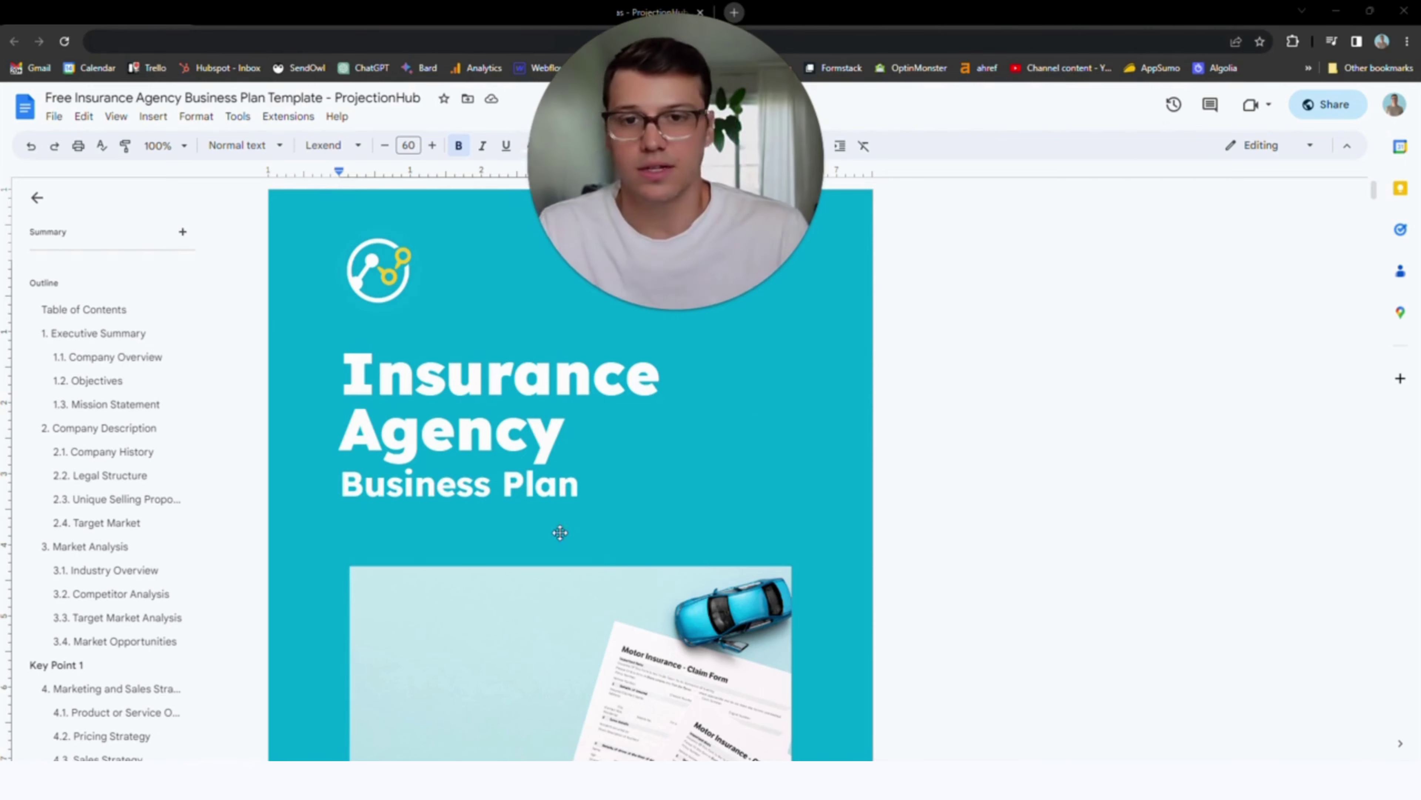
Scroll past the cover page to the seven-section Table of Contents and the Executive Summary's start
click(692, 521)
scroll(691, 522, down, 6)
scroll(504, 527, down, 5)
scroll(505, 527, up, 15)
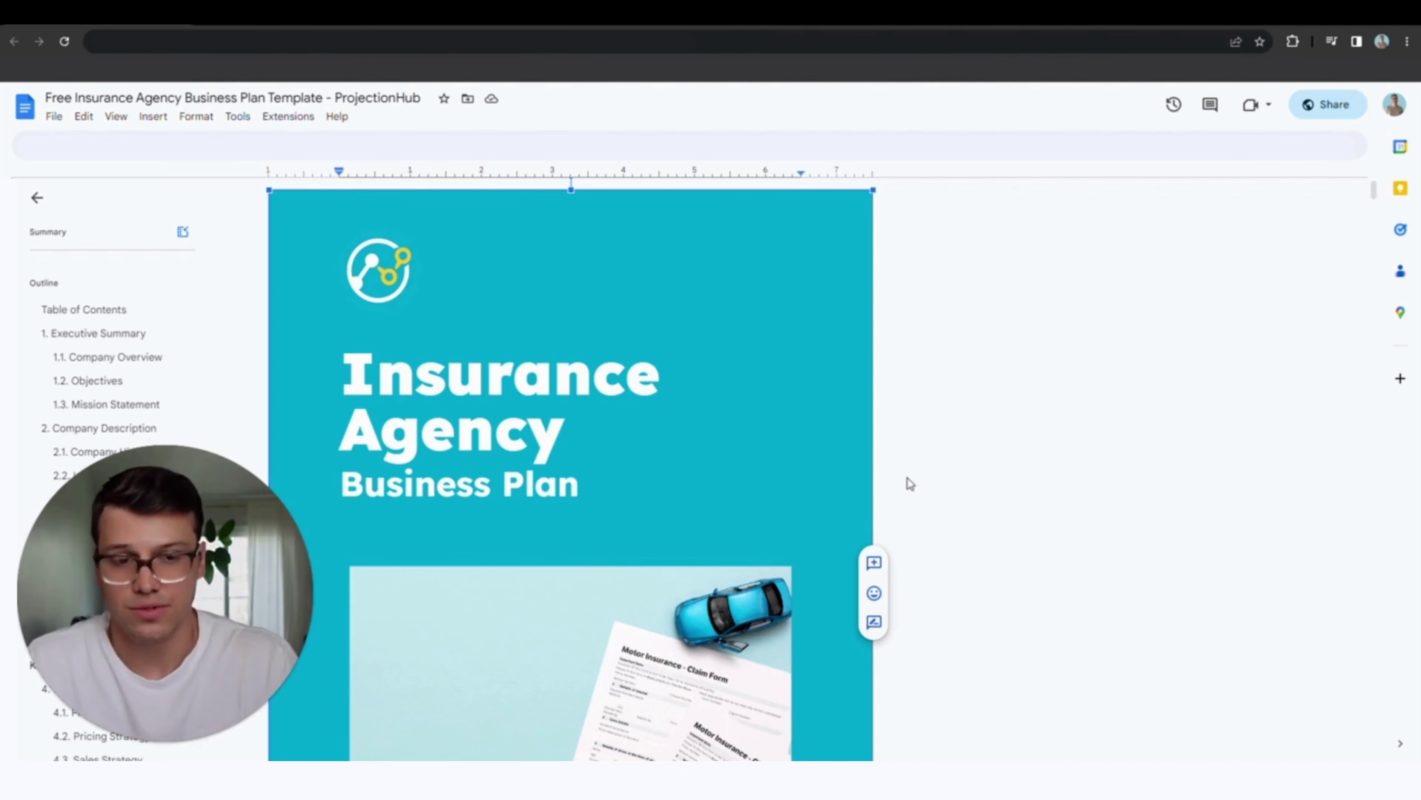
scroll(764, 489, down, 8)
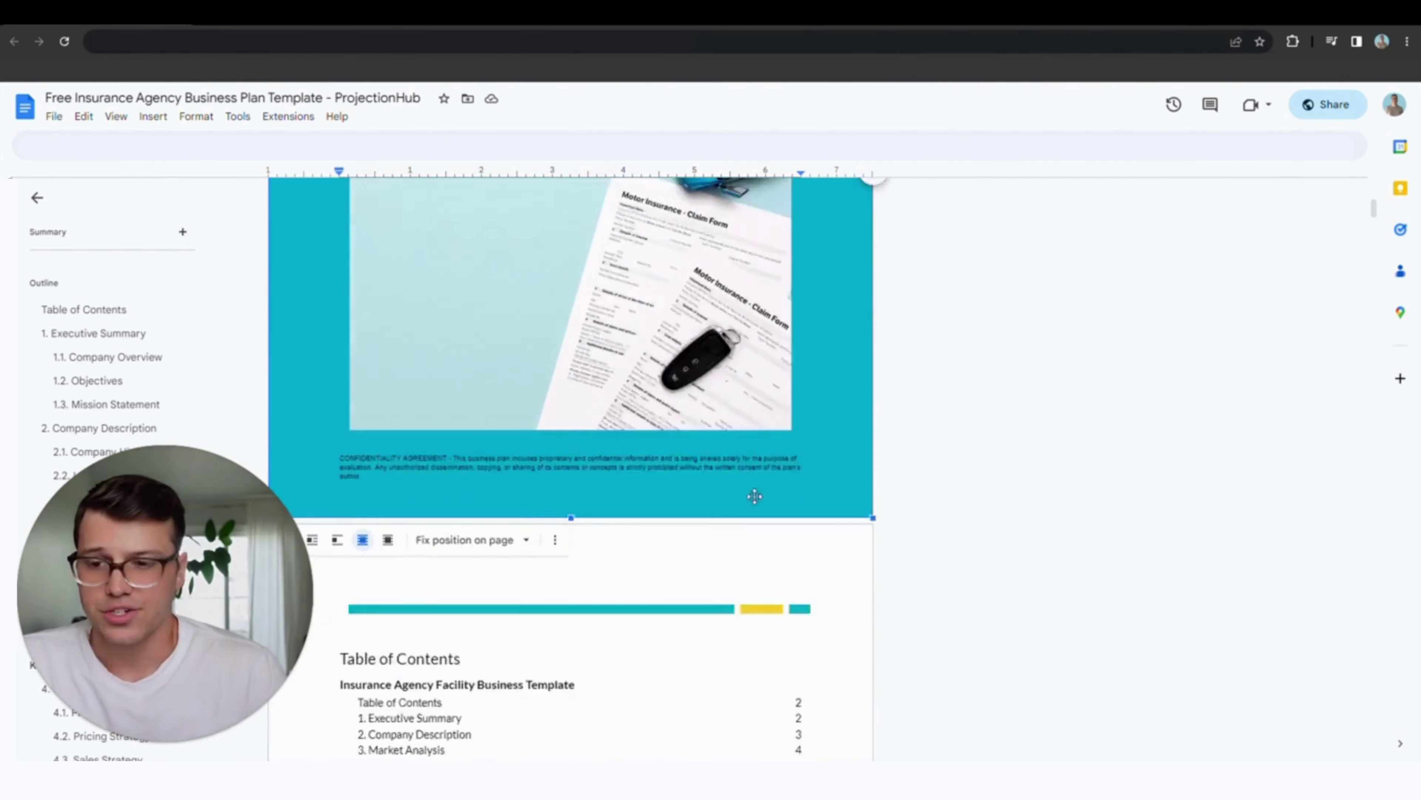
scroll(757, 502, down, 3)
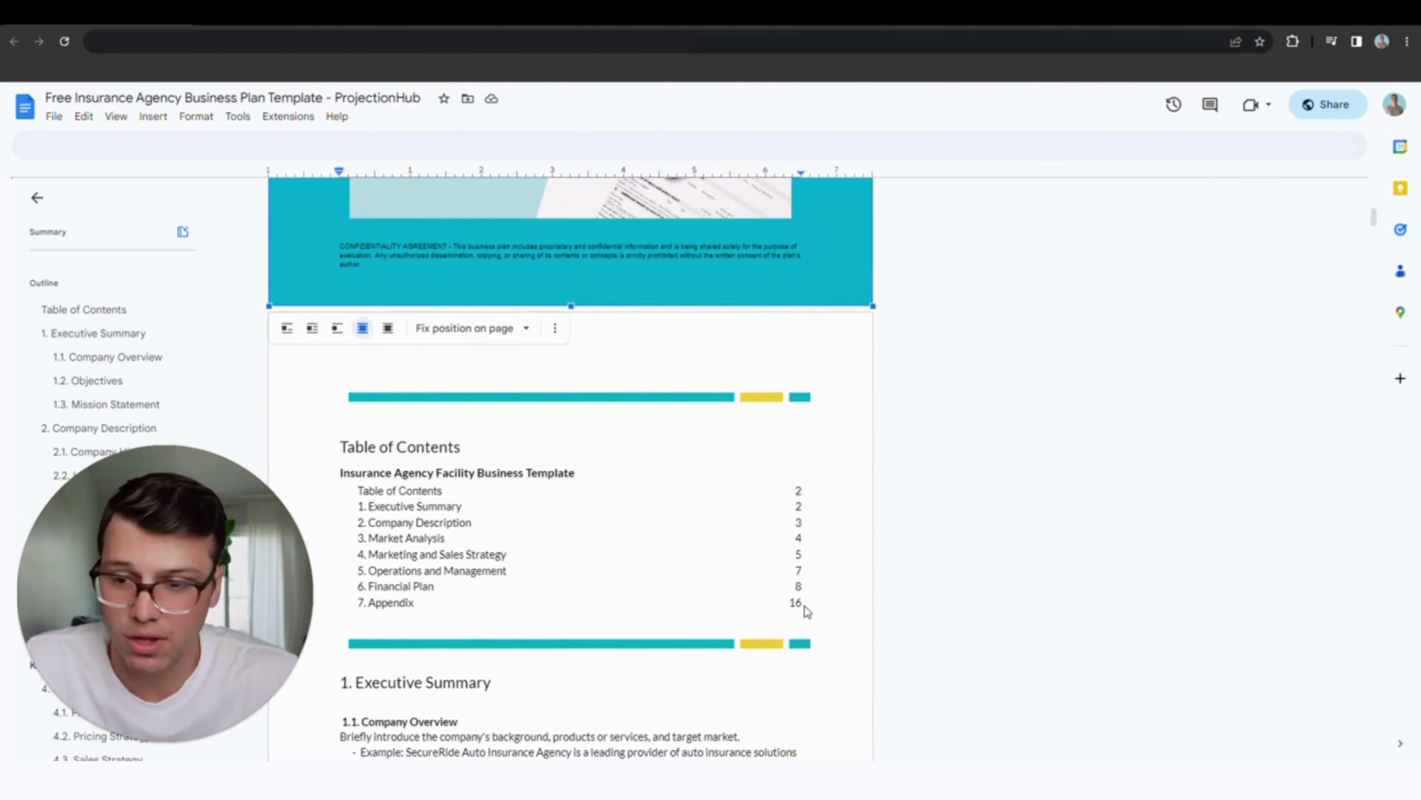
scroll(802, 607, down, 1)
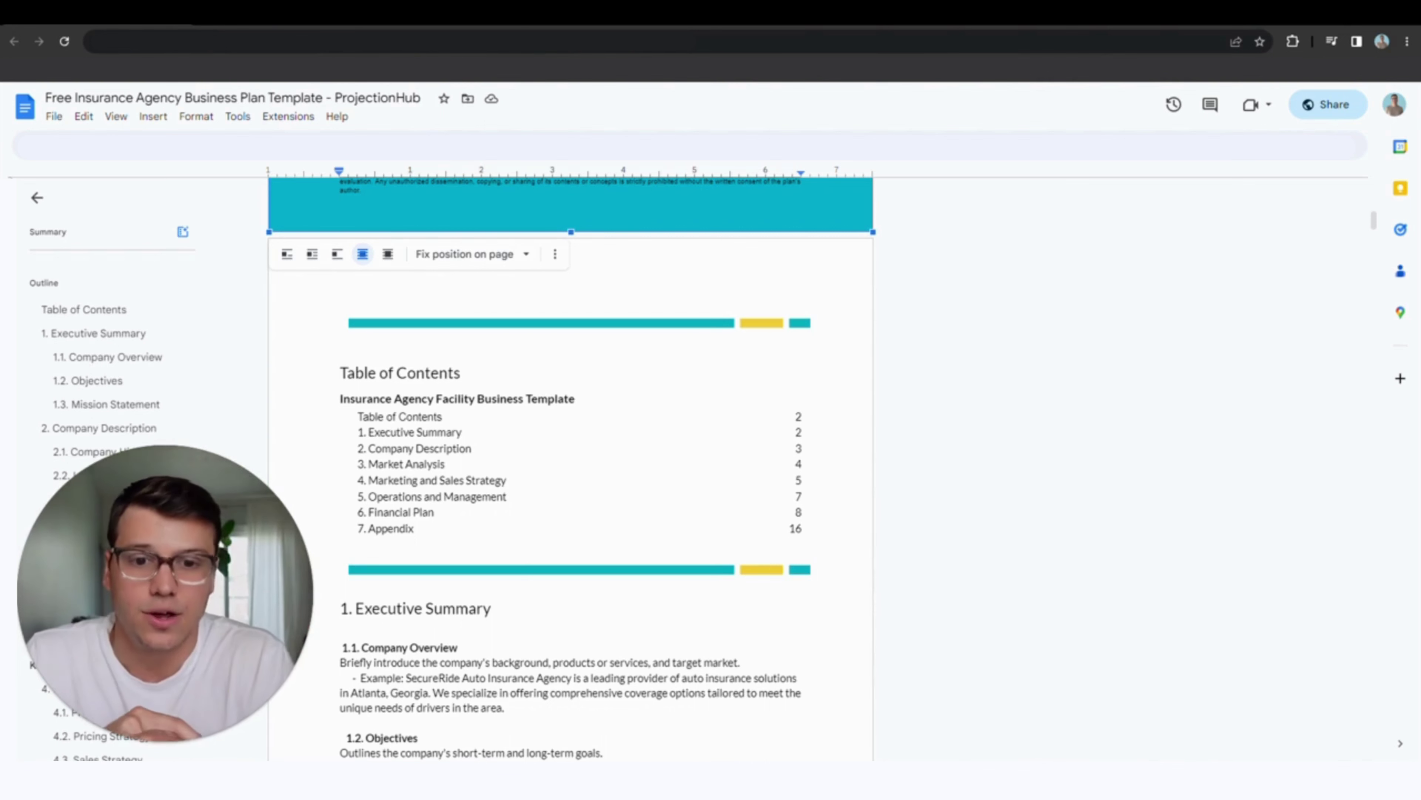
click(84, 309)
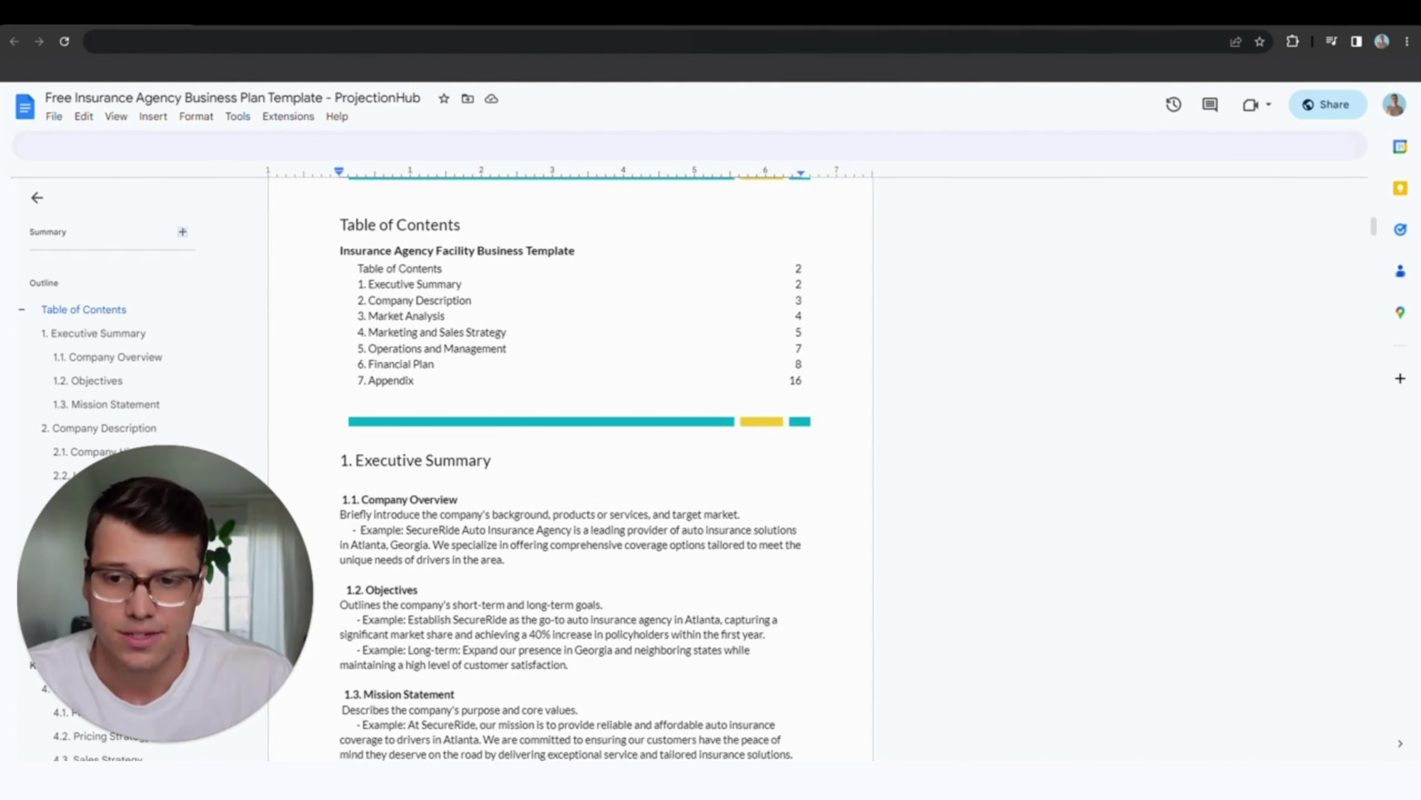
drag(340, 515, 723, 514)
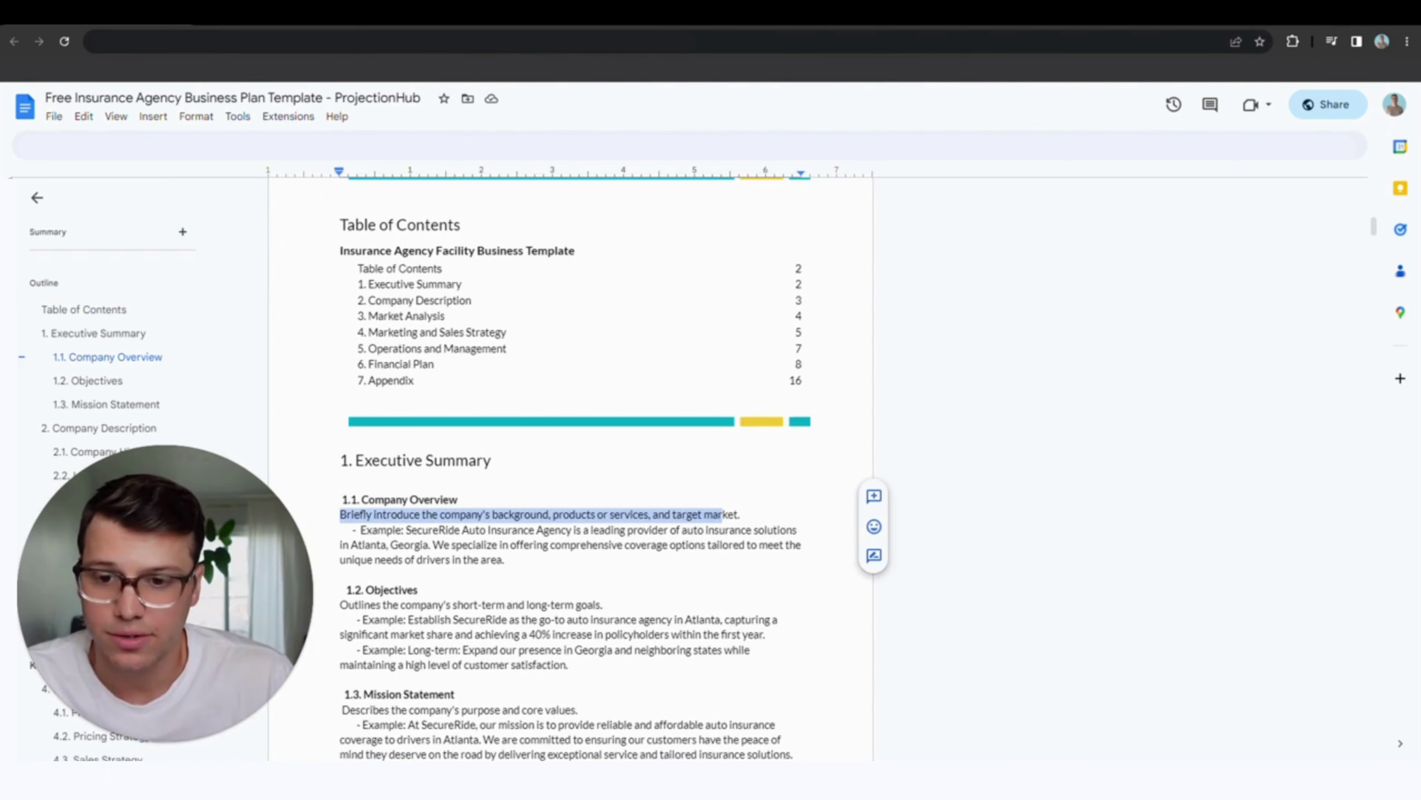
drag(406, 530, 511, 560)
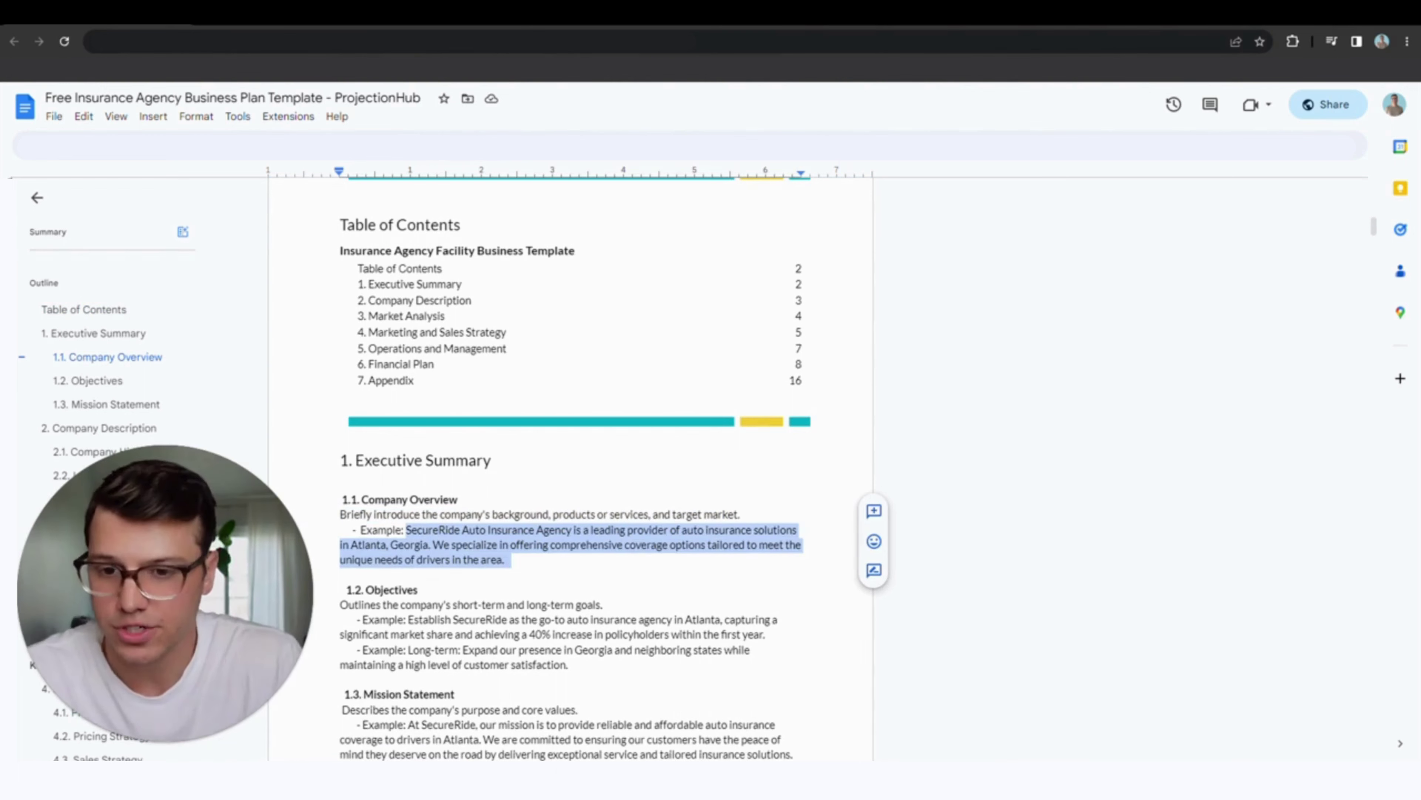
click(504, 559)
scroll(571, 465, down, 1)
scroll(571, 464, up, 1)
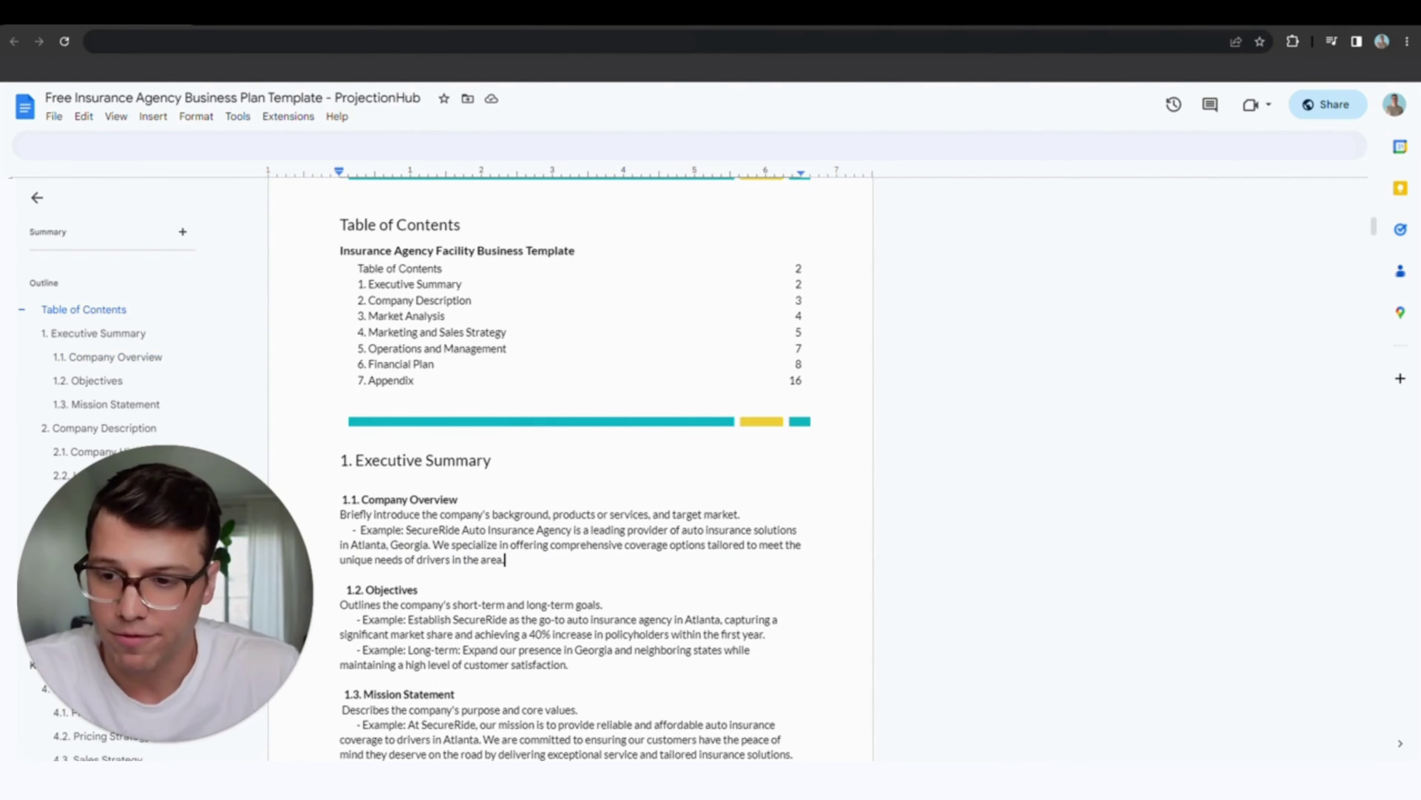
click(444, 543)
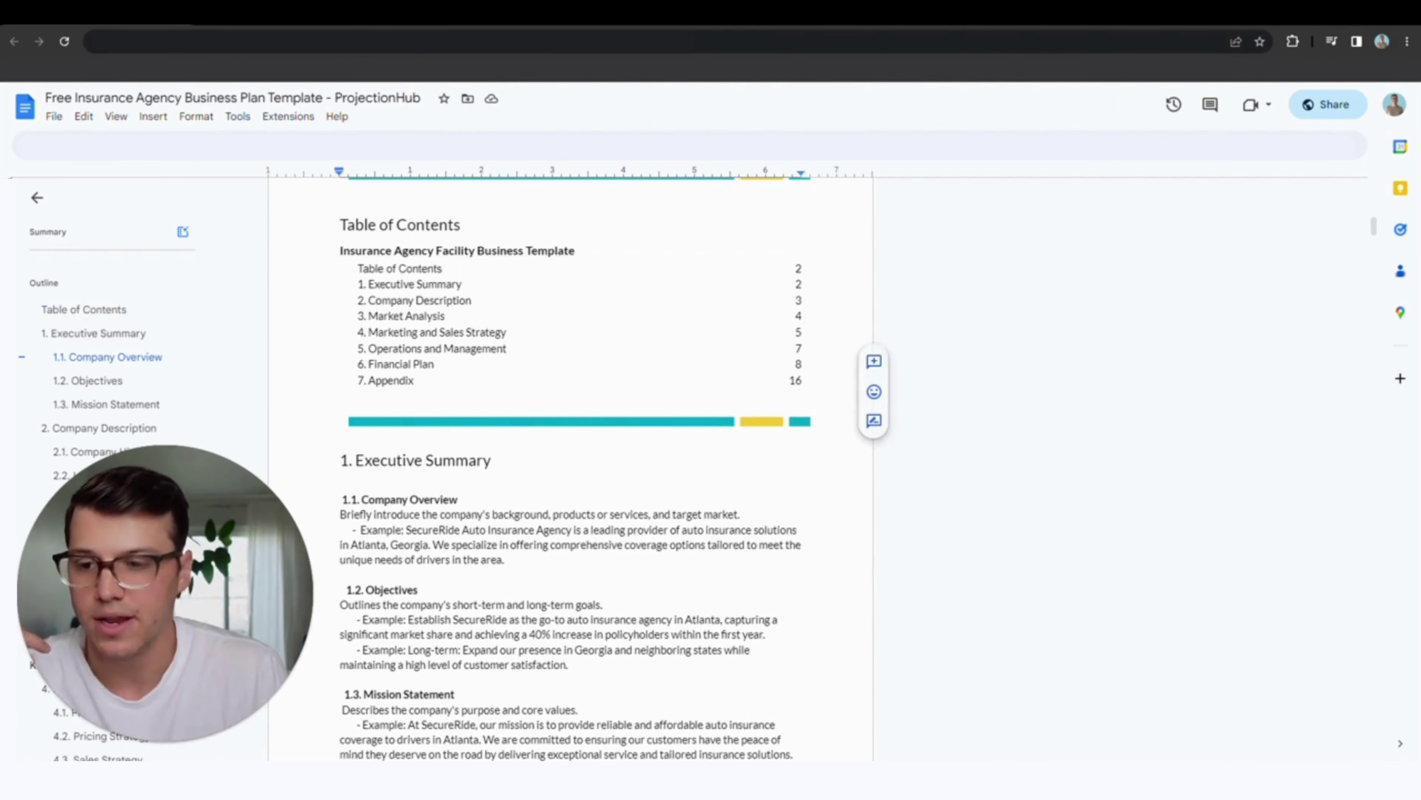
click(520, 544)
key(Down)
key(Down)
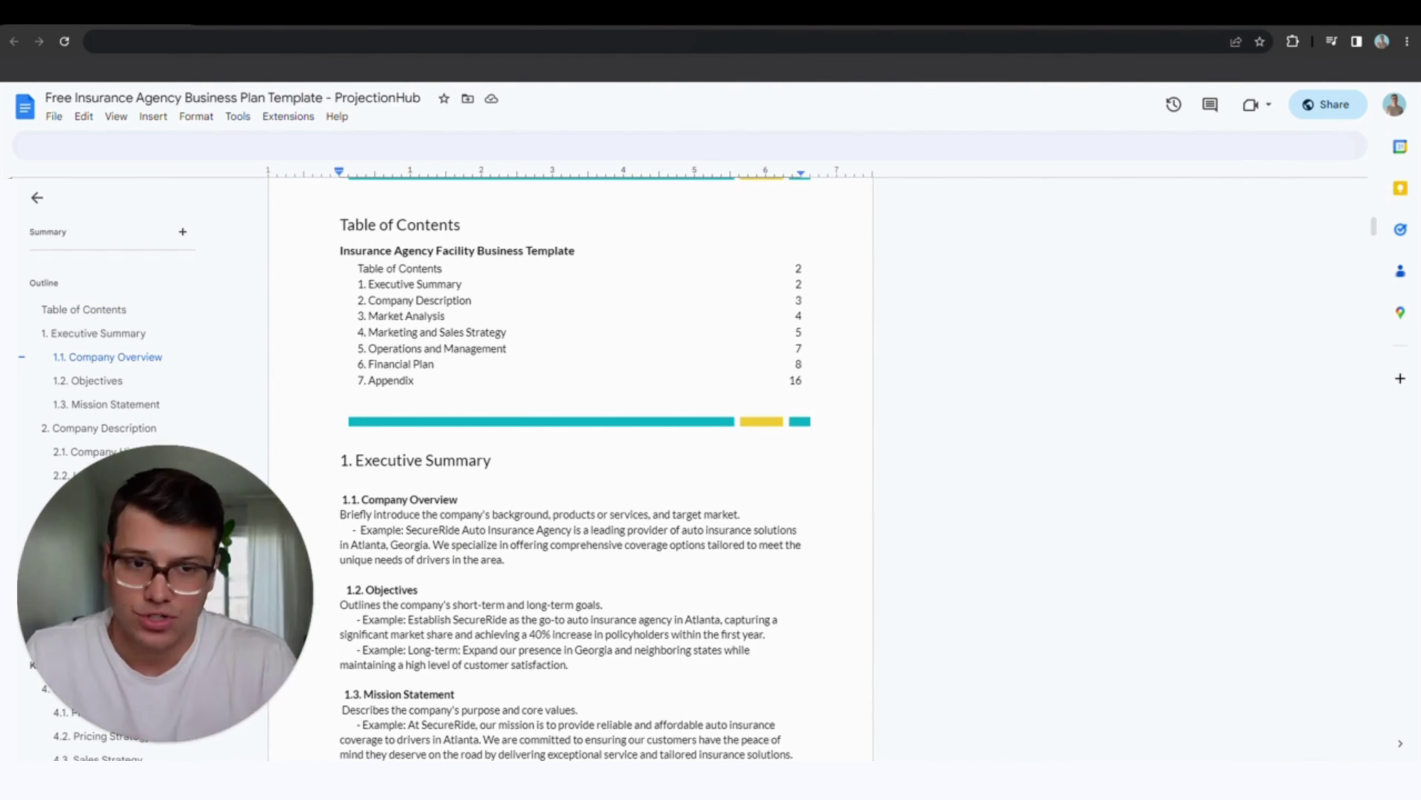
Read through the Executive Summary down to the 1.2 Objectives example sentence
scroll(370, 385, down, 2)
scroll(571, 465, down, 2)
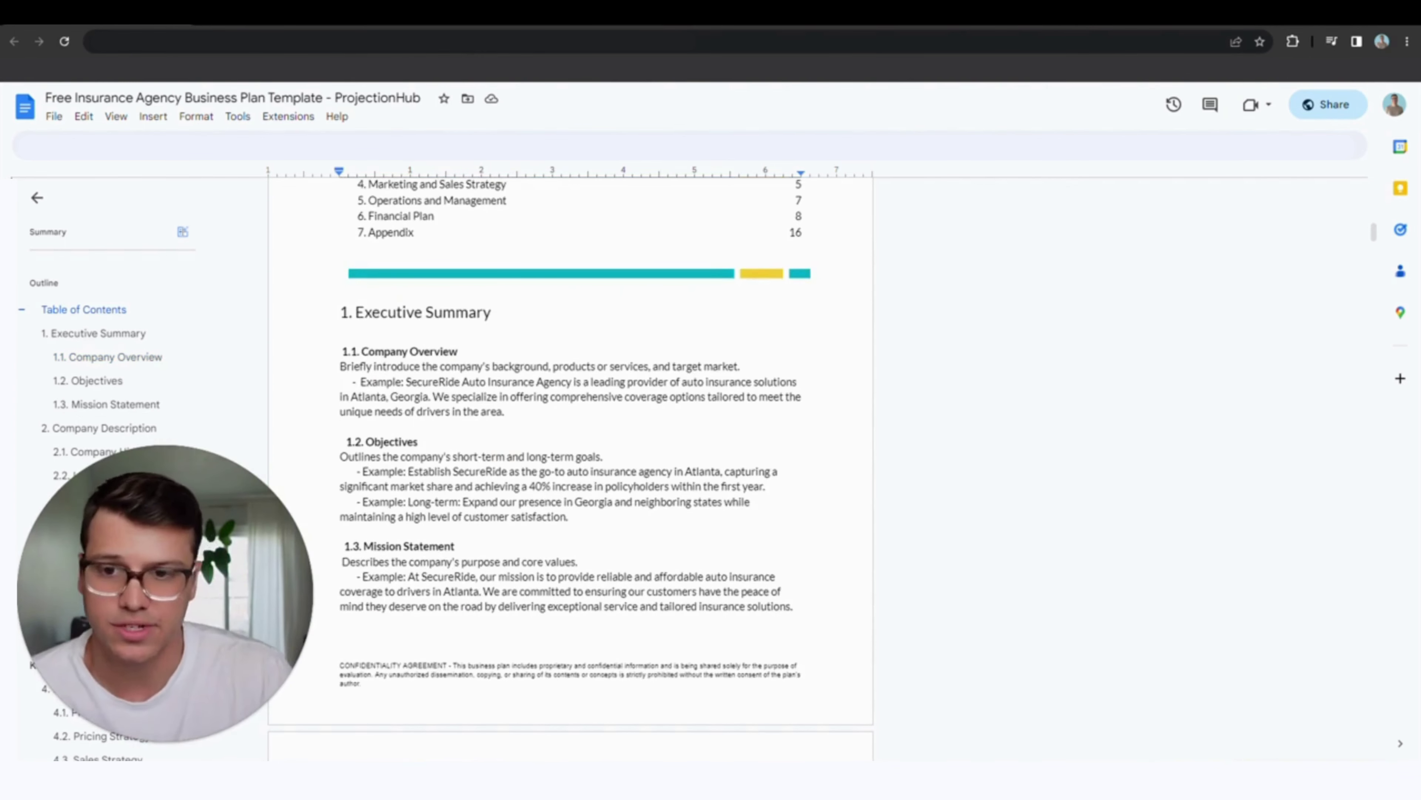
scroll(571, 464, down, 2)
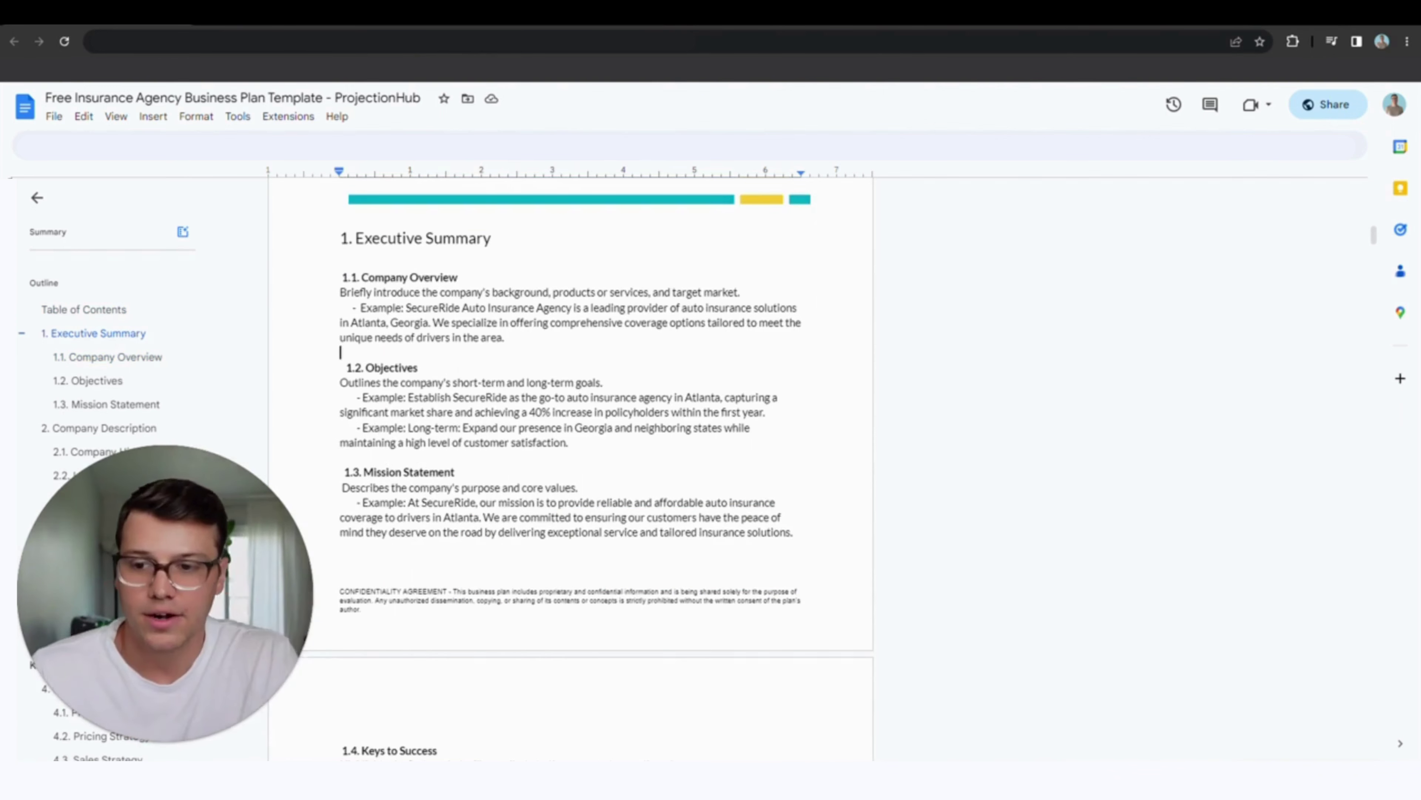
click(340, 352)
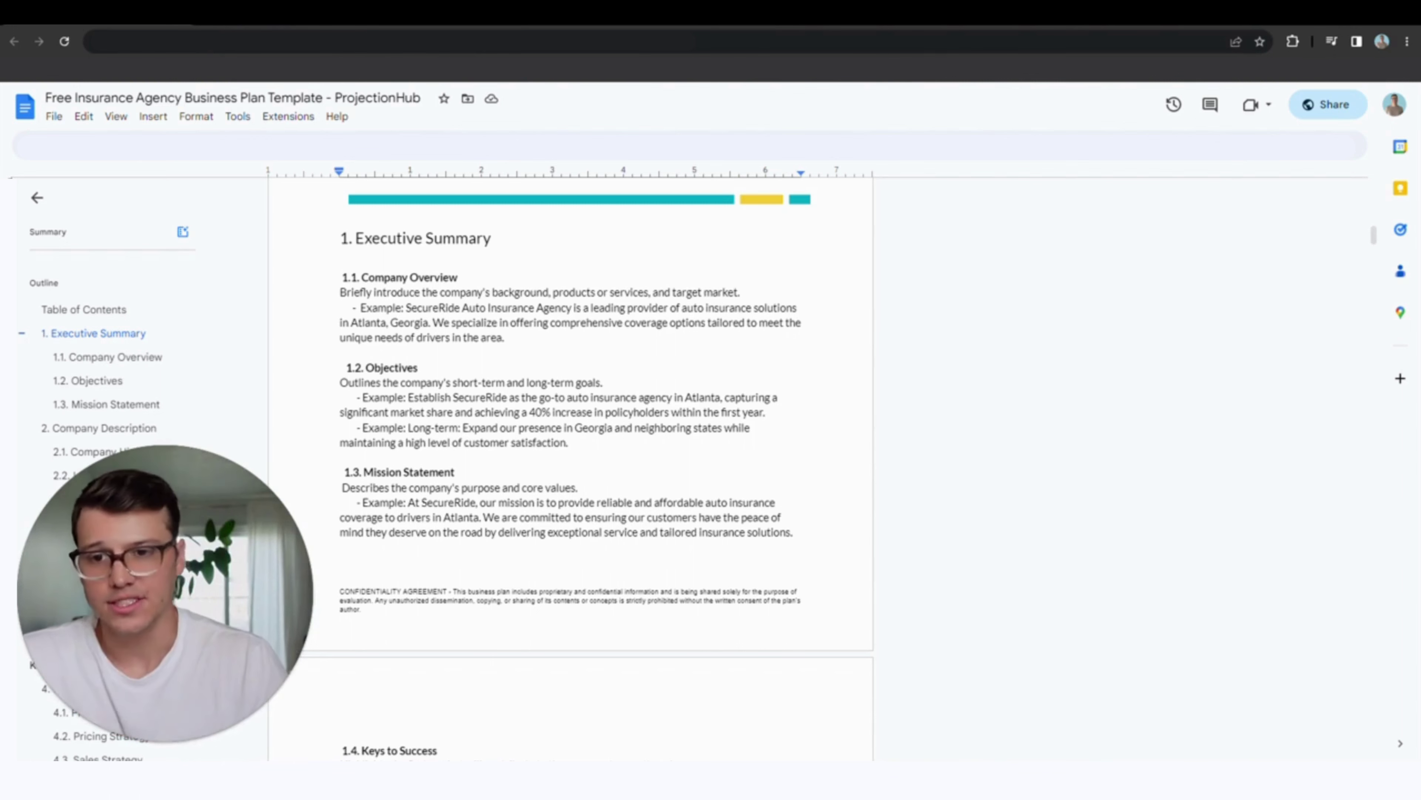
click(532, 397)
scroll(594, 471, down, 2)
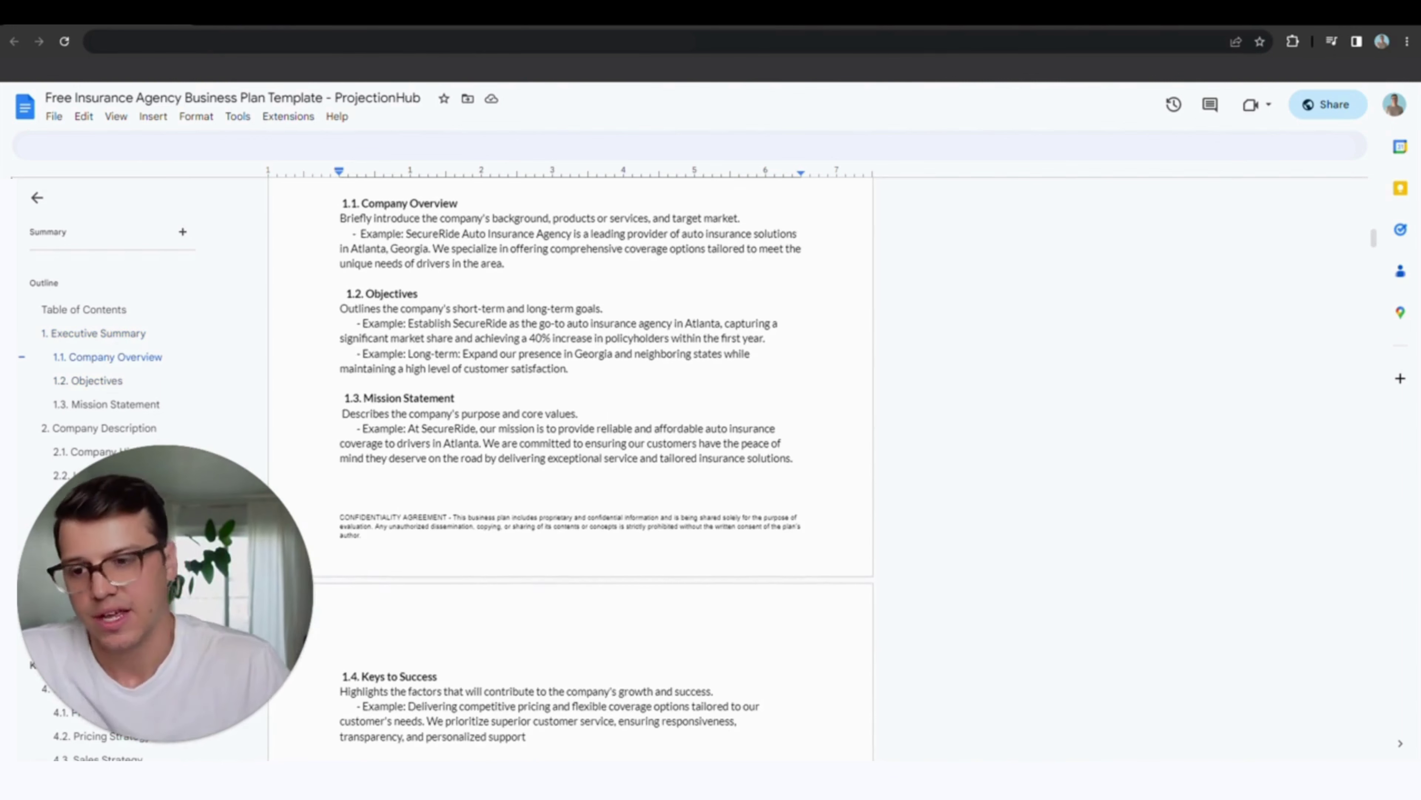
scroll(571, 471, down, 2)
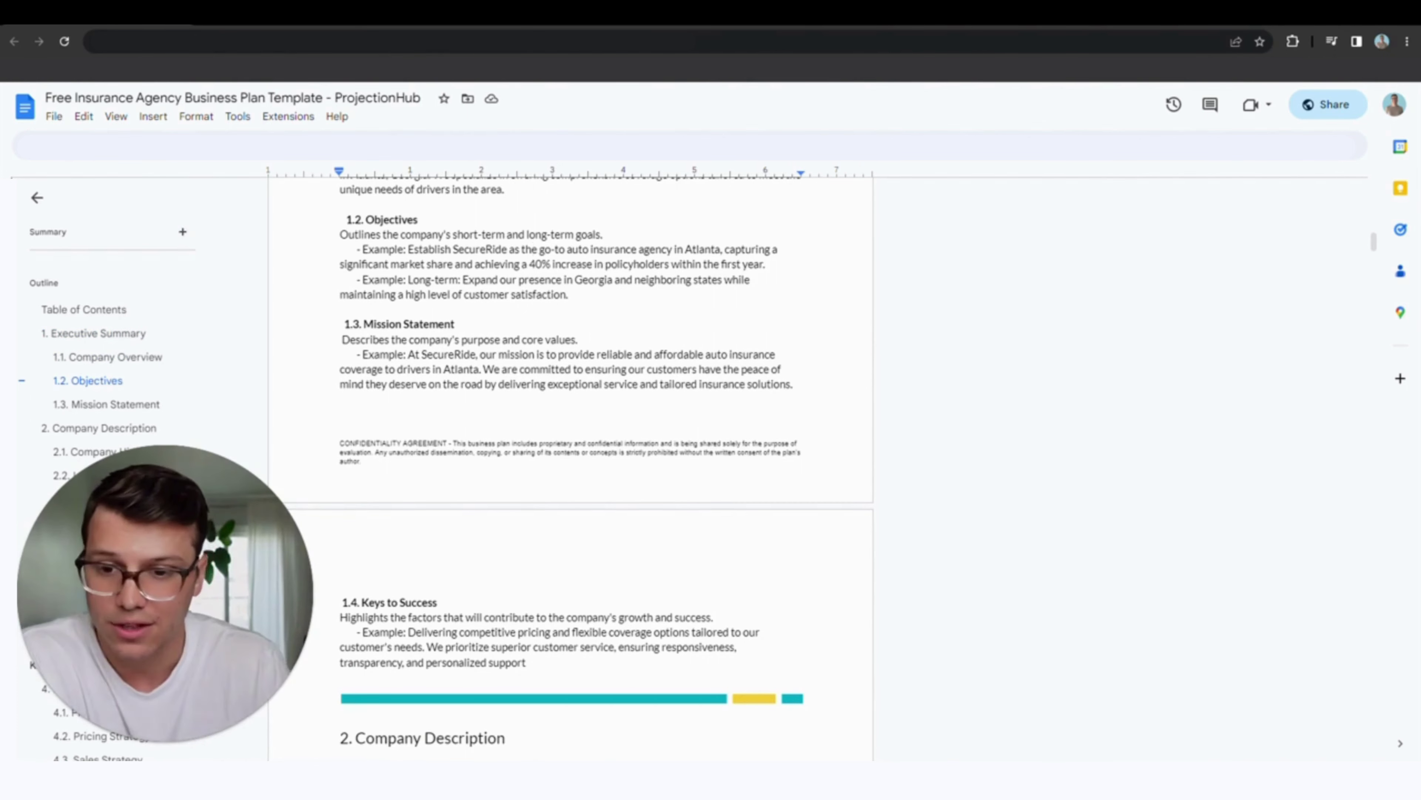
Jump to 1.3 Mission Statement from the outline and continue into Company Description
scroll(571, 464, up, 2)
scroll(571, 465, down, 4)
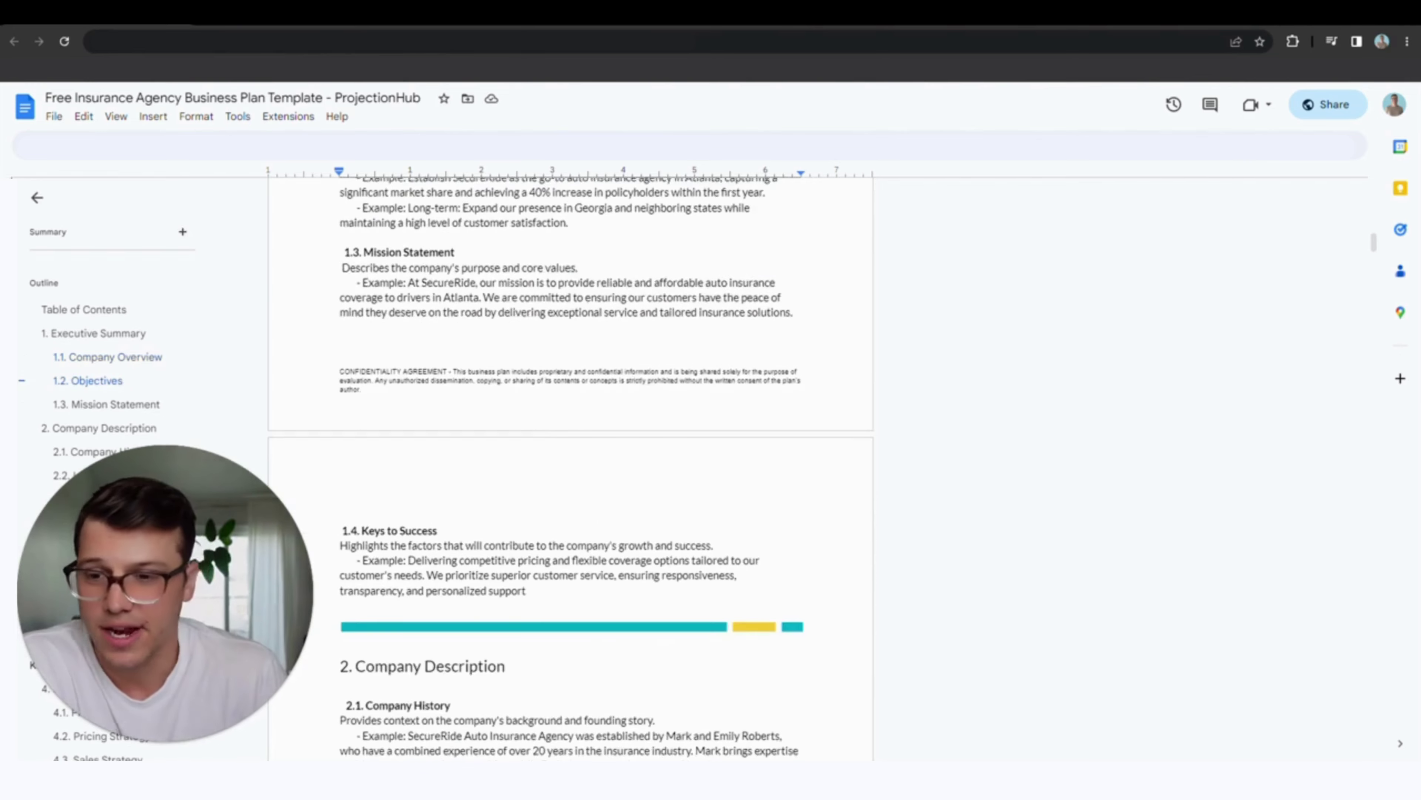
scroll(571, 465, up, 2)
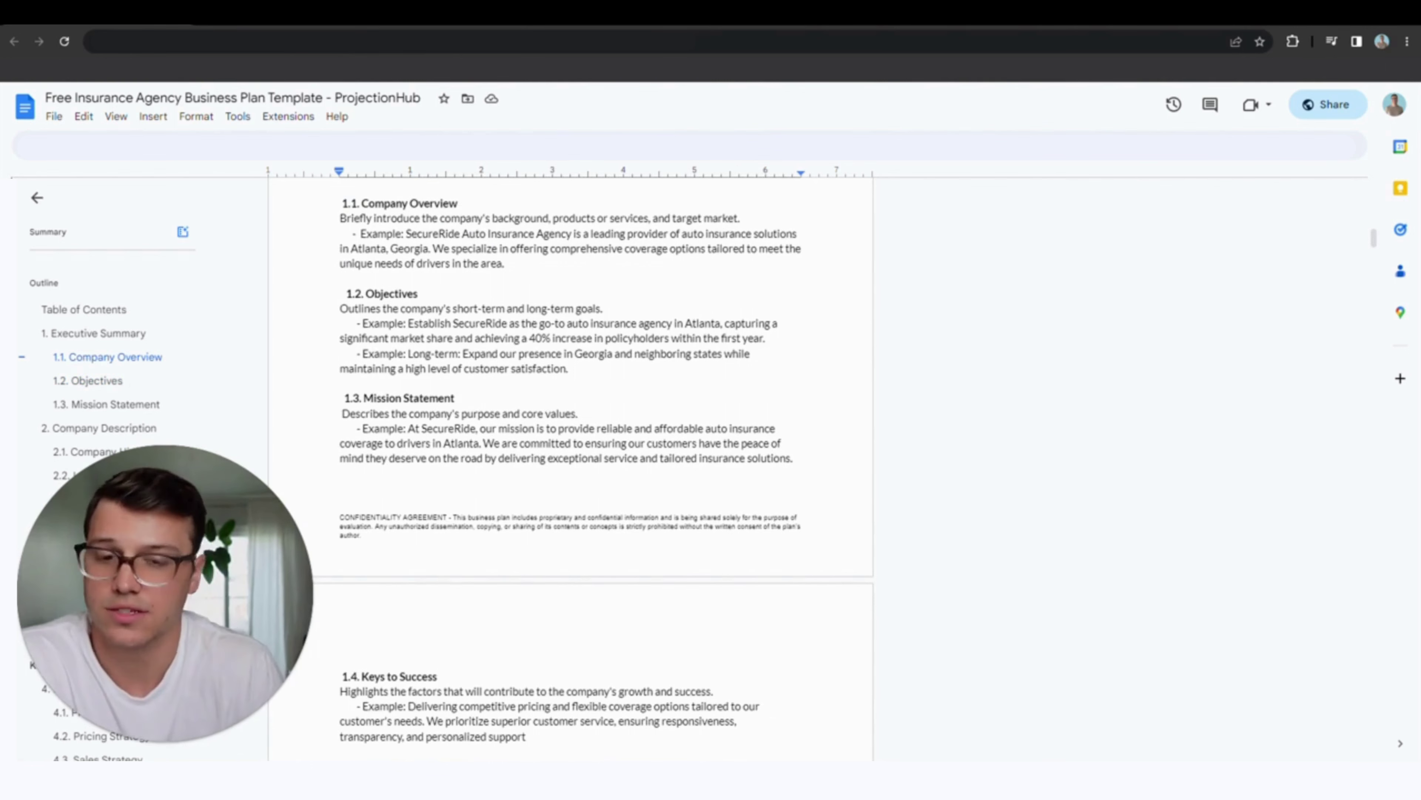
click(106, 404)
scroll(570, 448, down, 5)
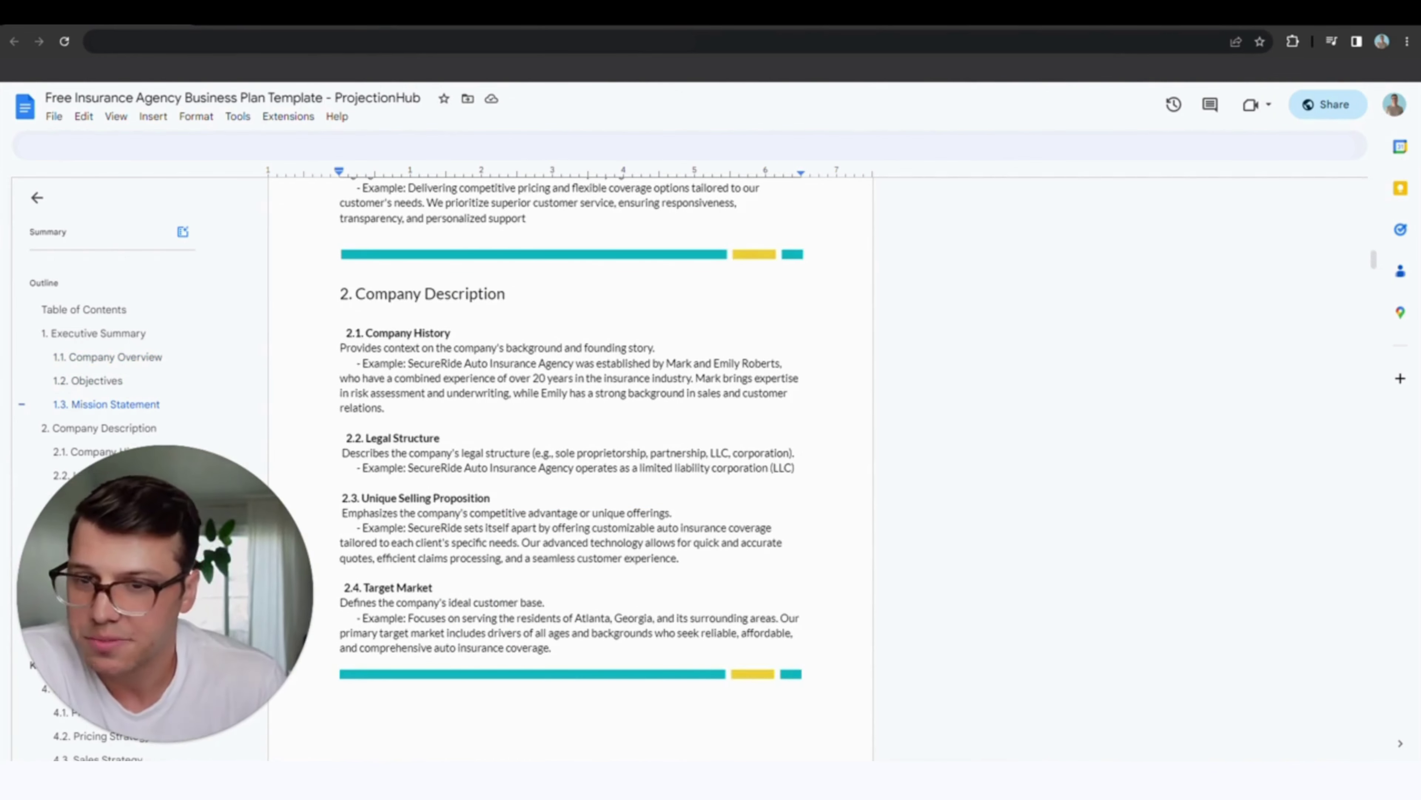
scroll(571, 448, up, 2)
drag(408, 437, 605, 452)
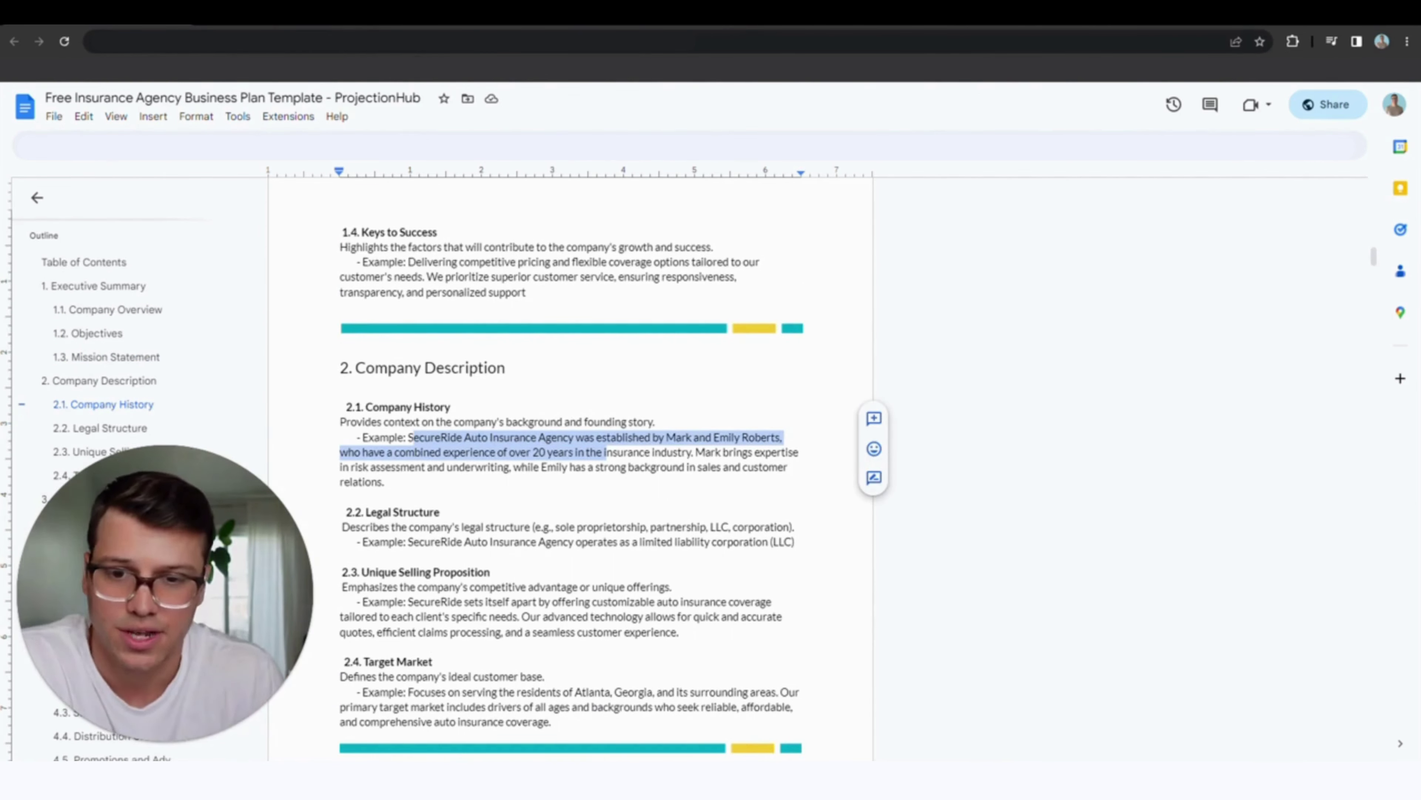
click(615, 468)
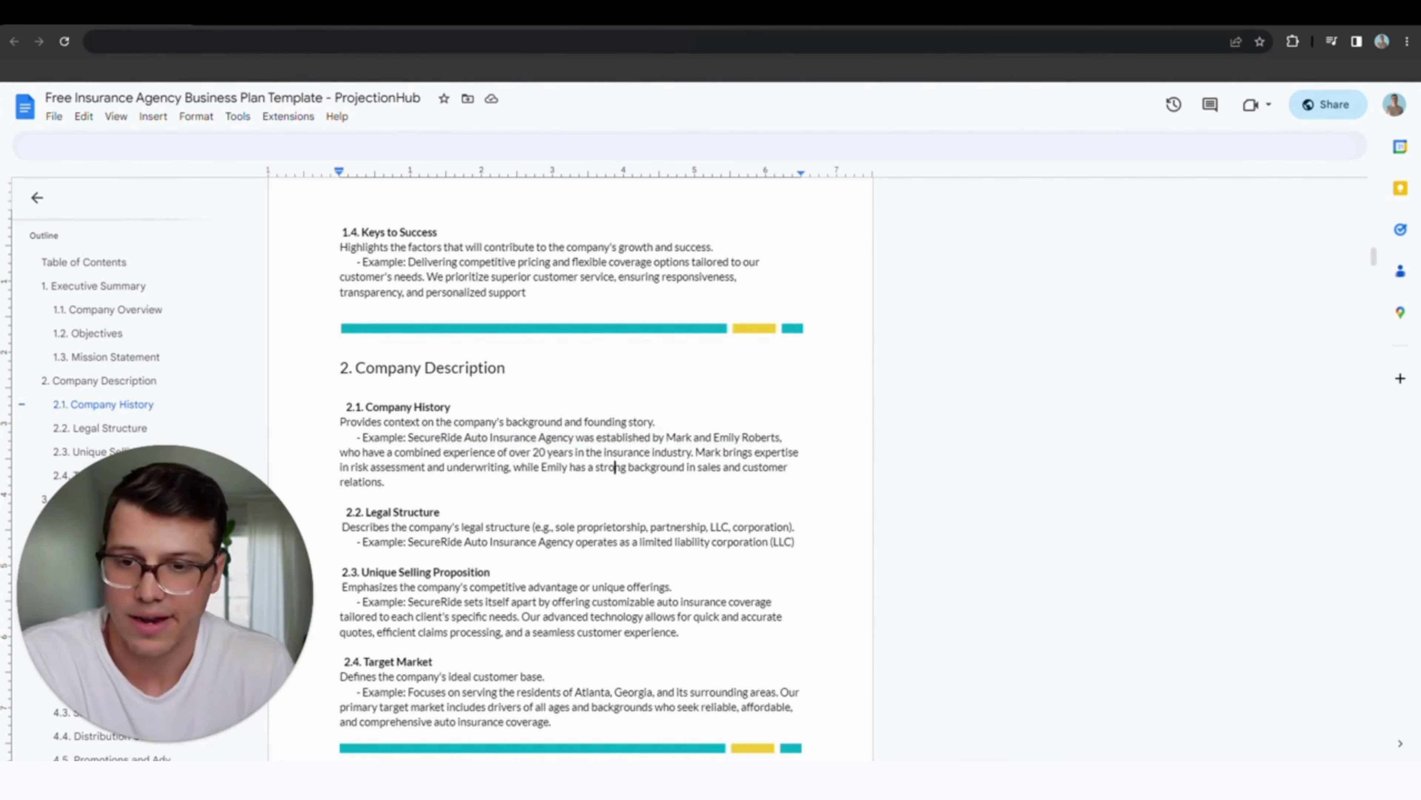
scroll(614, 467, down, 2)
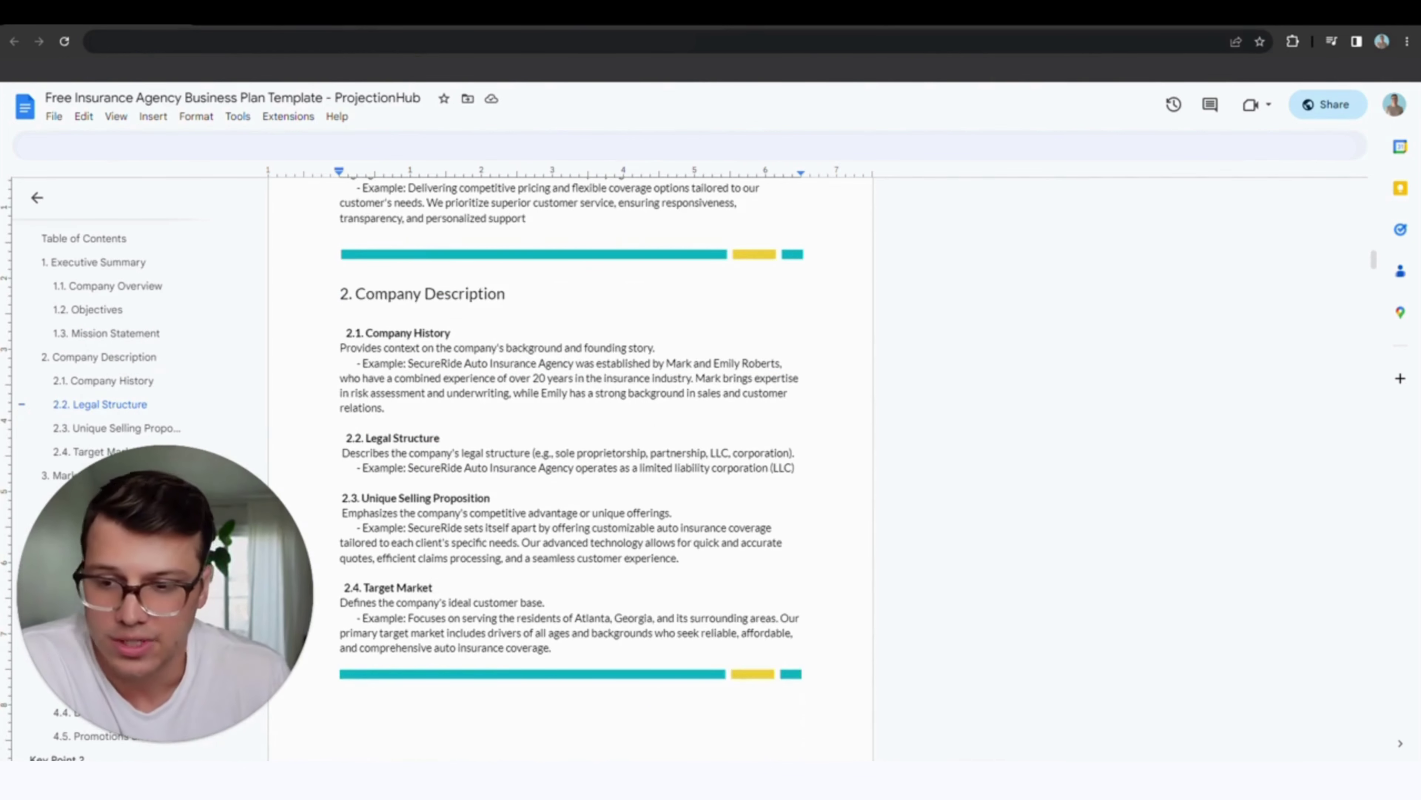
scroll(615, 467, down, 5)
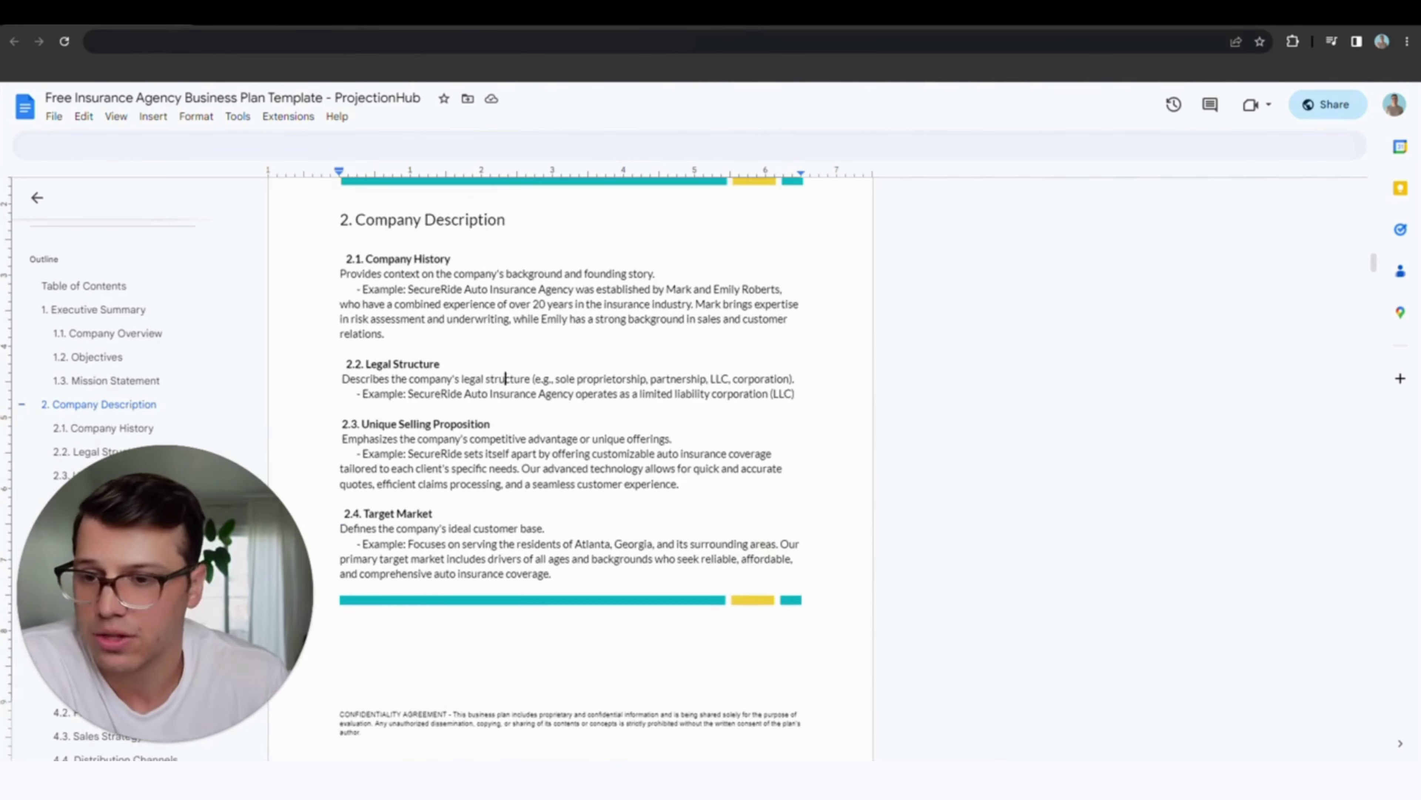
scroll(615, 468, up, 10)
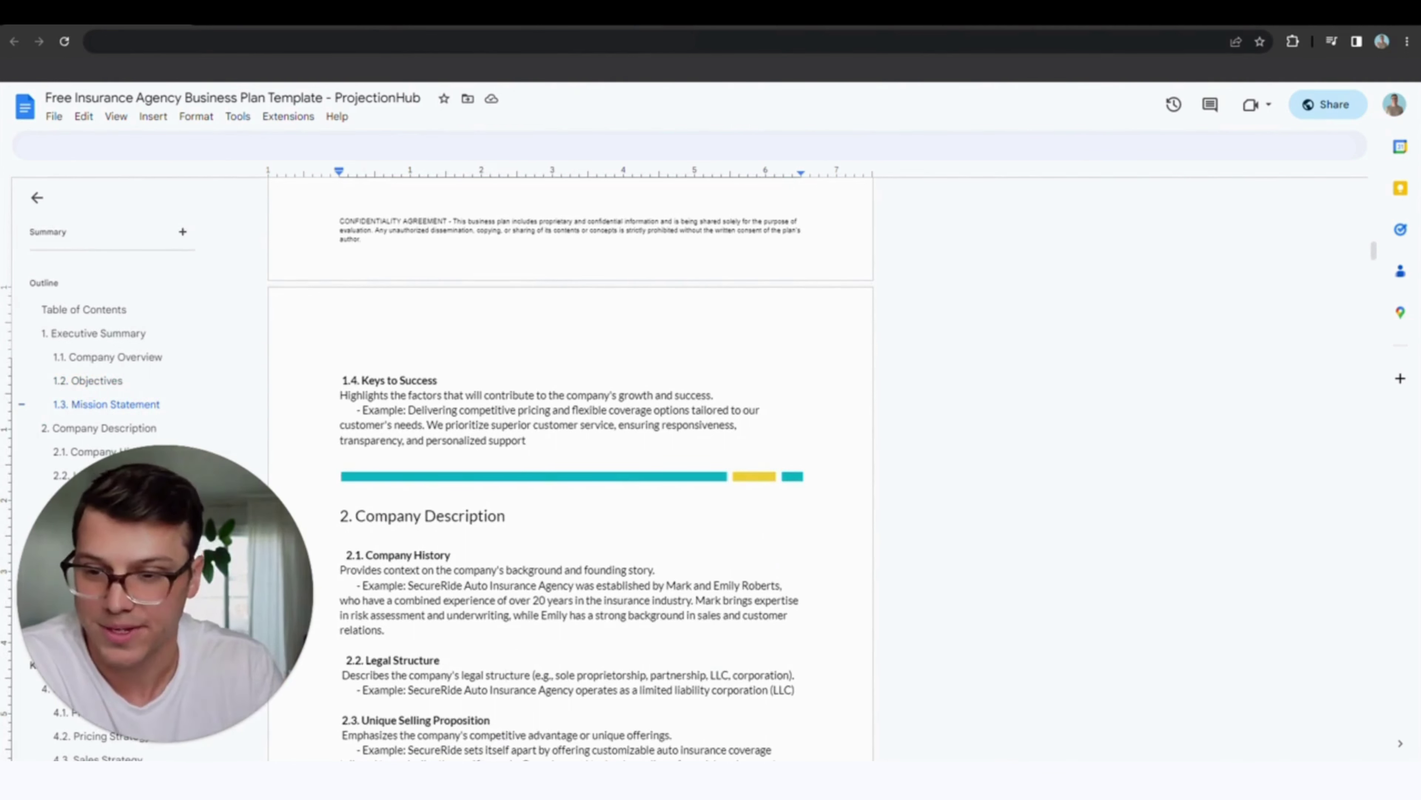
Show Market Analysis sections 3.1 Industry Overview through 3.4 Opportunities with their SecureRide samples
scroll(571, 471, down, 15)
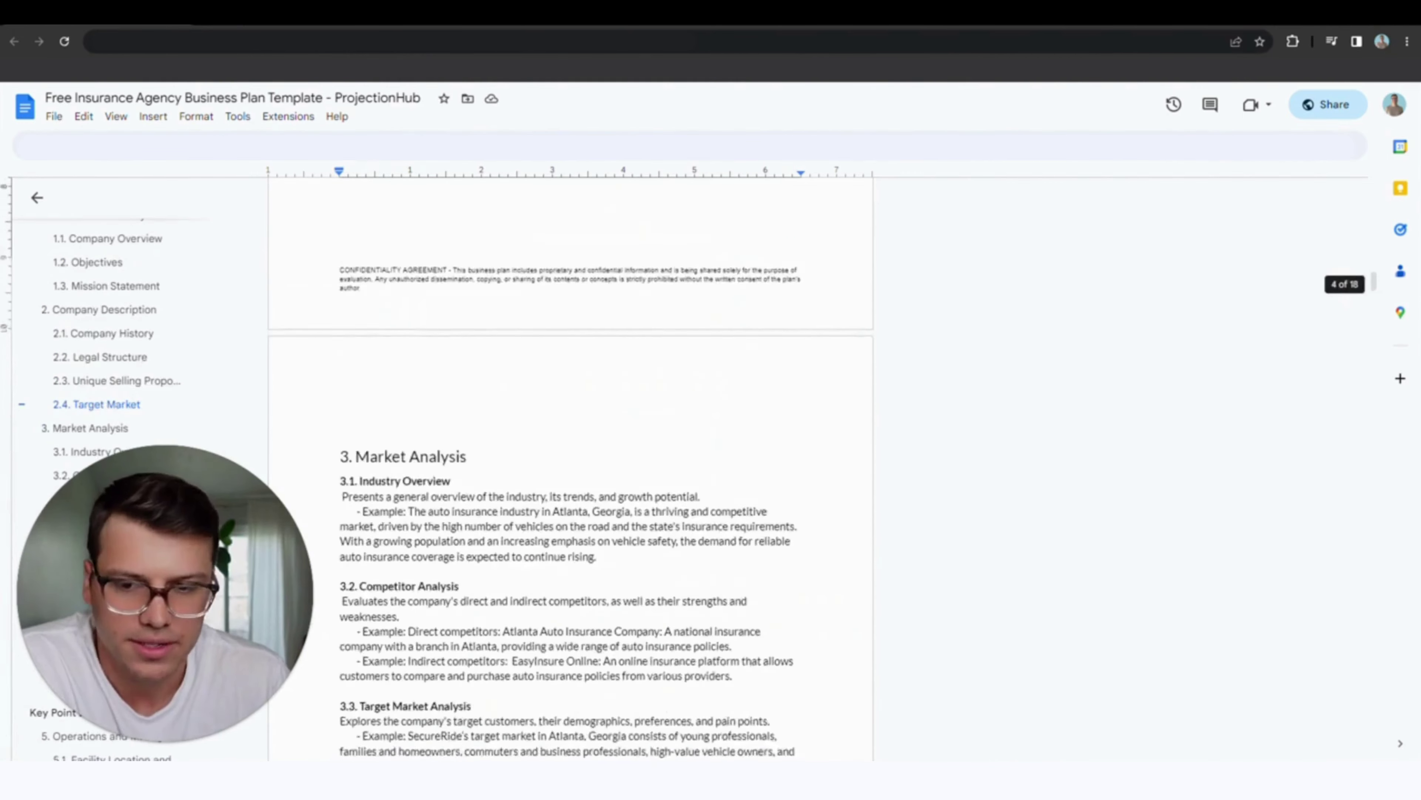
scroll(571, 409, down, 6)
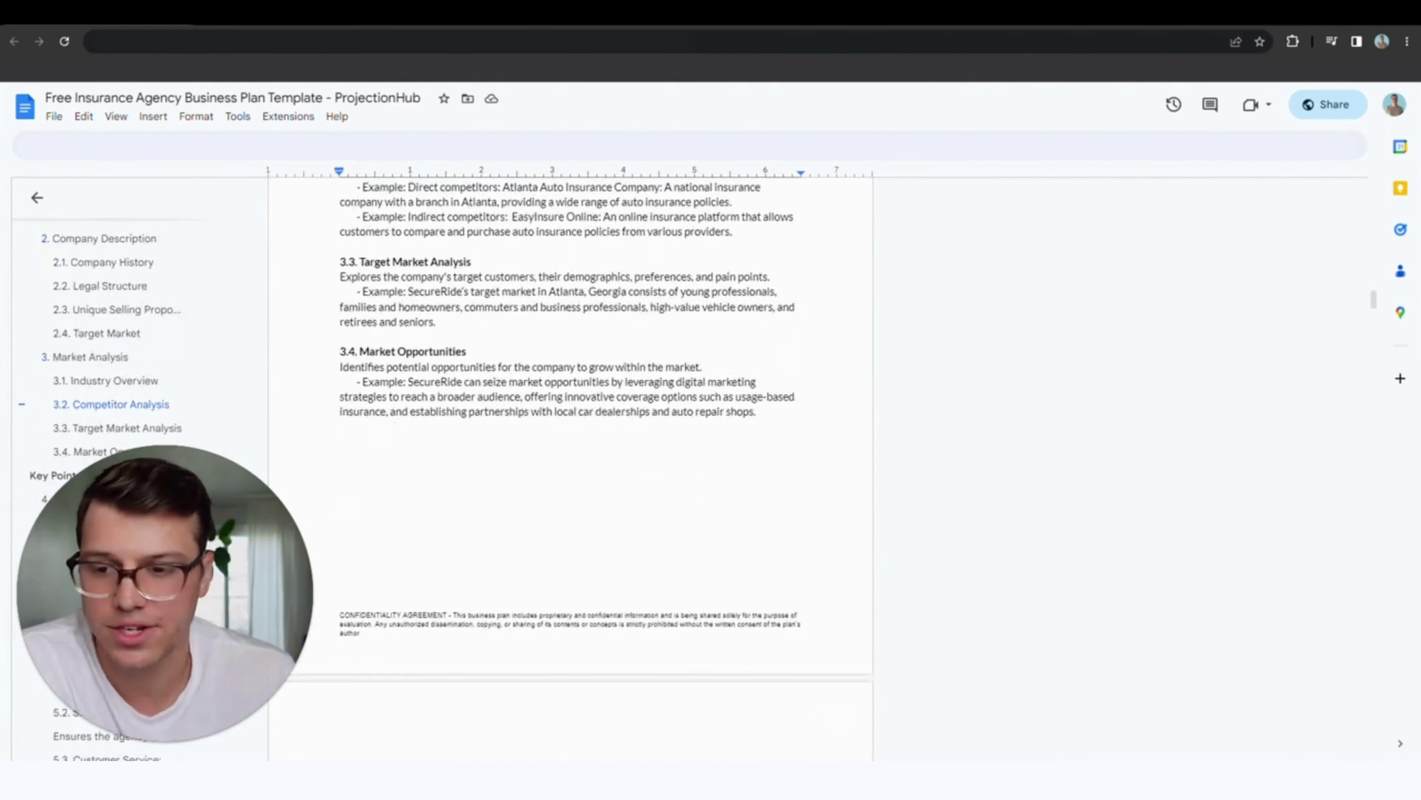
scroll(564, 516, down, 5)
scroll(565, 516, up, 10)
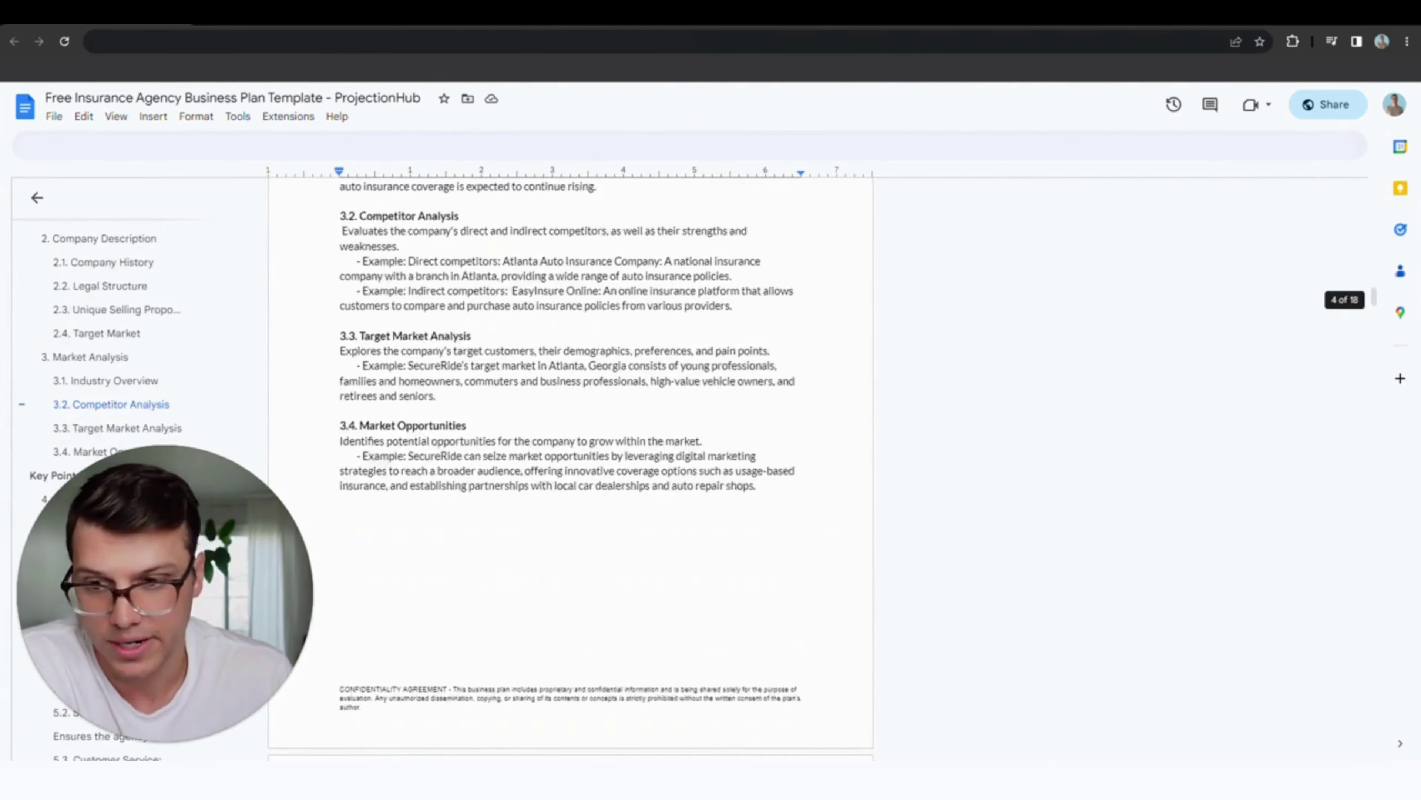
scroll(571, 471, down, 2)
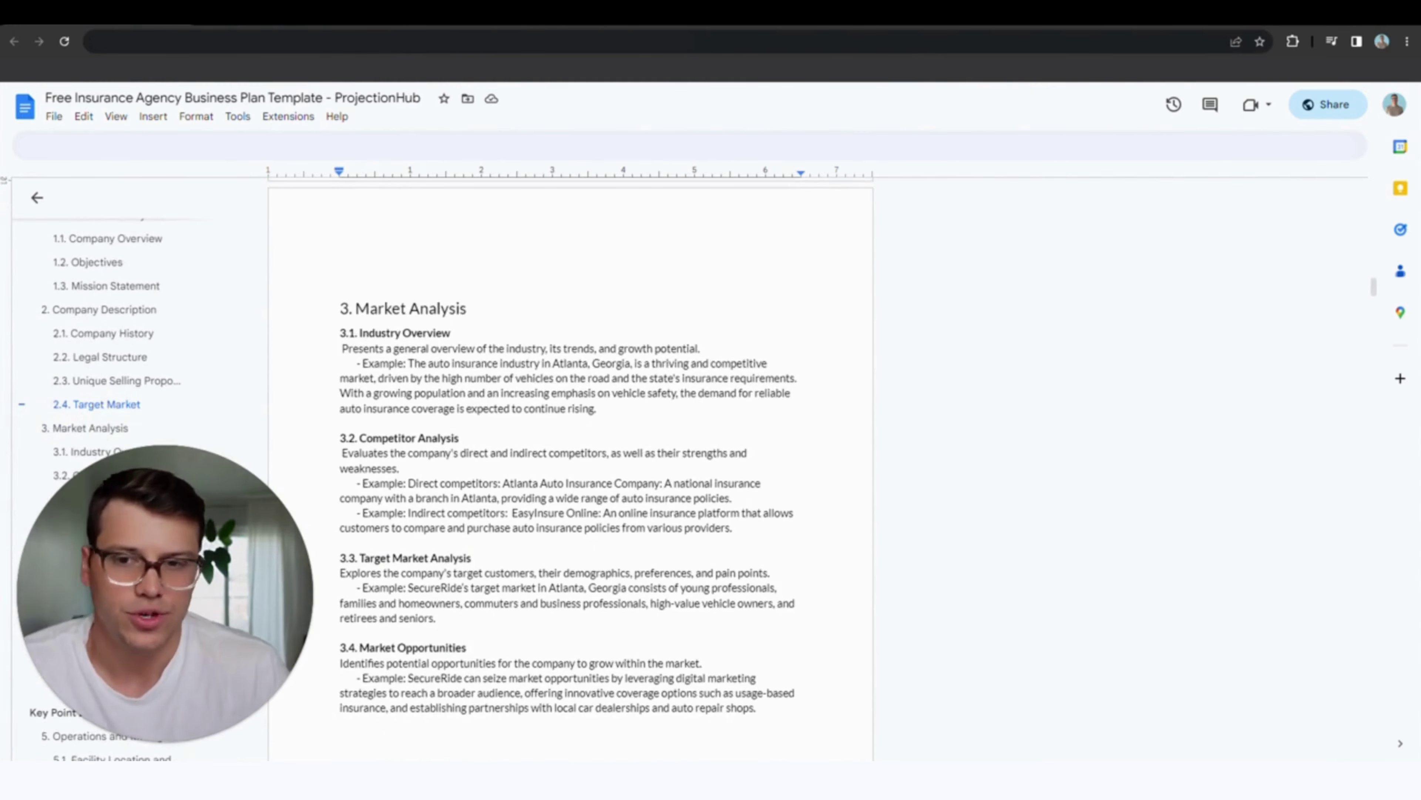
scroll(571, 448, down, 2)
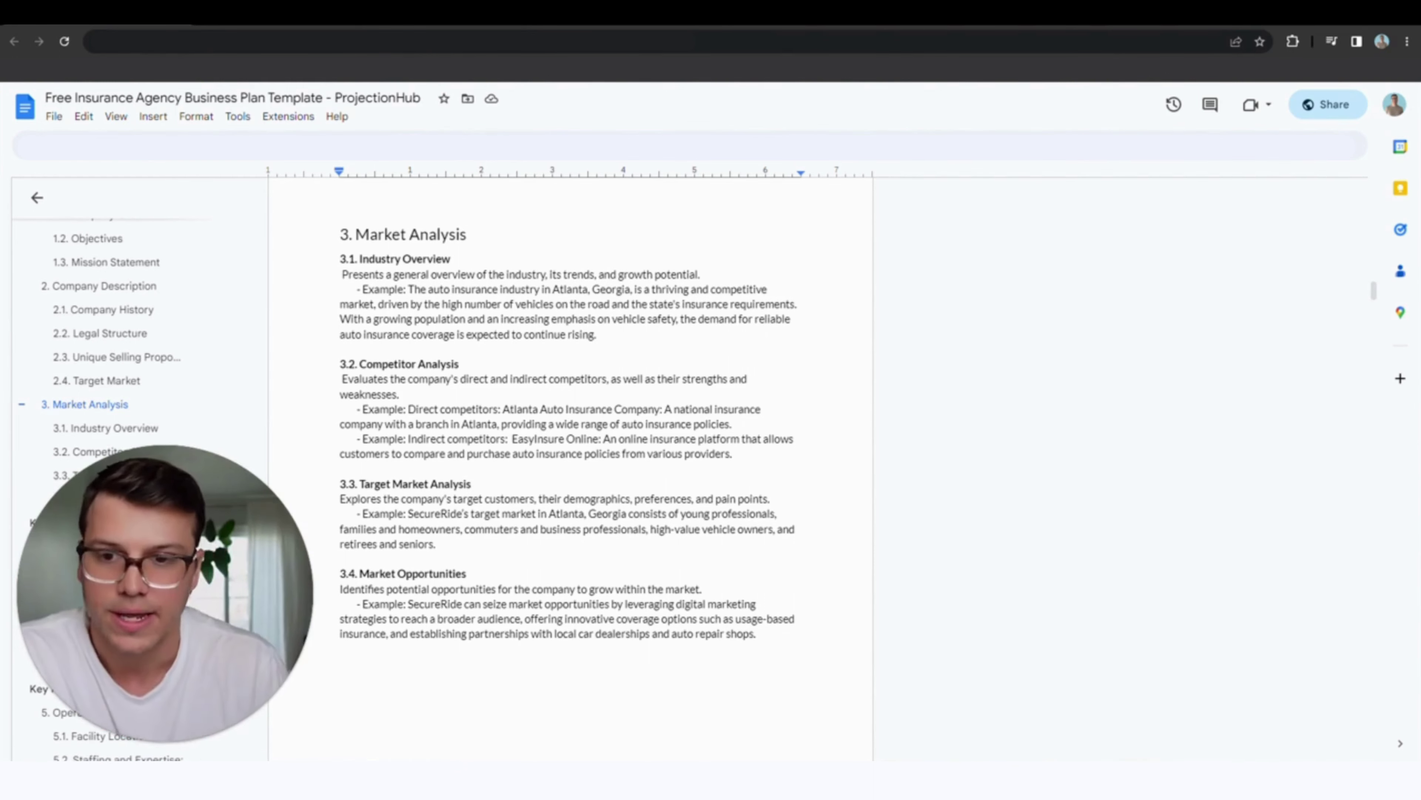
scroll(568, 465, down, 3)
scroll(568, 464, up, 2)
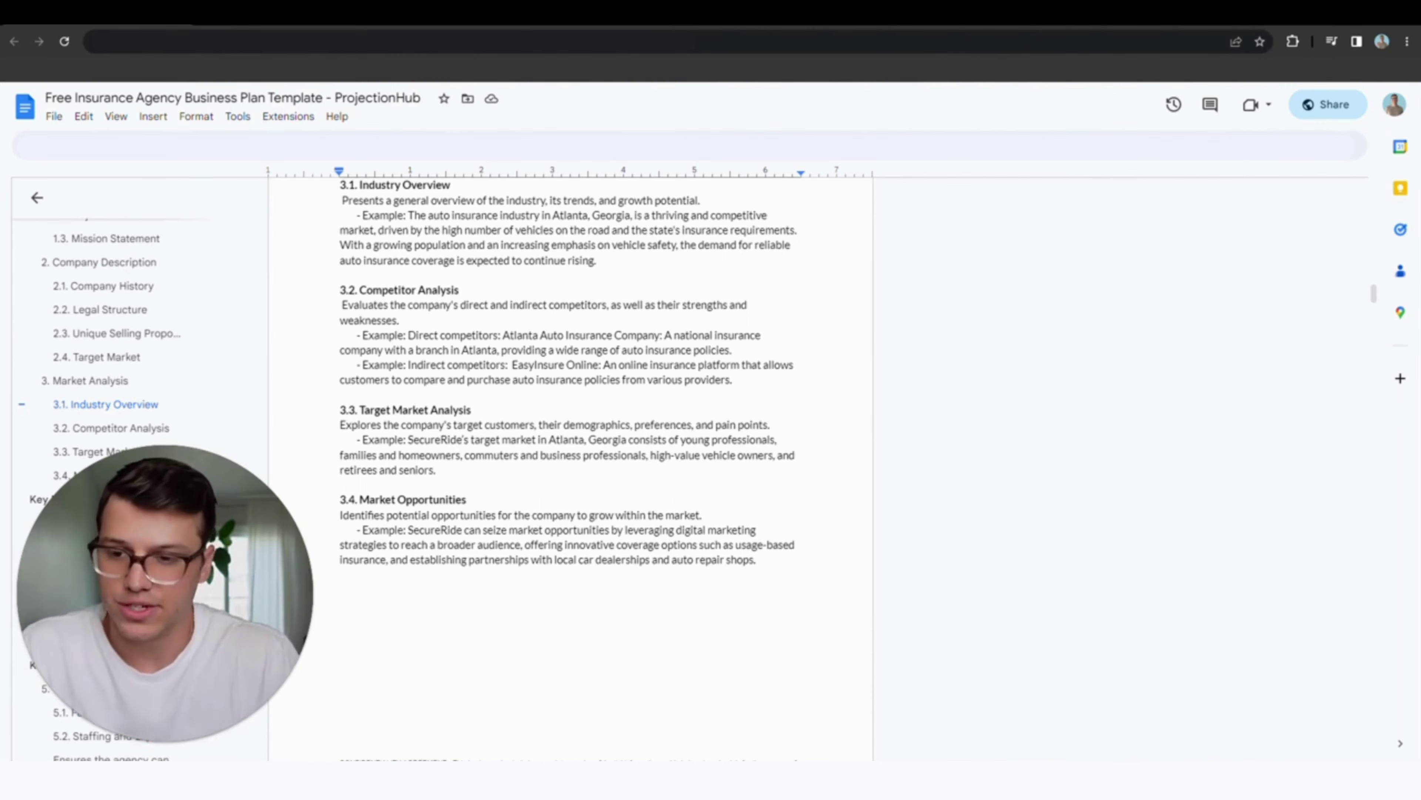
Read through the Key Point 1 market research examples, then switch to the search results tab
scroll(571, 471, down, 8)
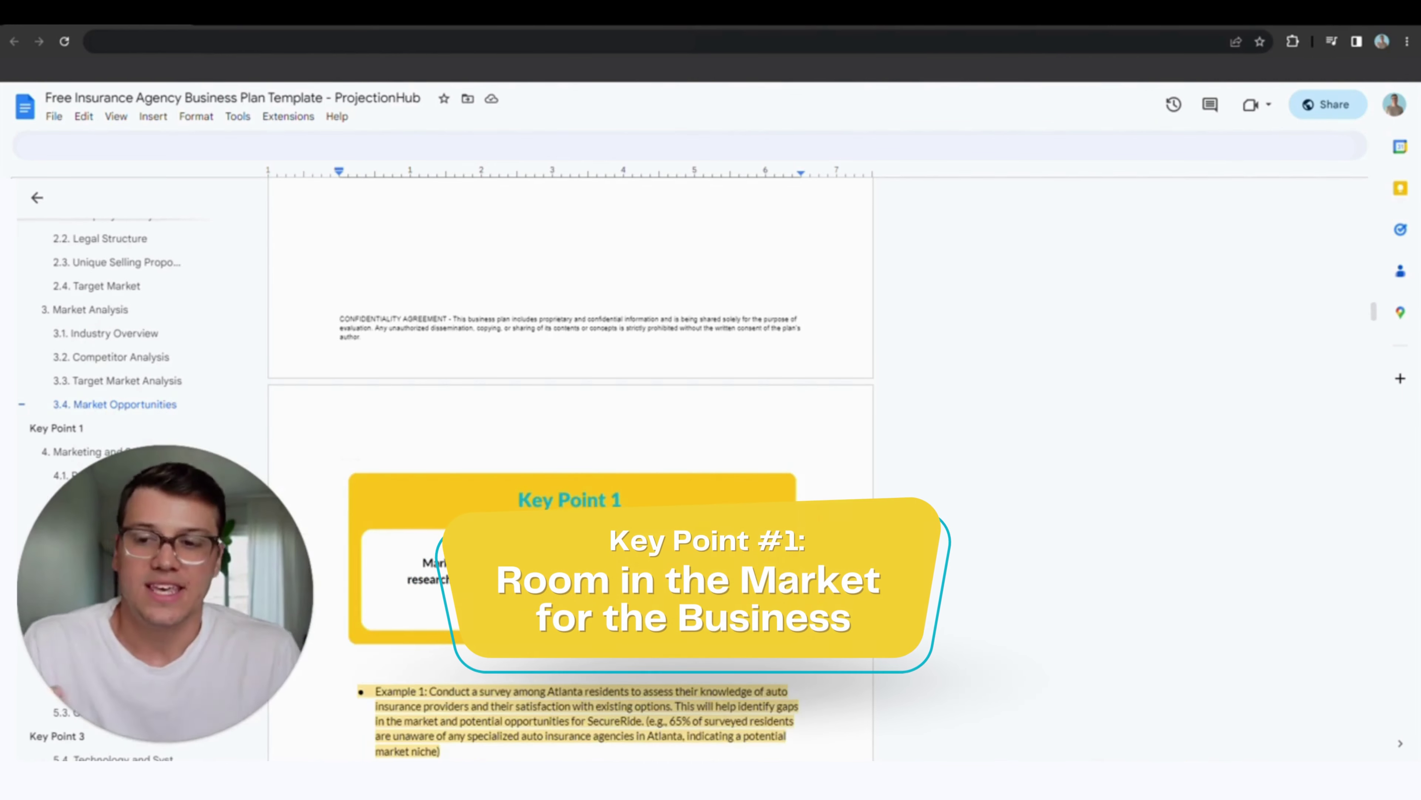
scroll(571, 470, down, 2)
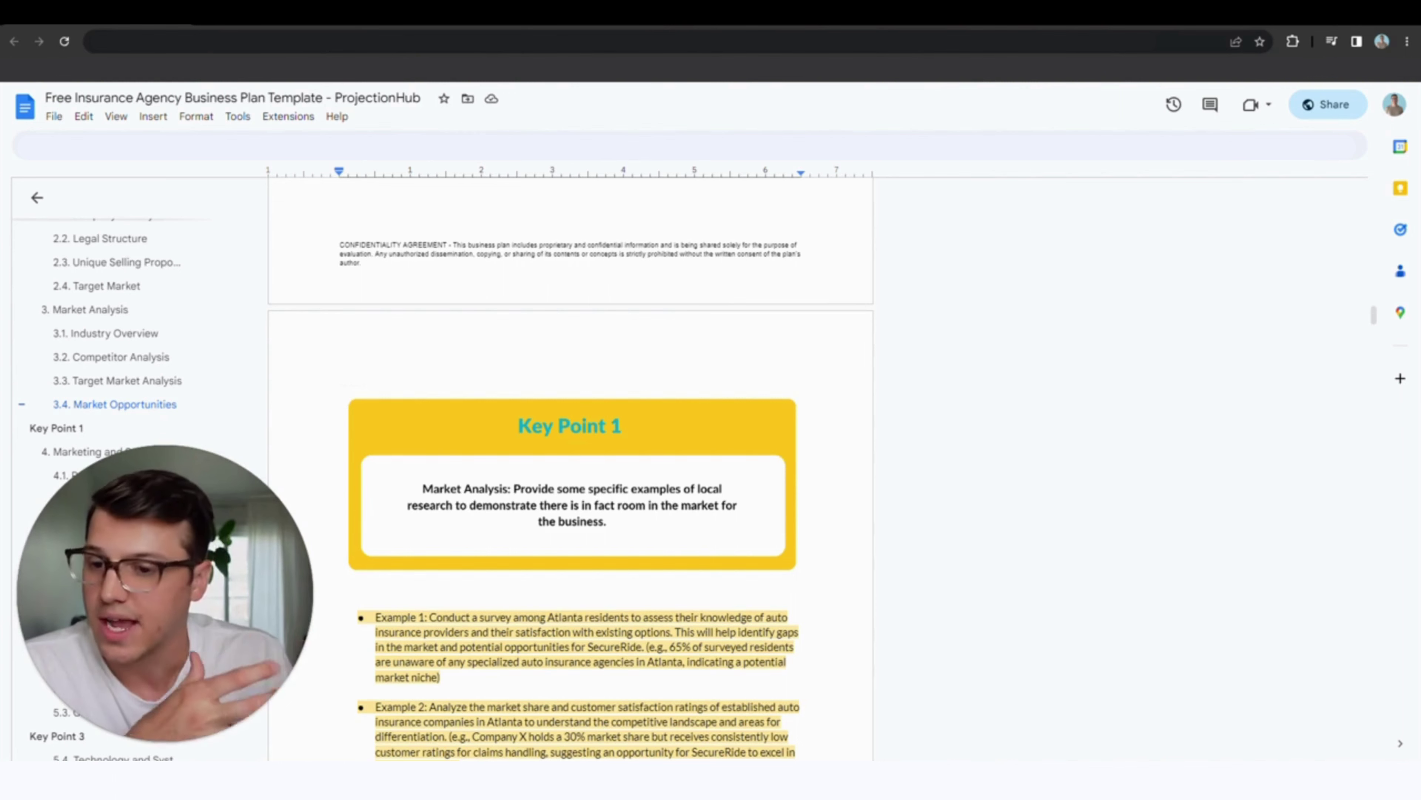
scroll(571, 504, down, 3)
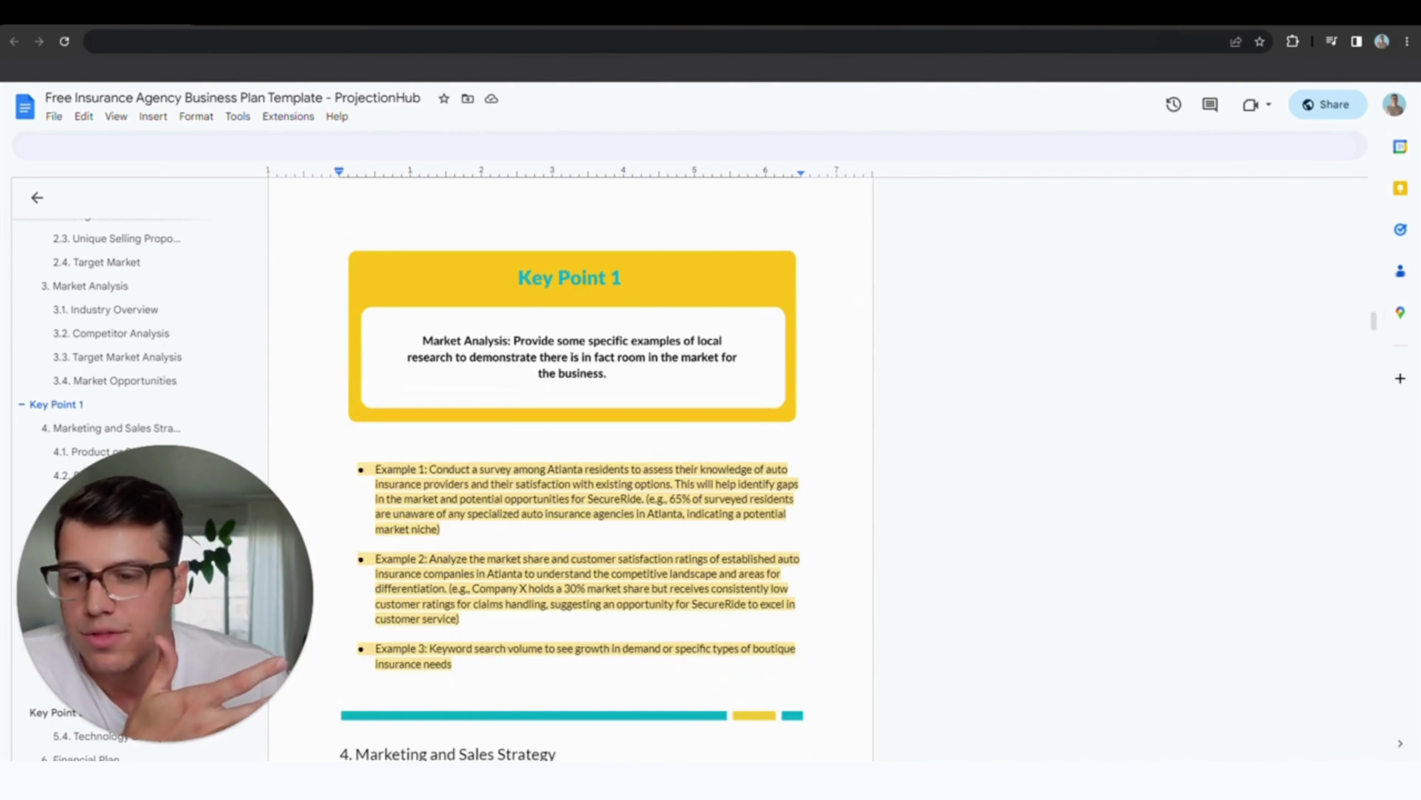
scroll(570, 476, down, 2)
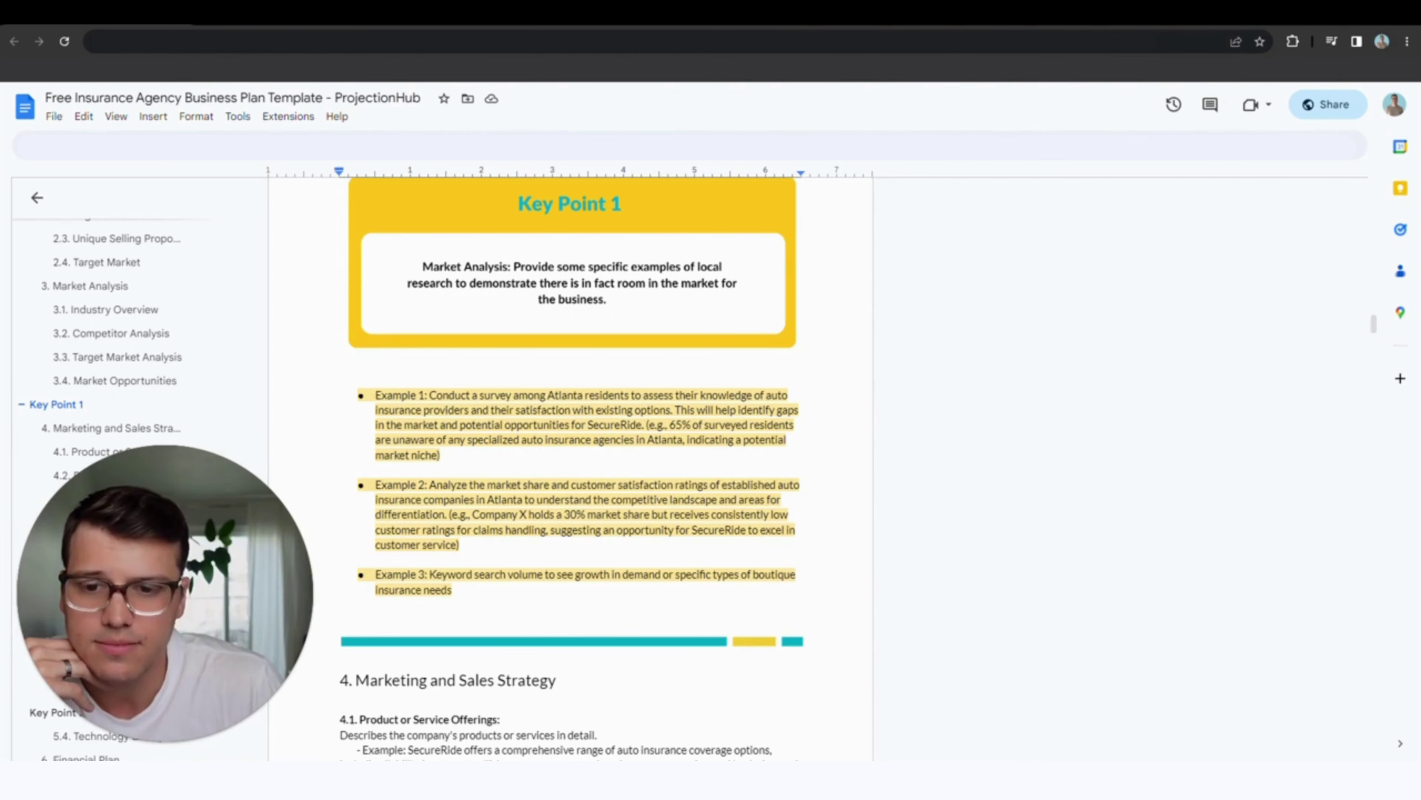
scroll(570, 468, down, 3)
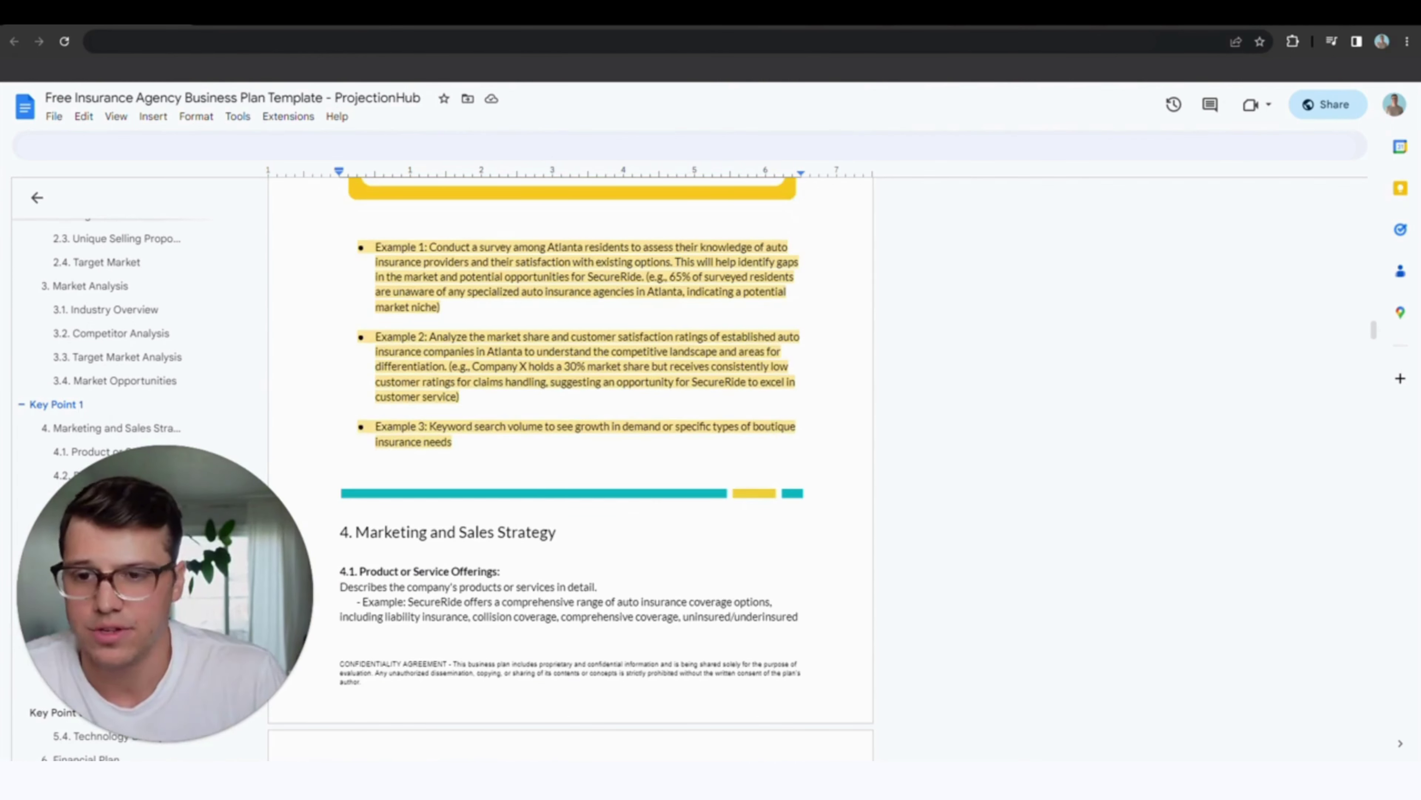
click(274, 12)
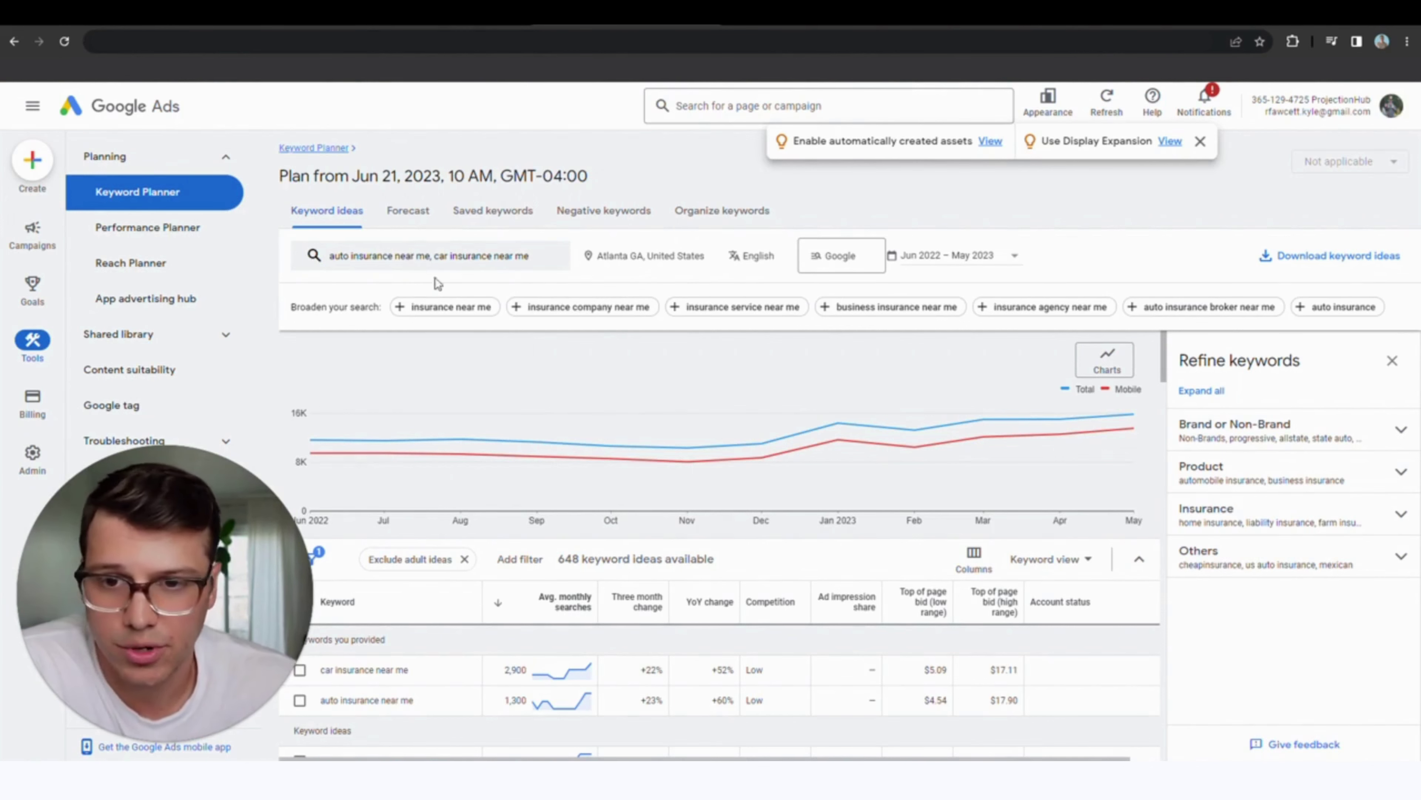
Review the 648 Atlanta keyword ideas and the monthly trend for car insurance near me (2,900 searches)
scroll(756, 560, down, 2)
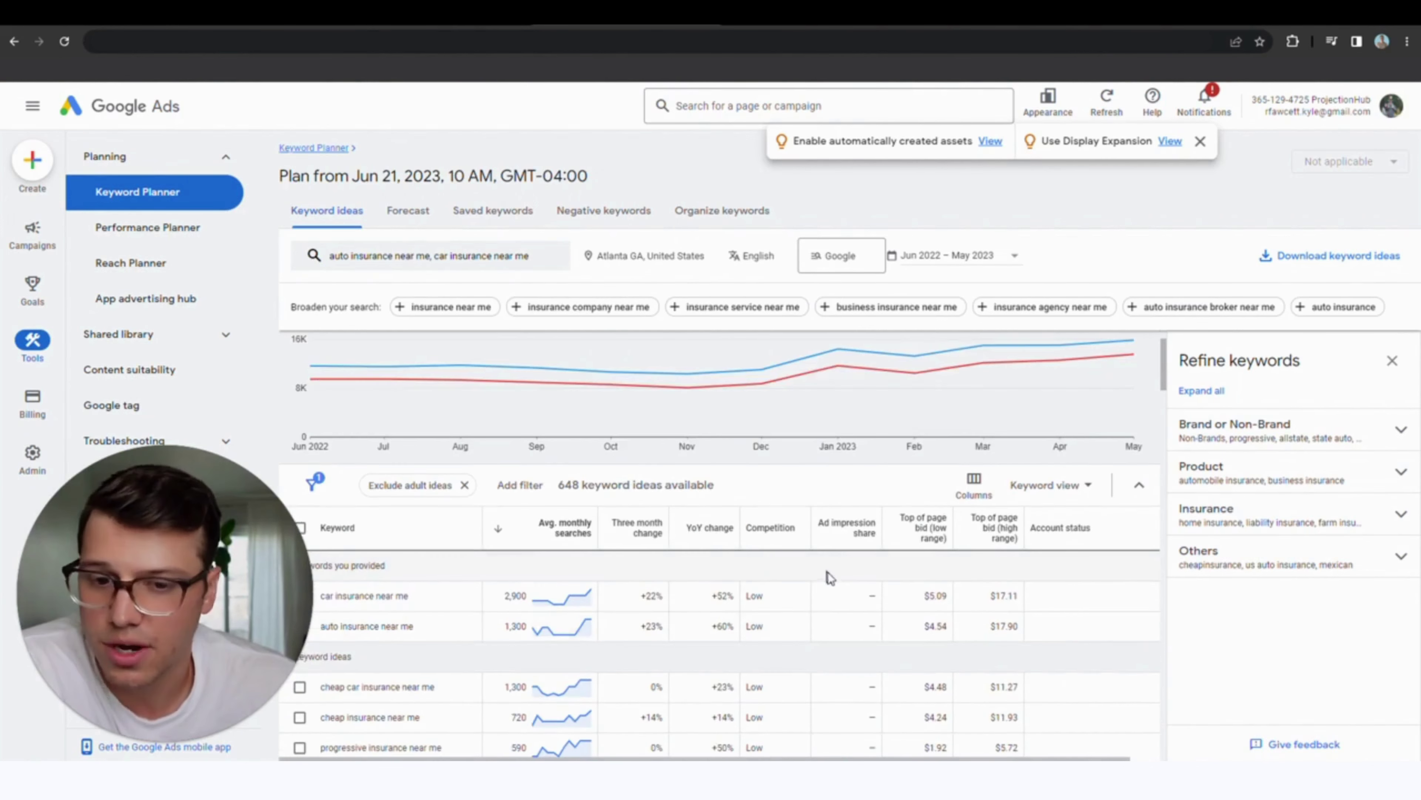
scroll(832, 579, down, 5)
scroll(835, 589, up, 3)
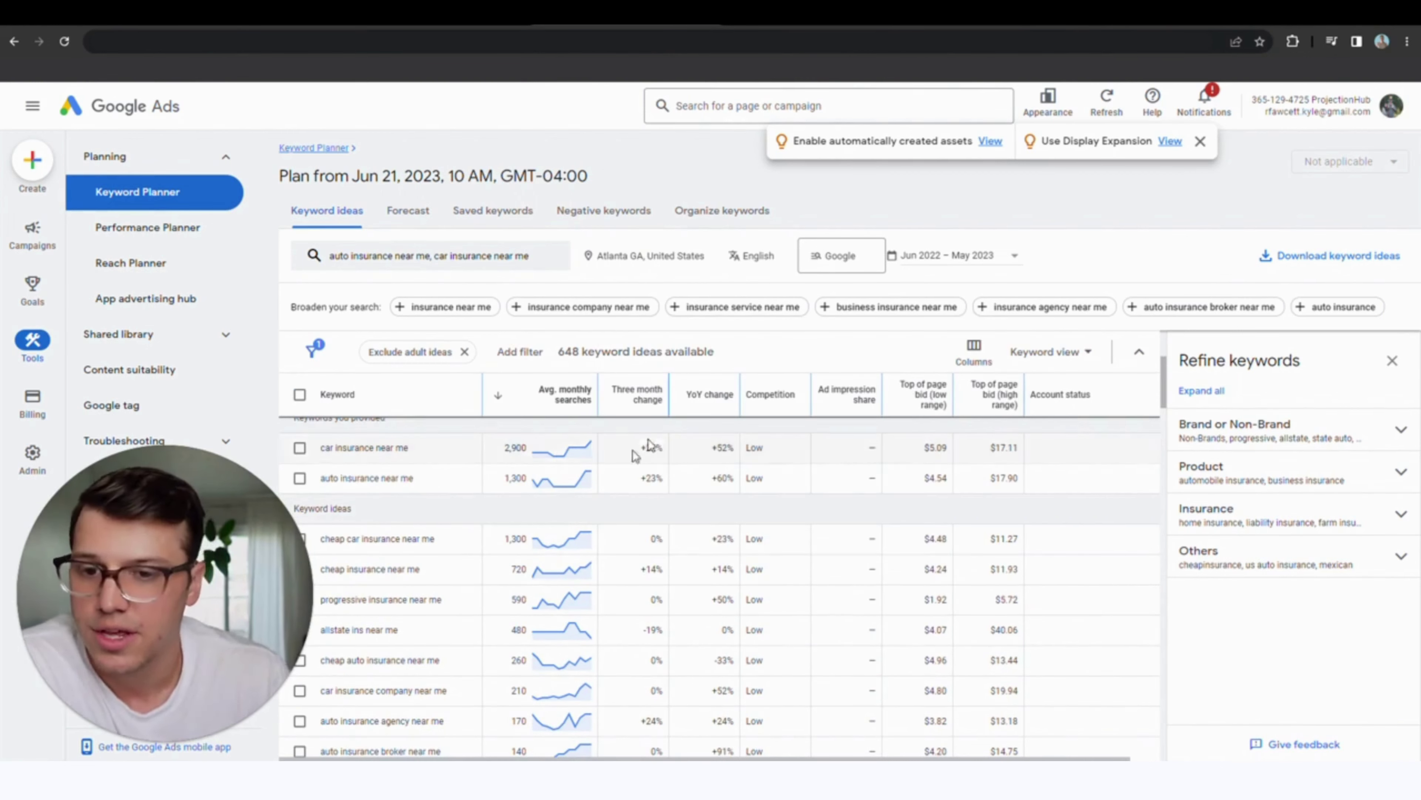
mouse_move(566, 451)
scroll(559, 454, up, 1)
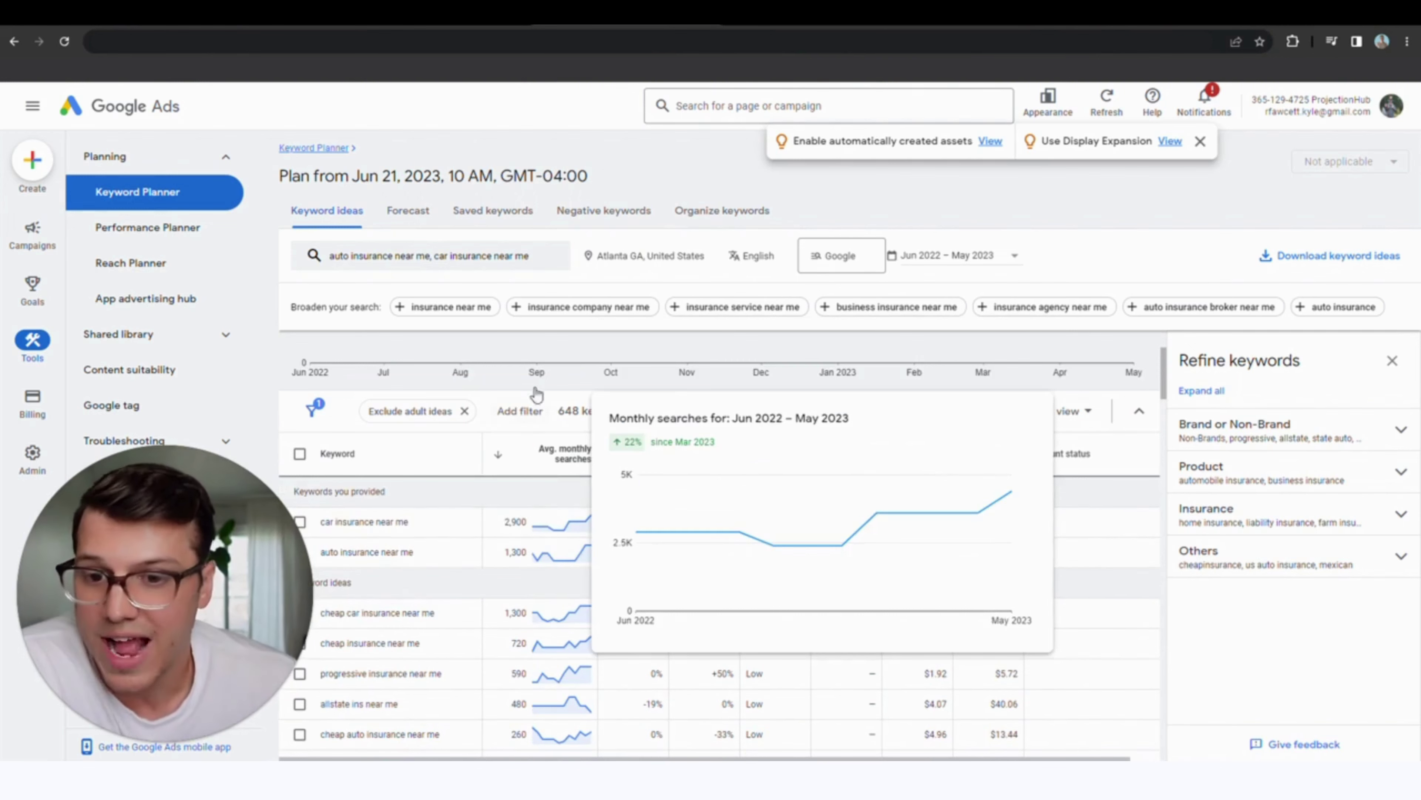
scroll(537, 715, down, 1)
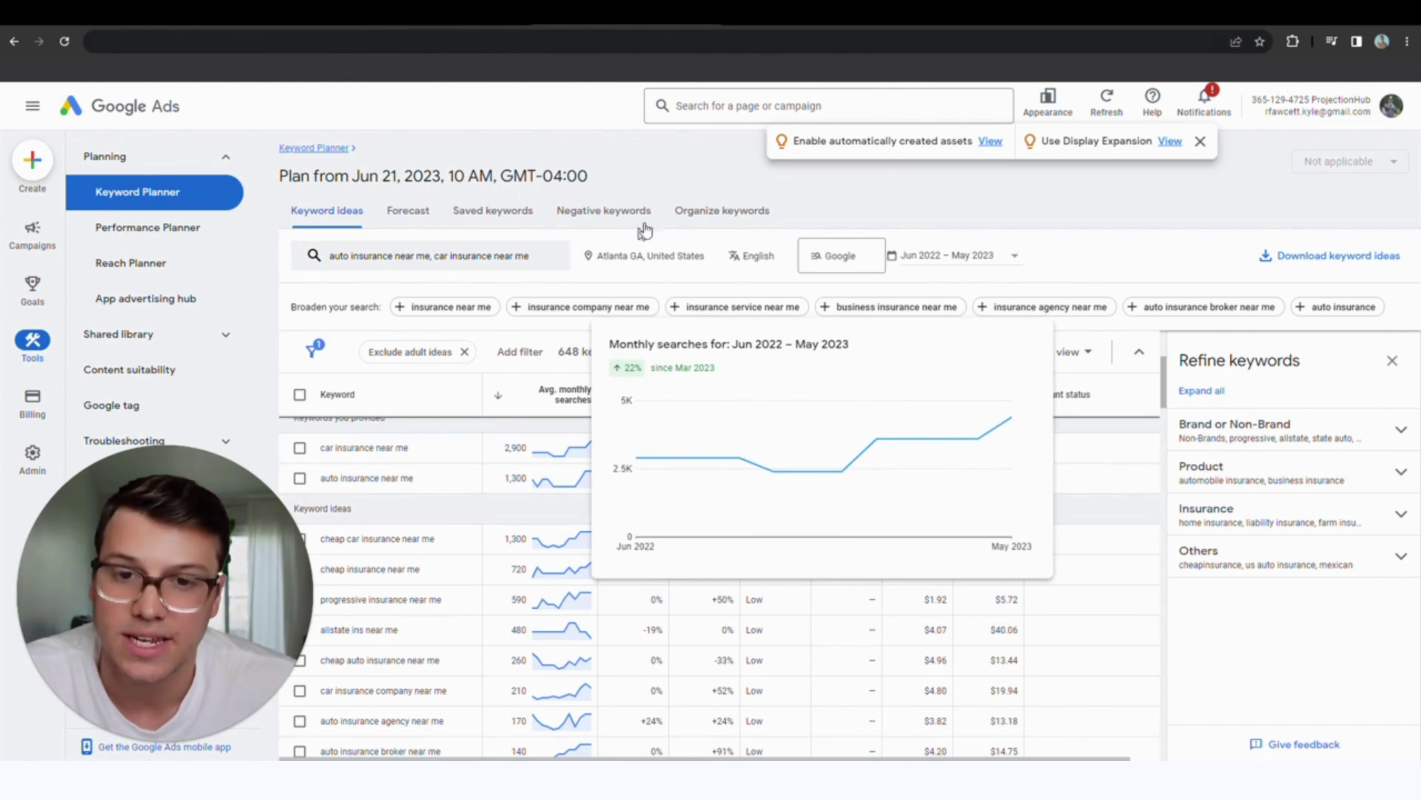
mouse_move(713, 411)
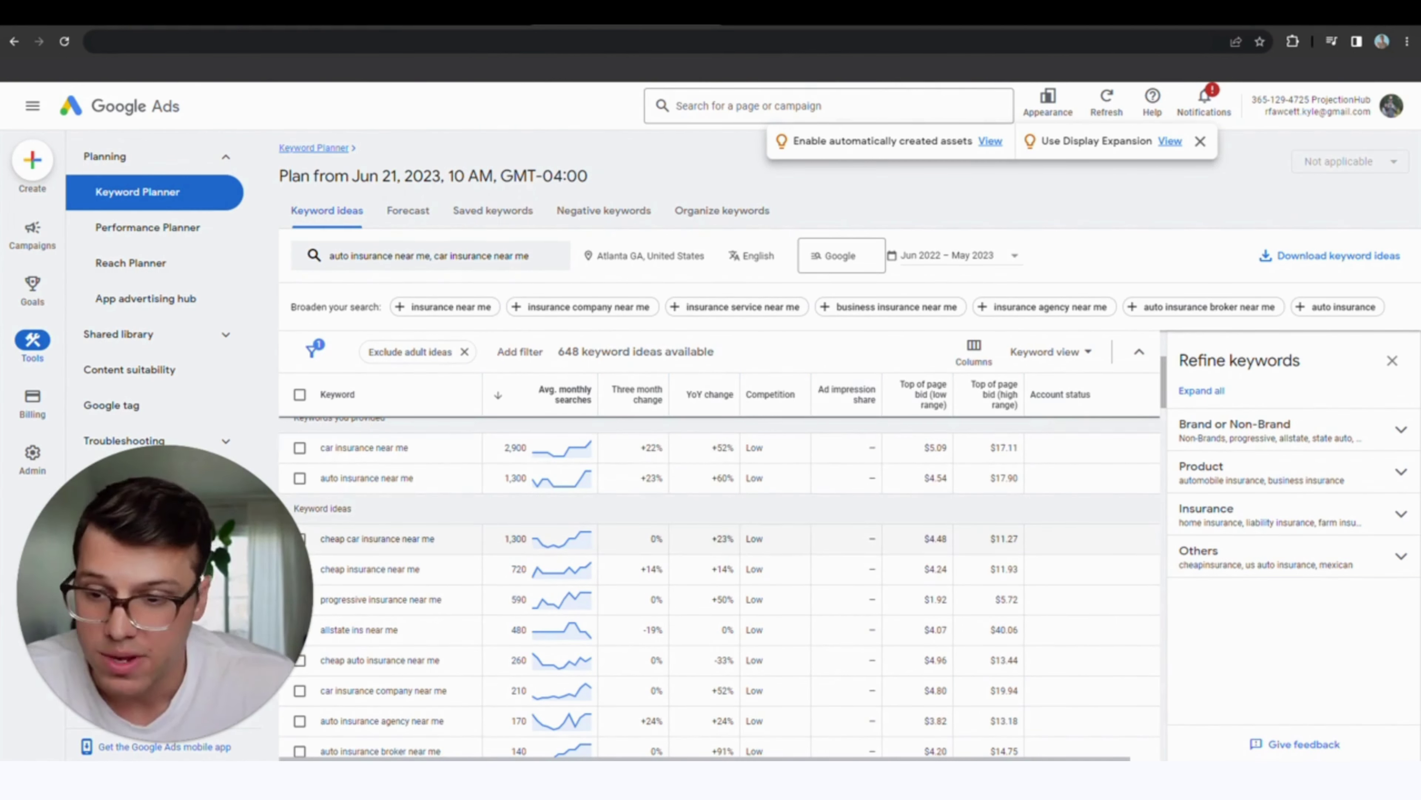
Browse further insurance keyword ideas and their monthly search volumes in Keyword Planner
scroll(650, 540, down, 1)
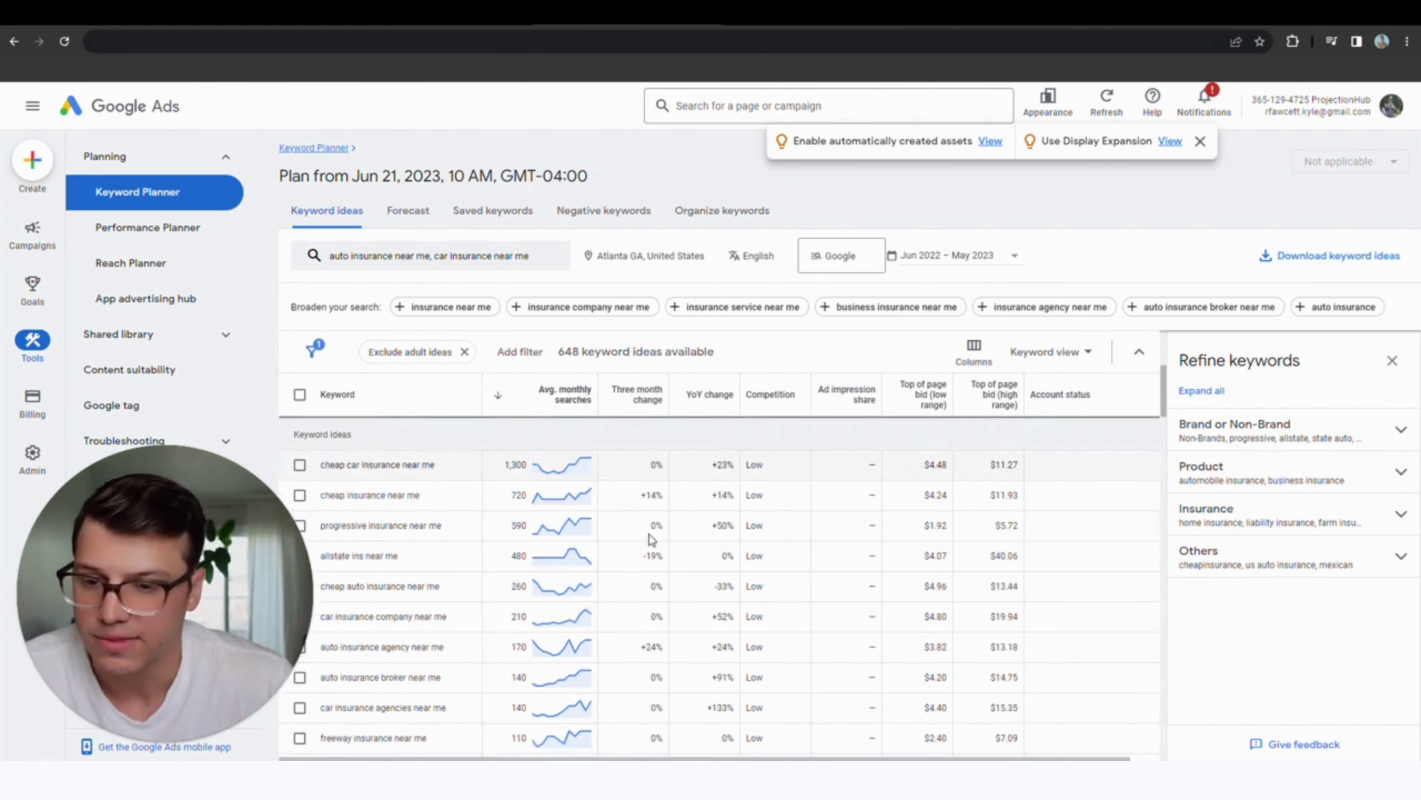
scroll(651, 539, up, 1)
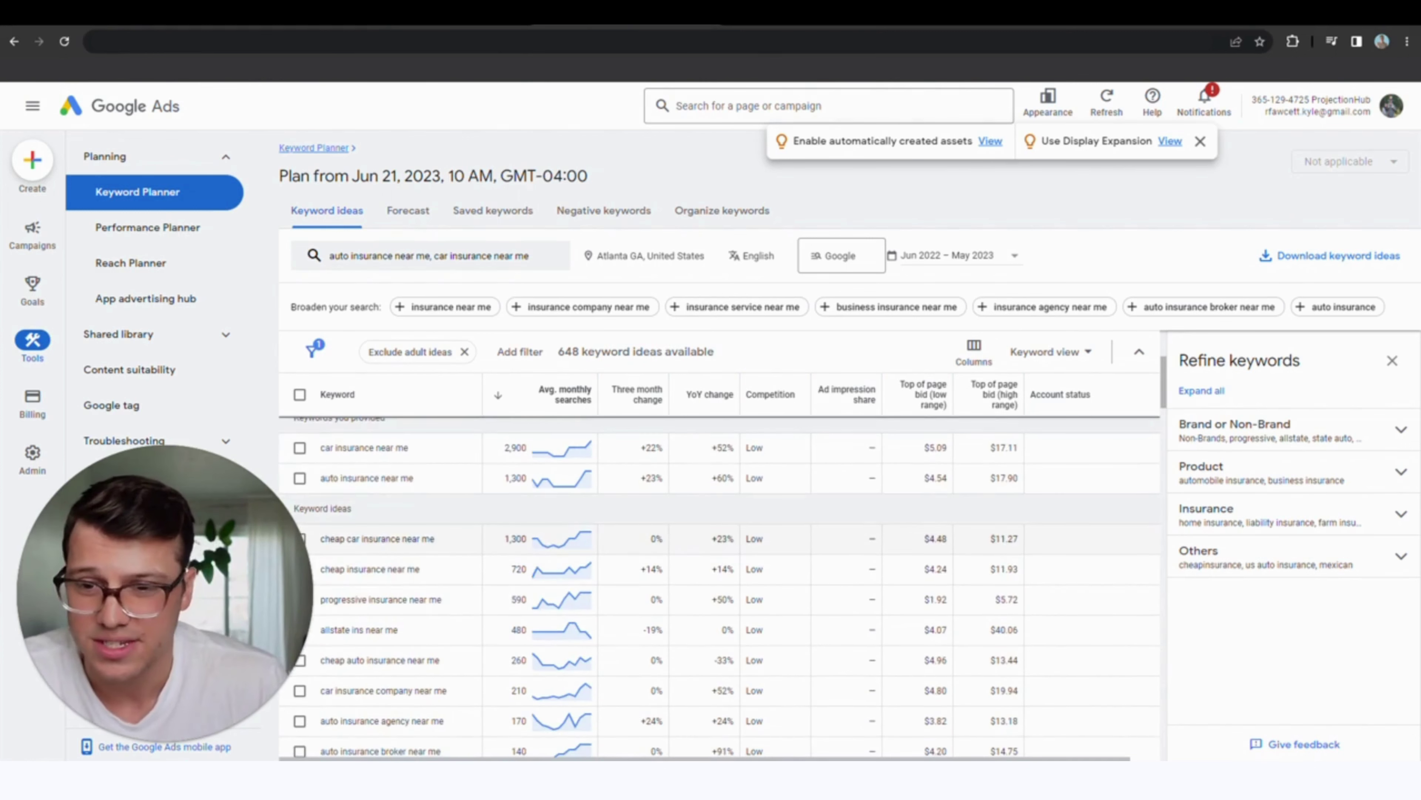
scroll(375, 530, down, 2)
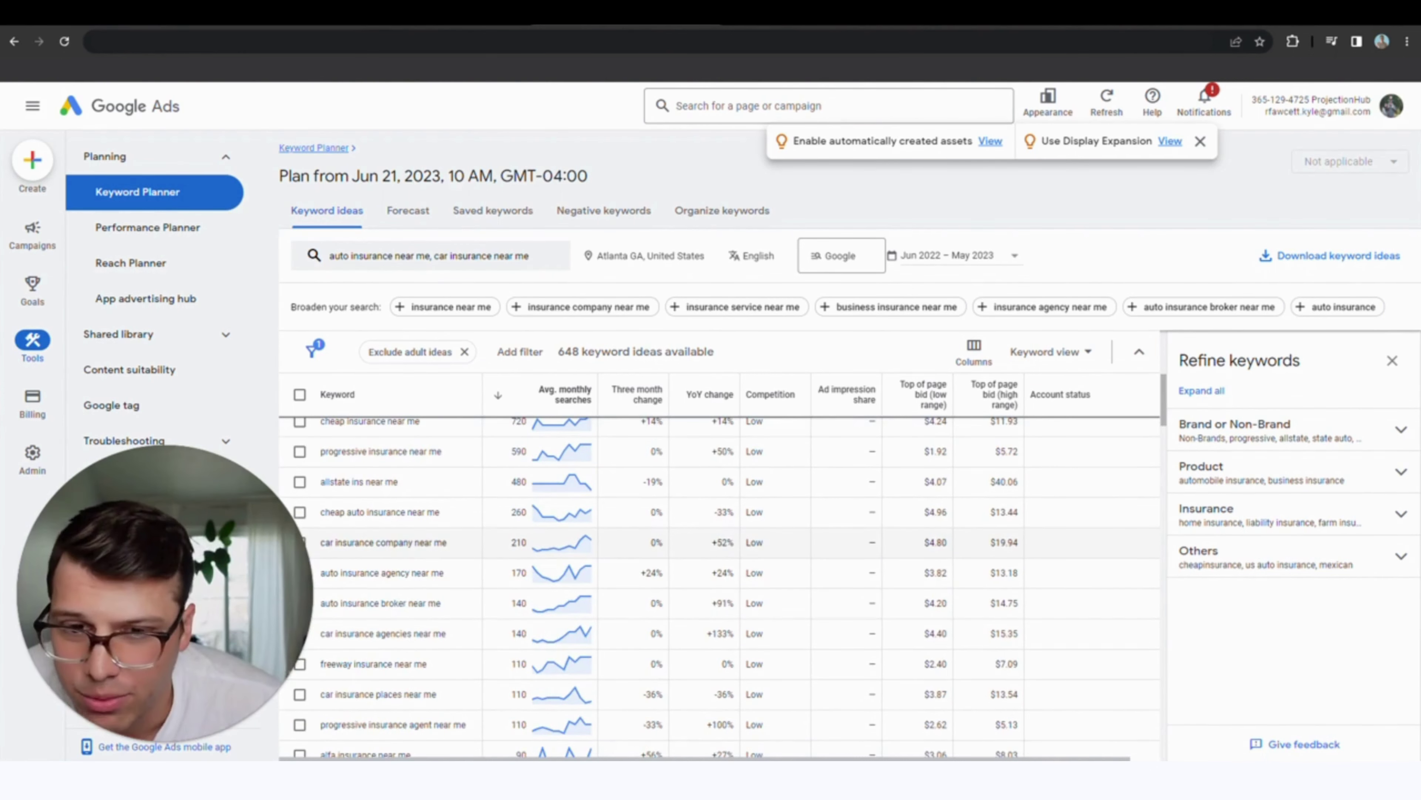
scroll(414, 539, down, 3)
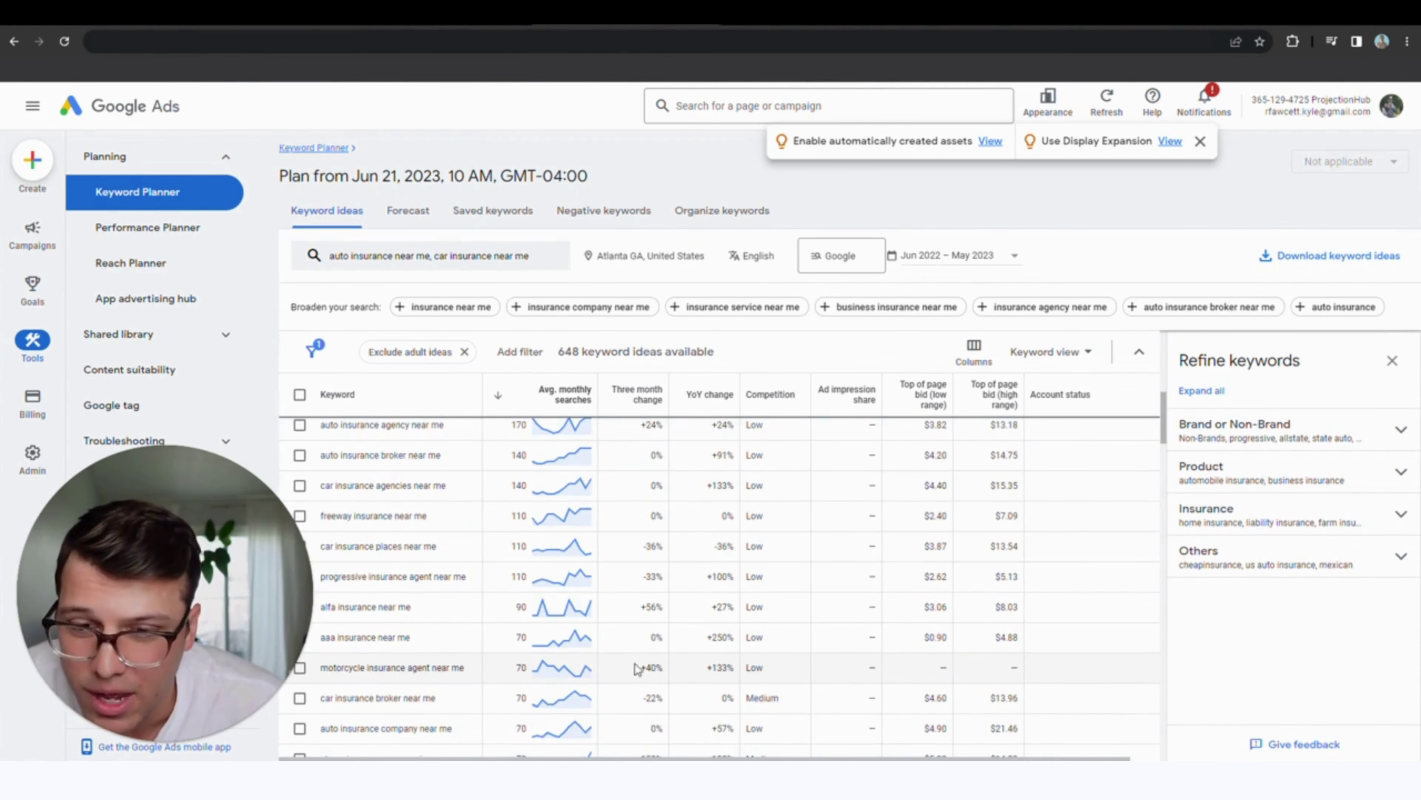
scroll(750, 671, down, 3)
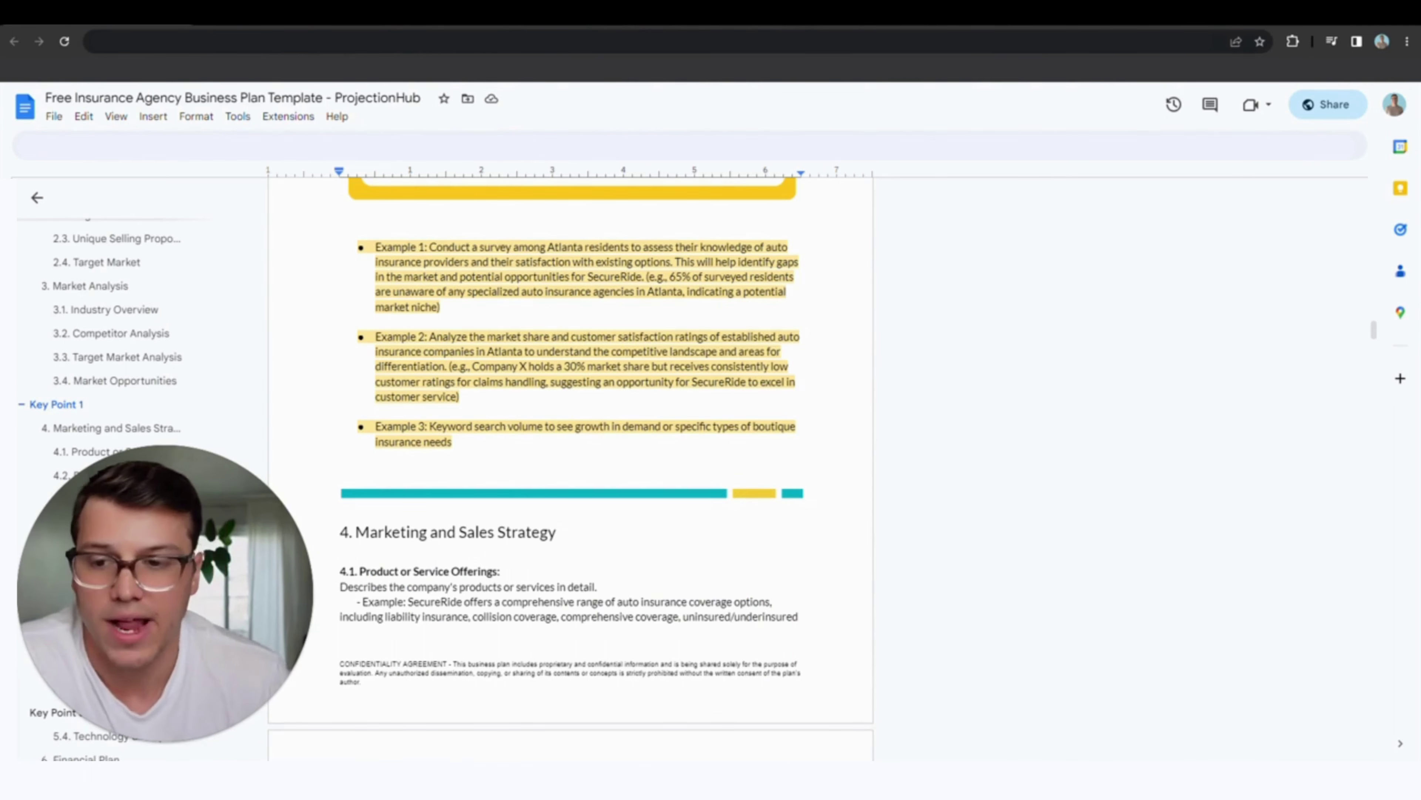
Show section 4 from 4.2 Pricing Strategy through 4.5 Promotions and Advertising
scroll(571, 455, down, 3)
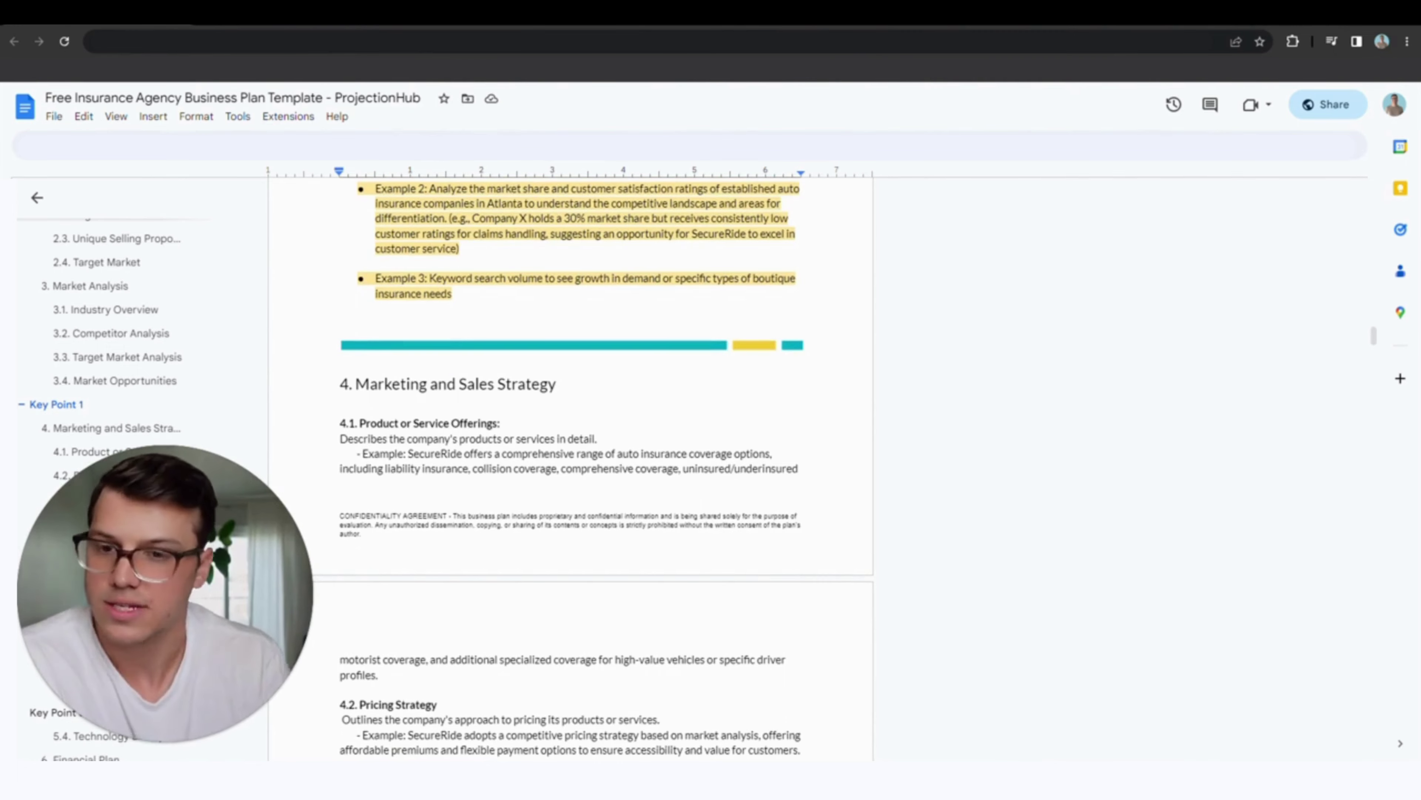
scroll(582, 470, down, 2)
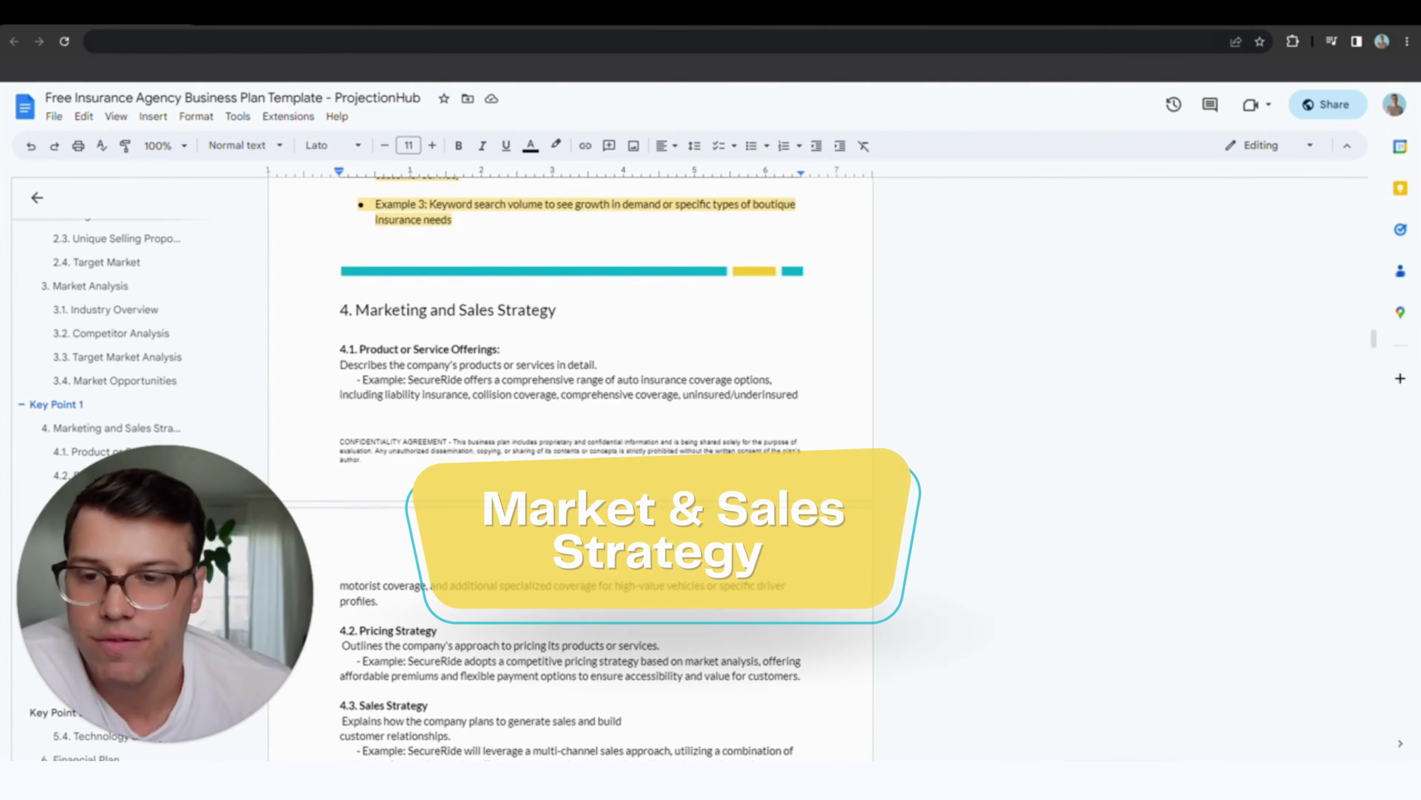
scroll(580, 507, down, 6)
scroll(571, 470, down, 12)
scroll(570, 470, up, 11)
scroll(571, 471, up, 6)
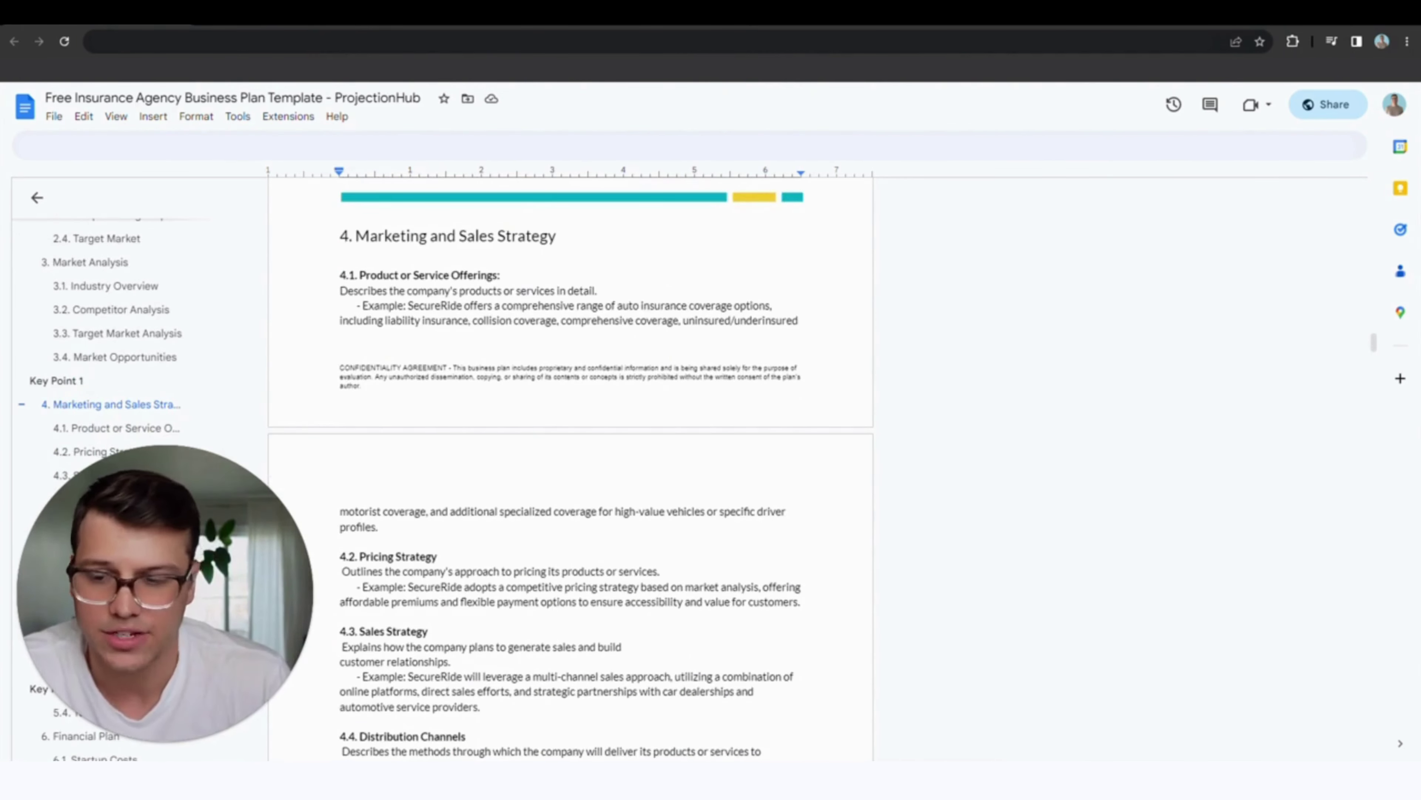
scroll(571, 470, down, 4)
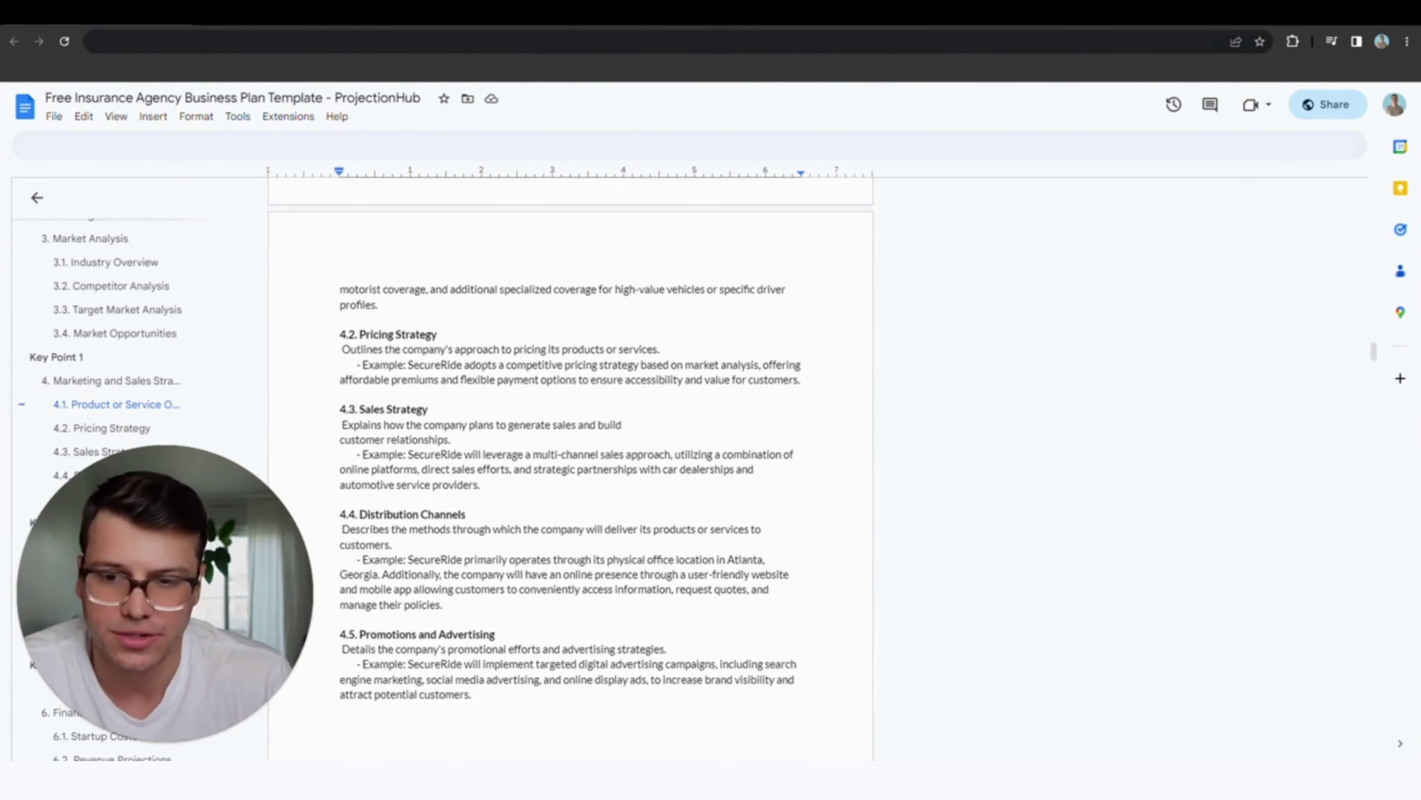
scroll(571, 471, down, 1)
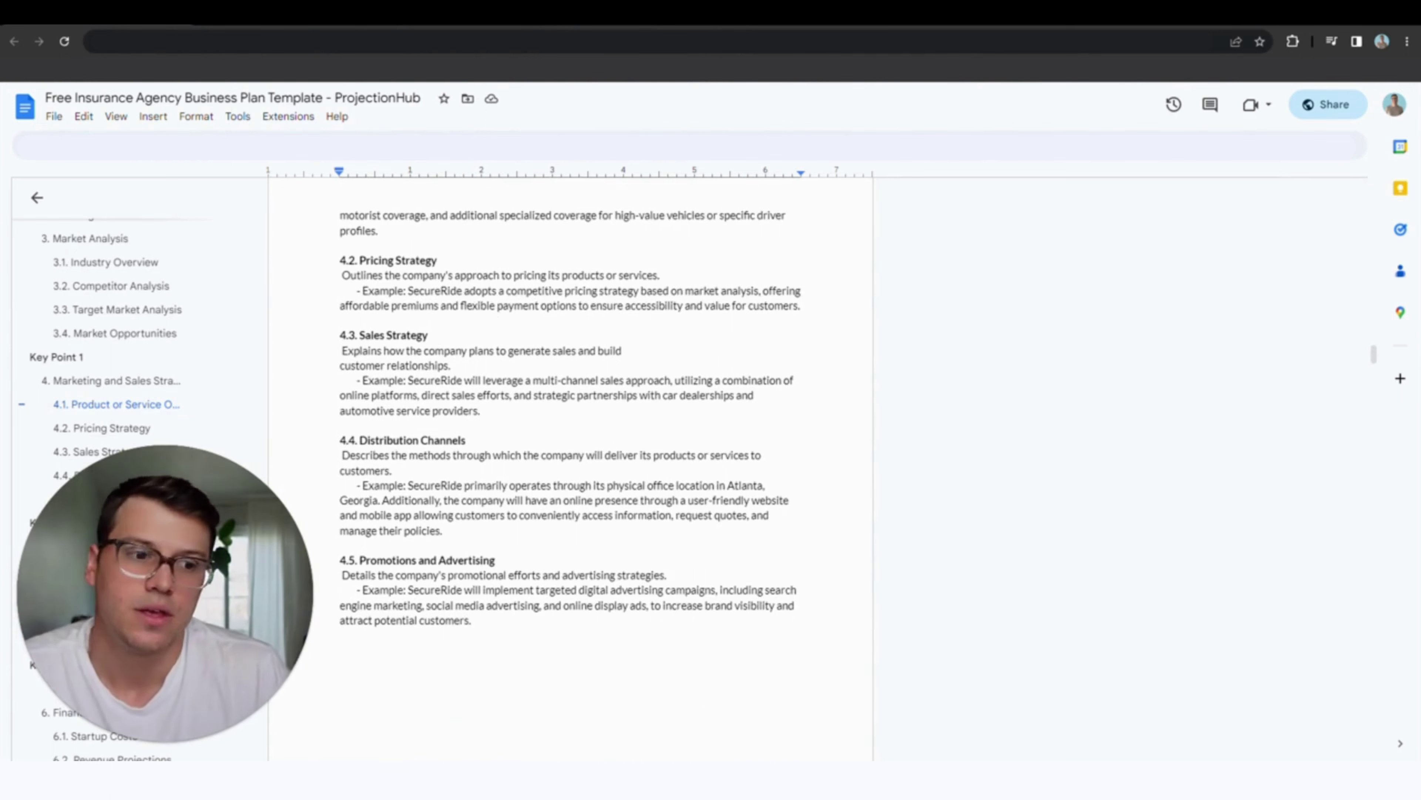
Show the Key Point 2 box with its three SecureRide customer acquisition examples
scroll(625, 529, down, 7)
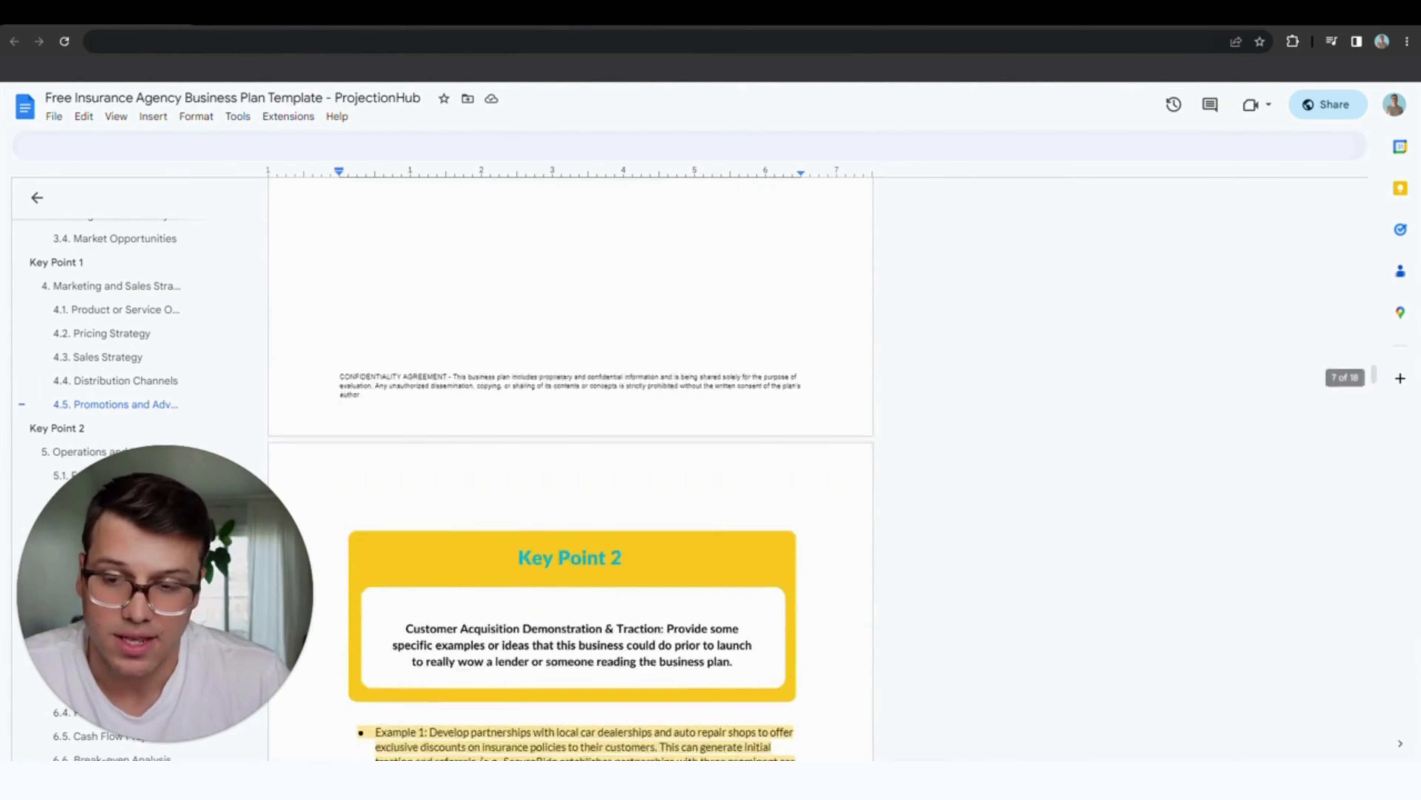
scroll(619, 571, down, 1)
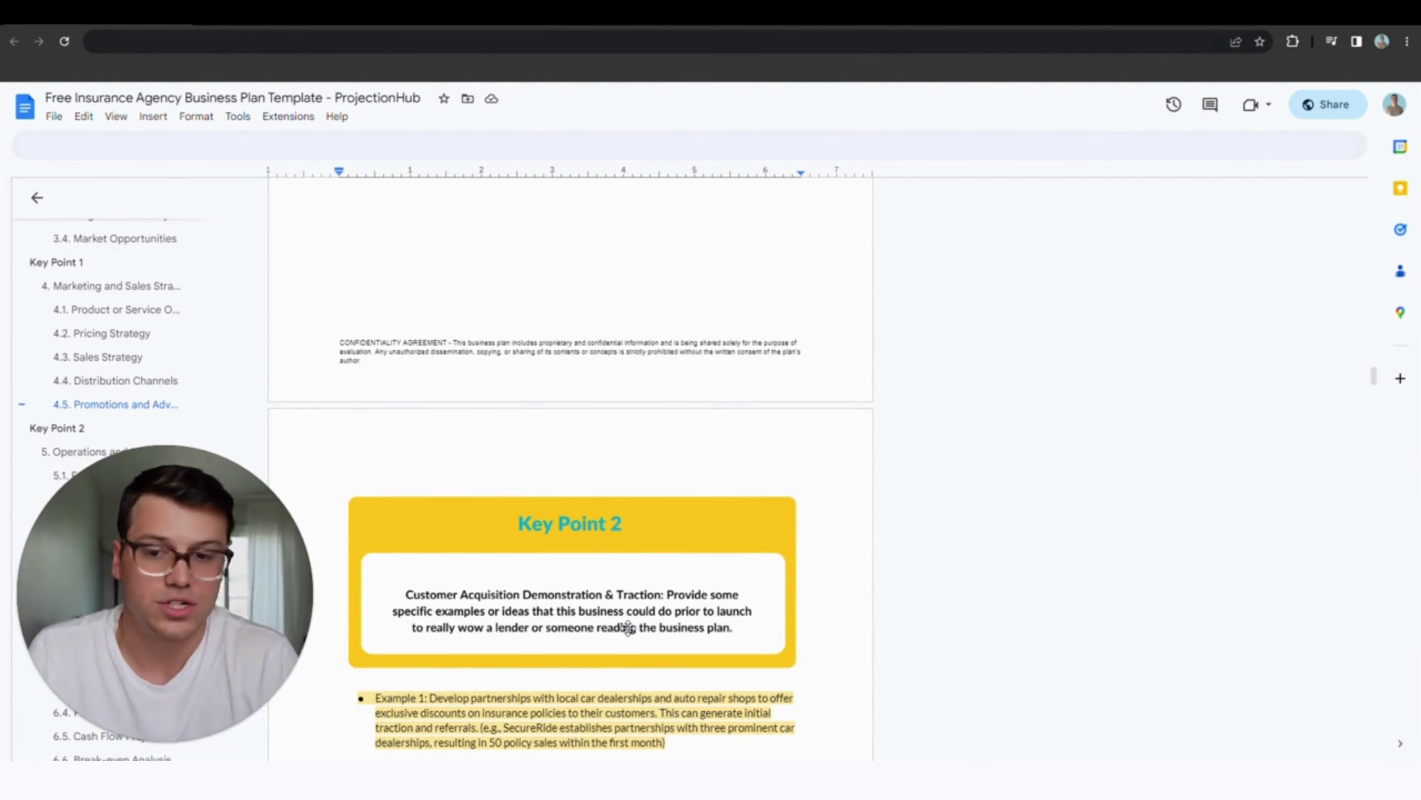
scroll(609, 601, up, 1)
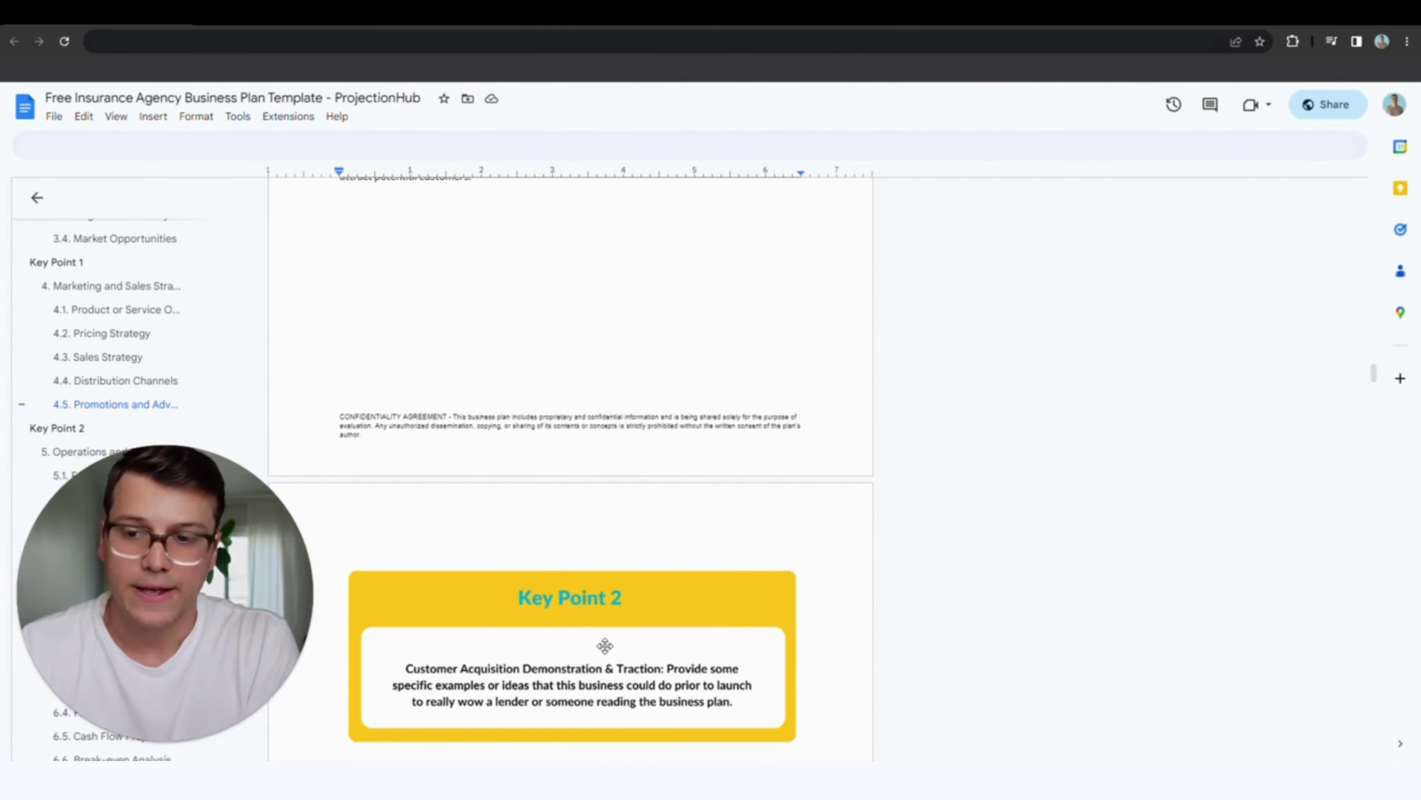
scroll(604, 646, down, 1)
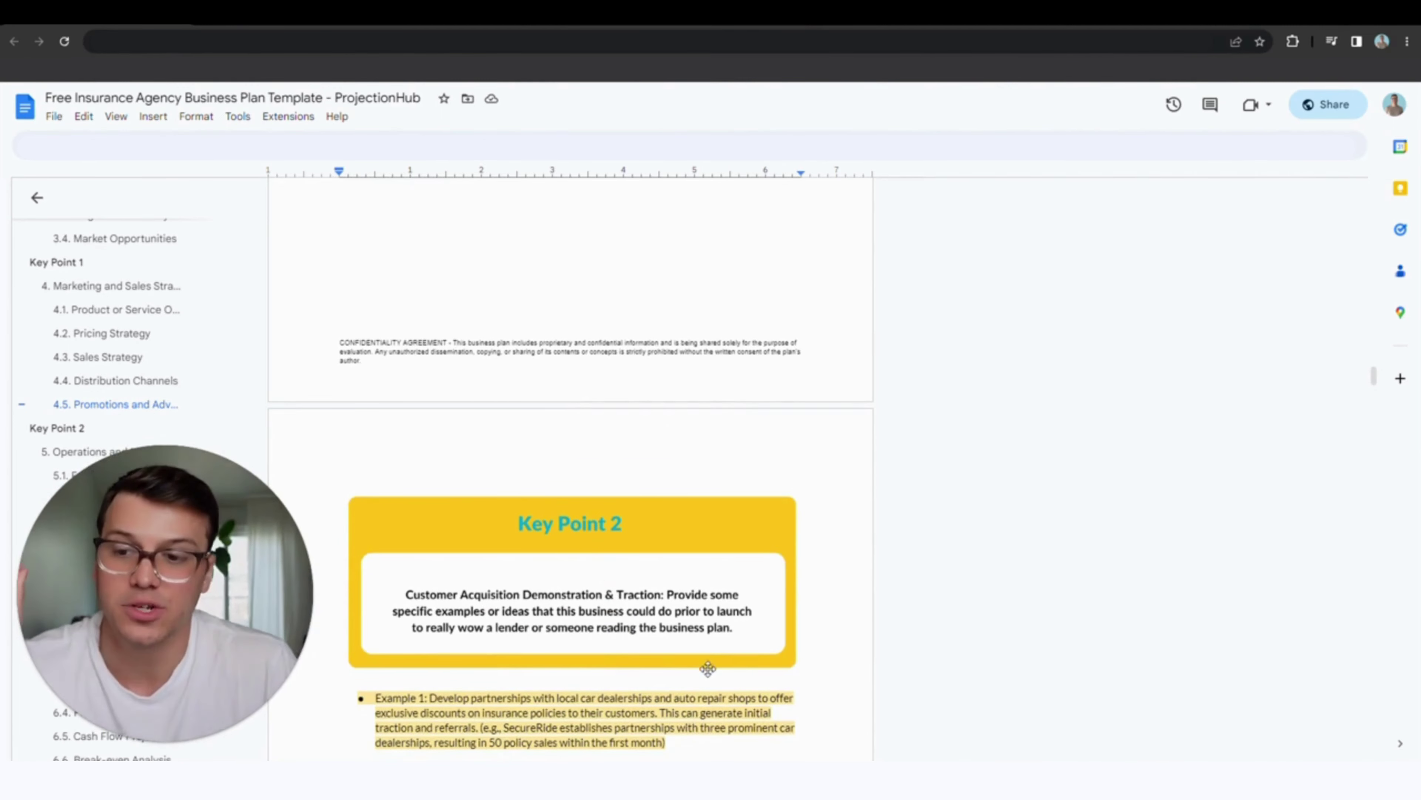
scroll(733, 667, down, 1)
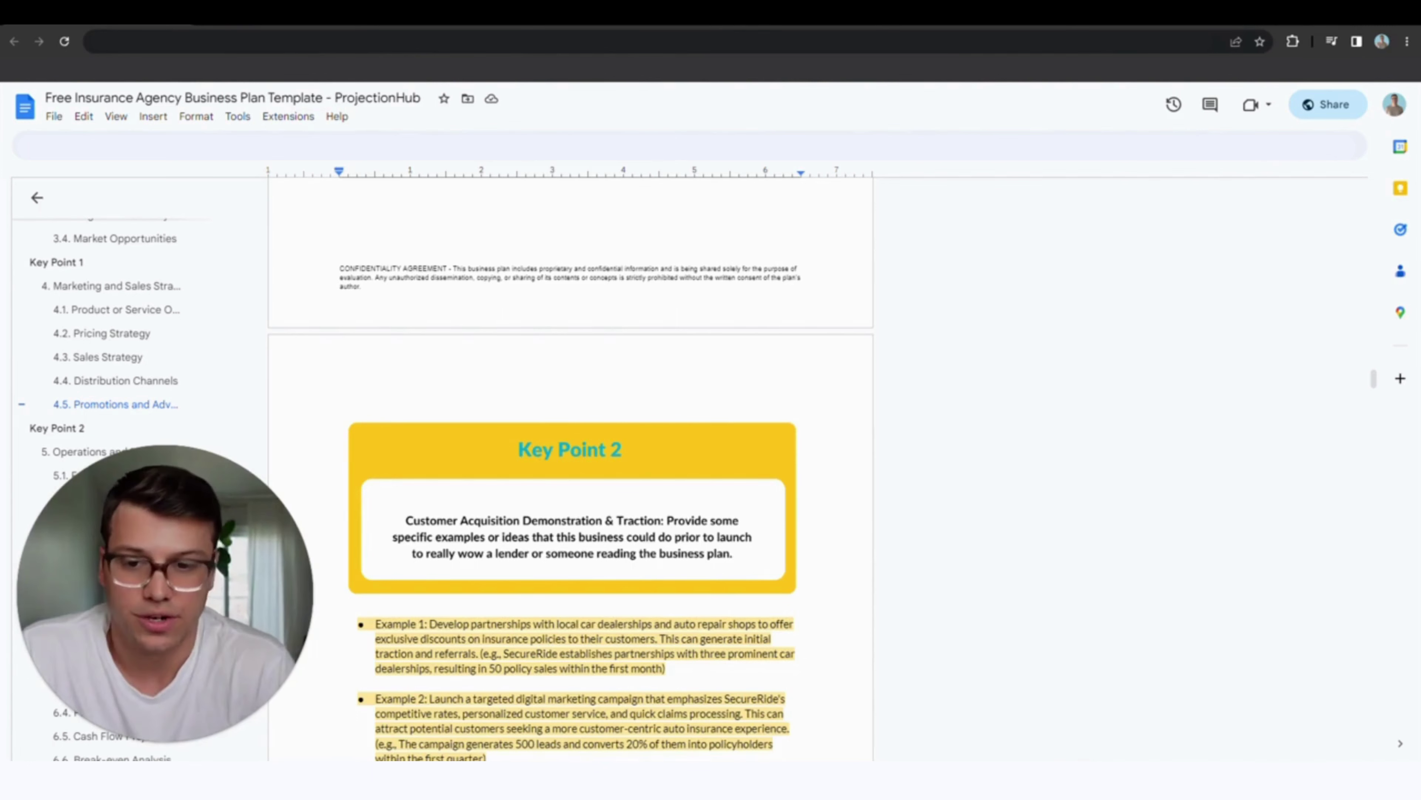
scroll(775, 500, down, 3)
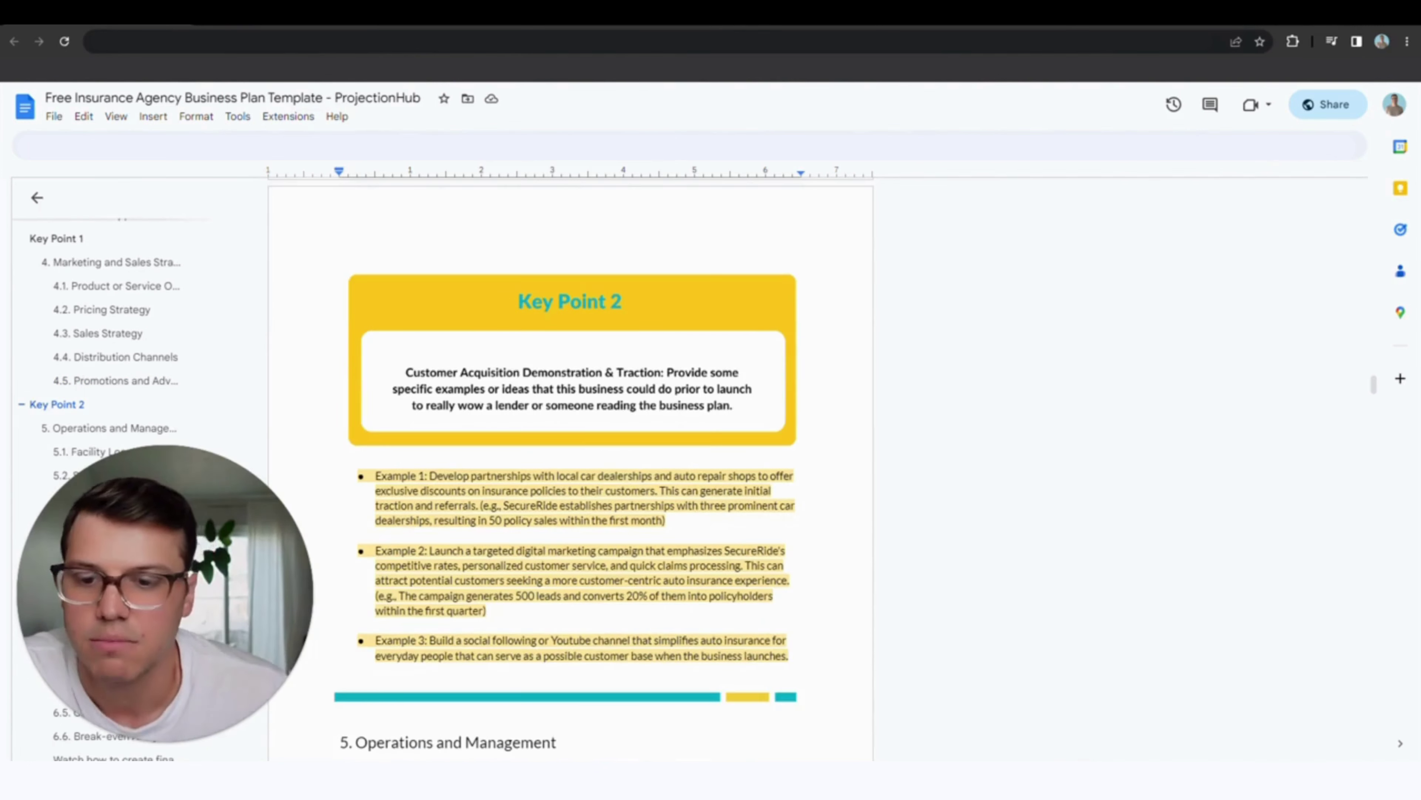
drag(430, 475, 562, 490)
click(463, 565)
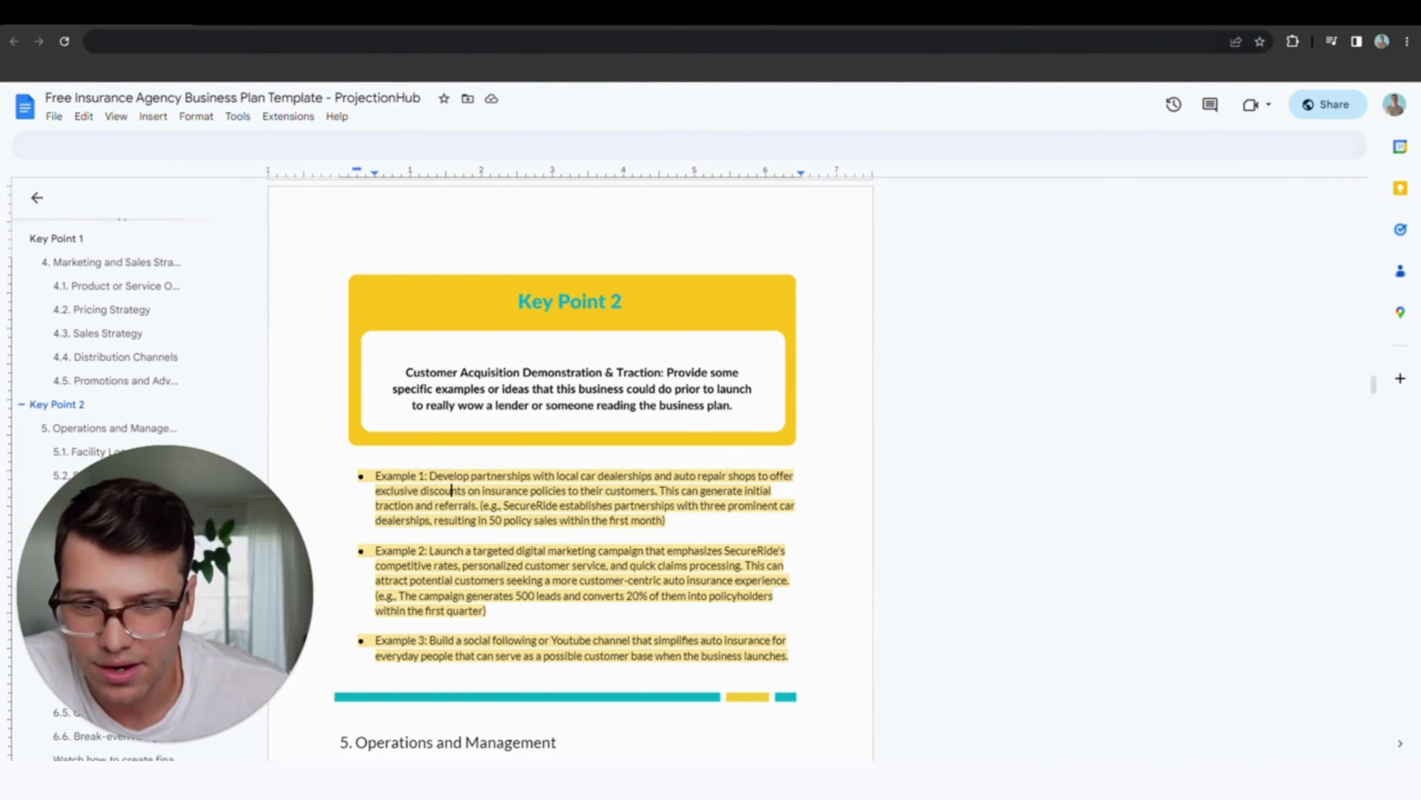
click(466, 550)
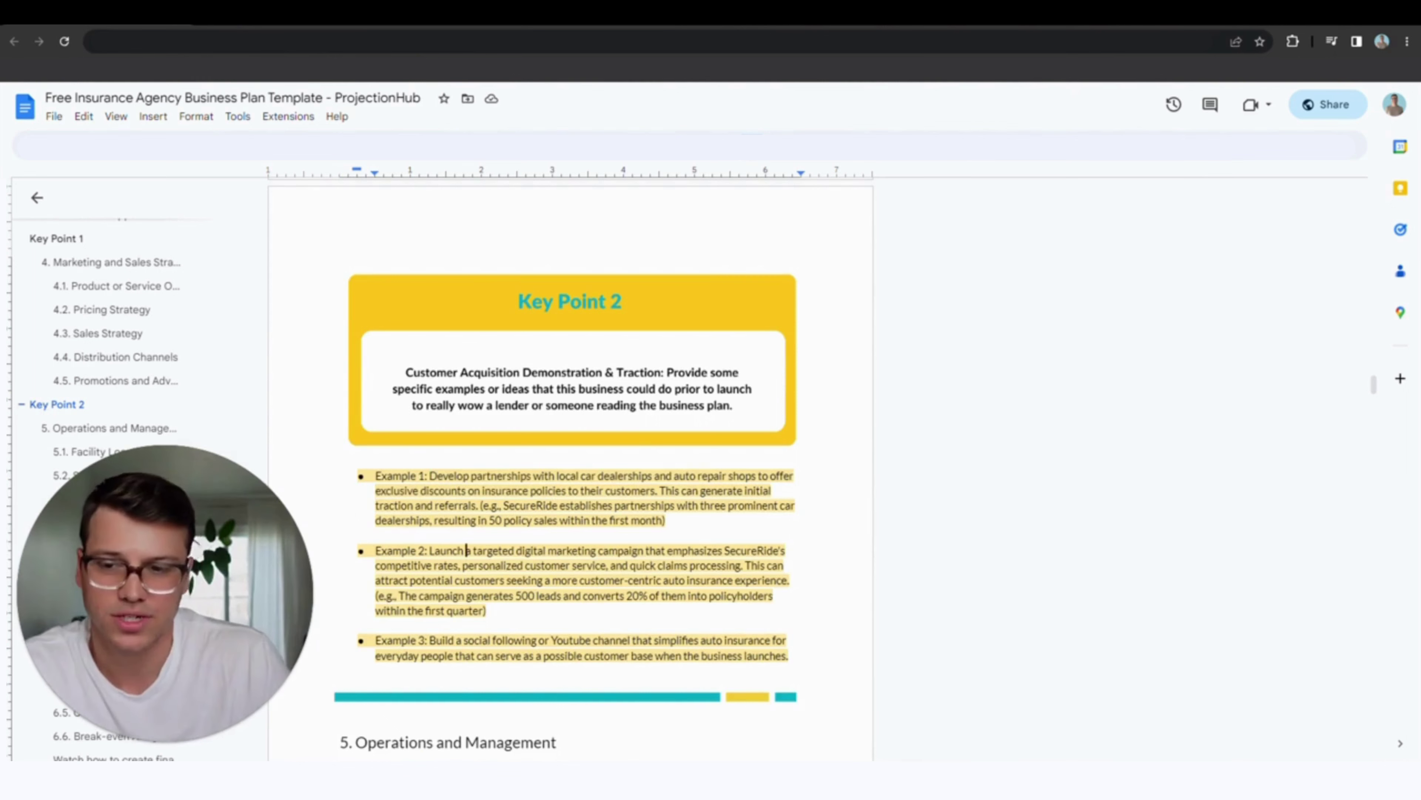
click(480, 490)
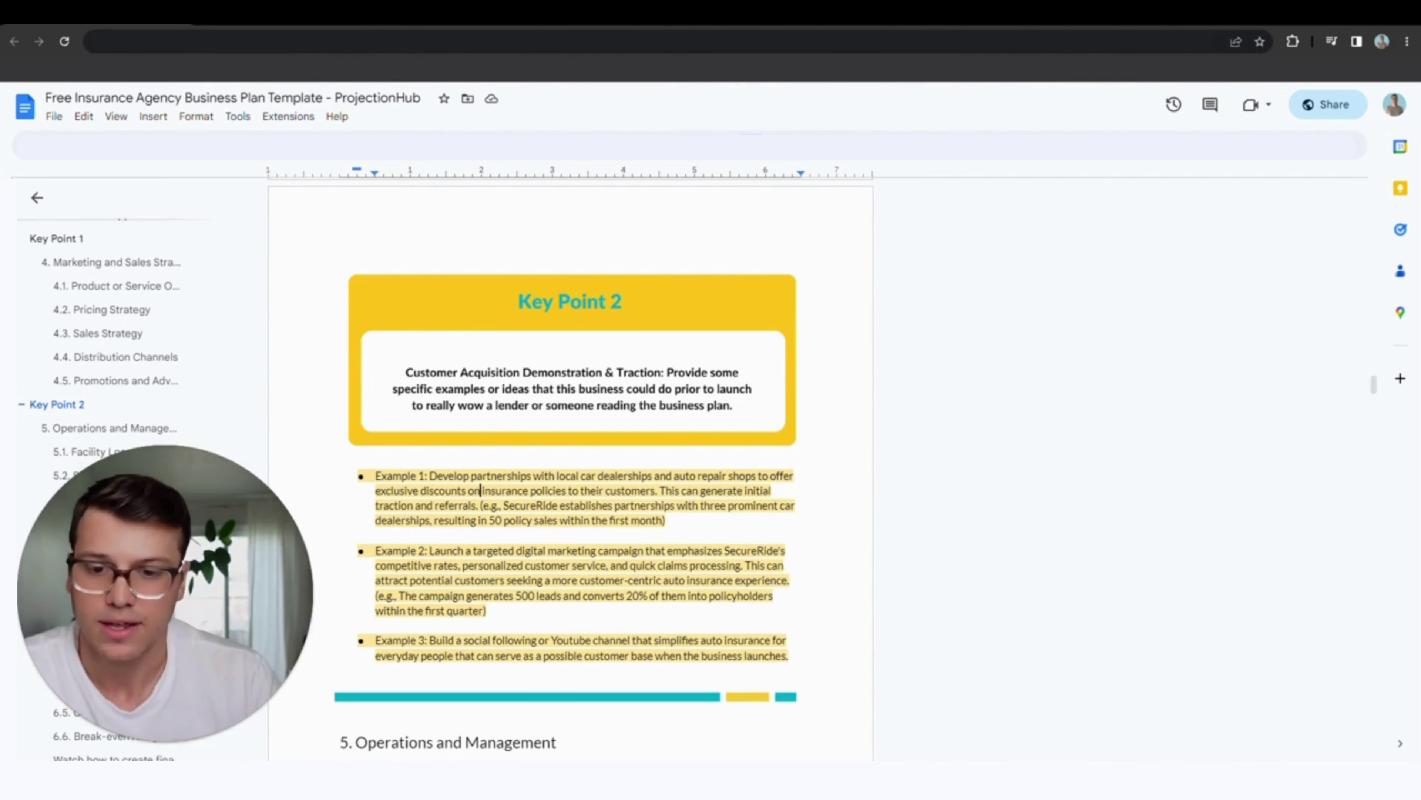
drag(430, 640, 788, 655)
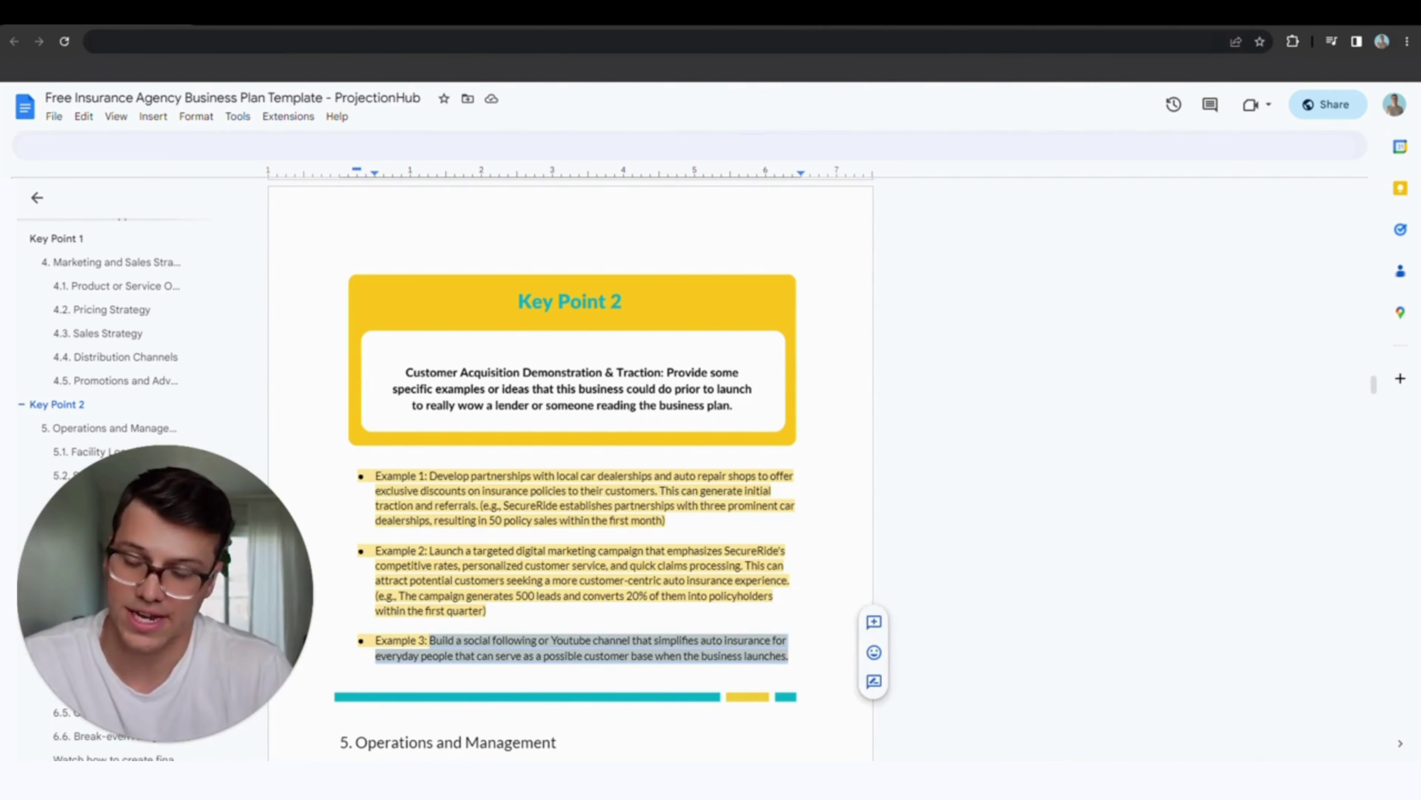
click(432, 640)
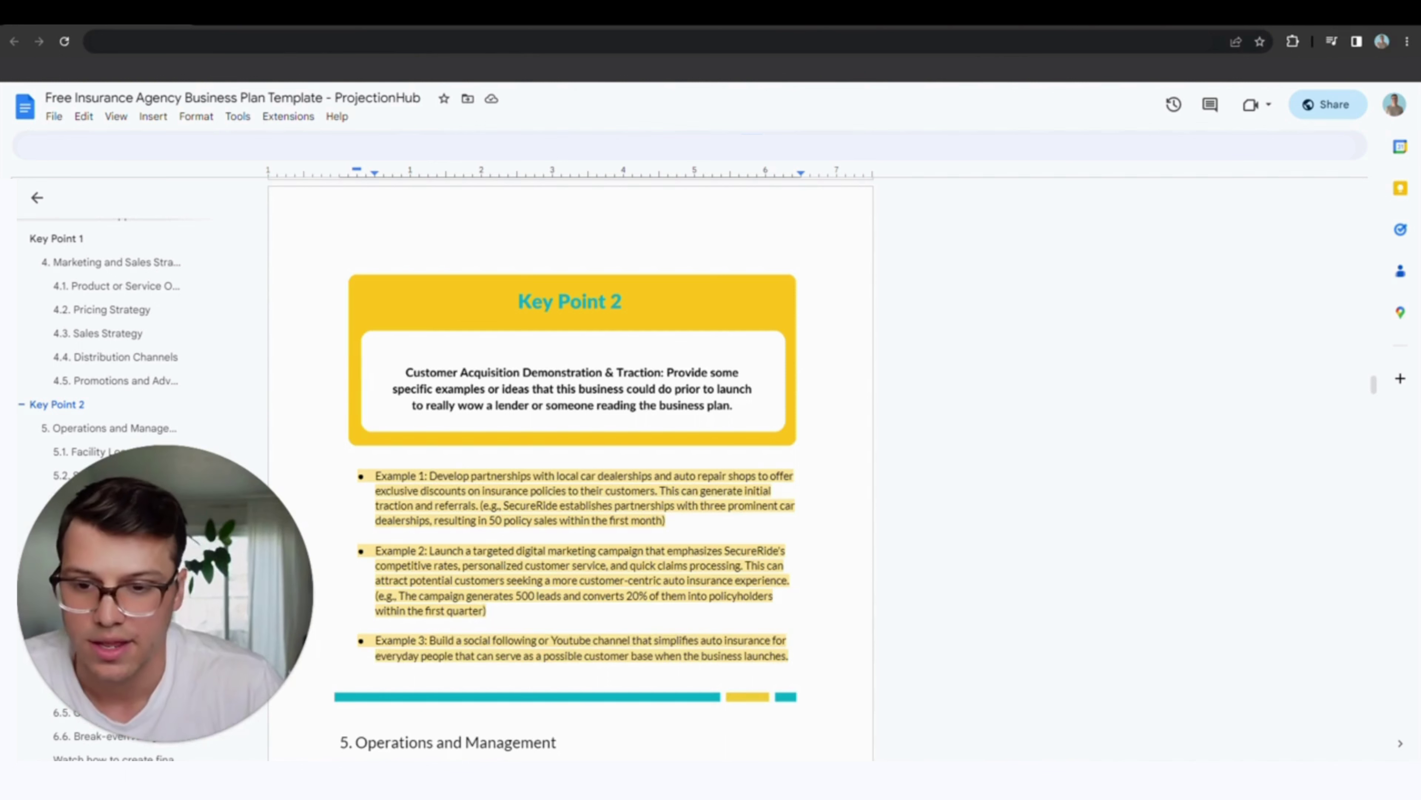
drag(432, 640, 468, 640)
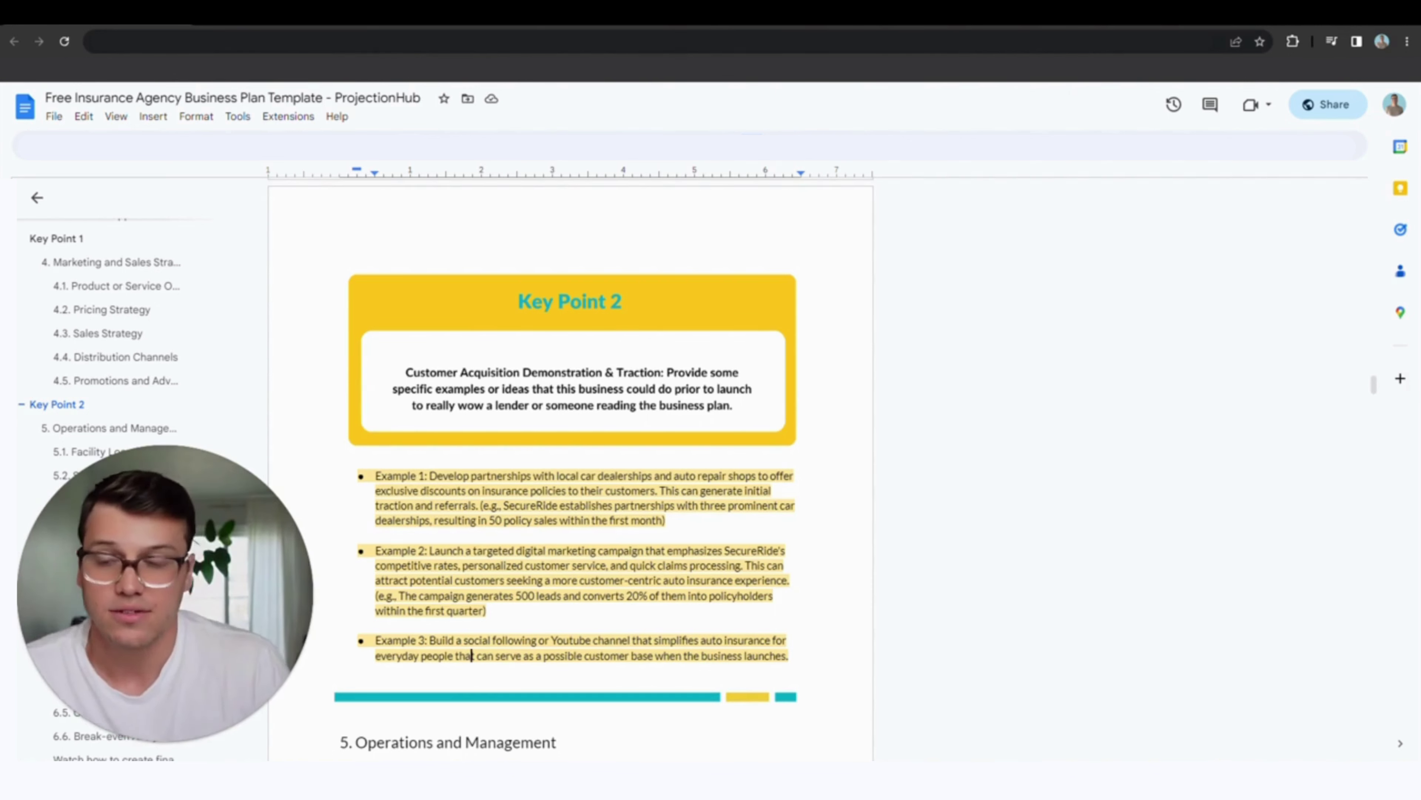
click(431, 641)
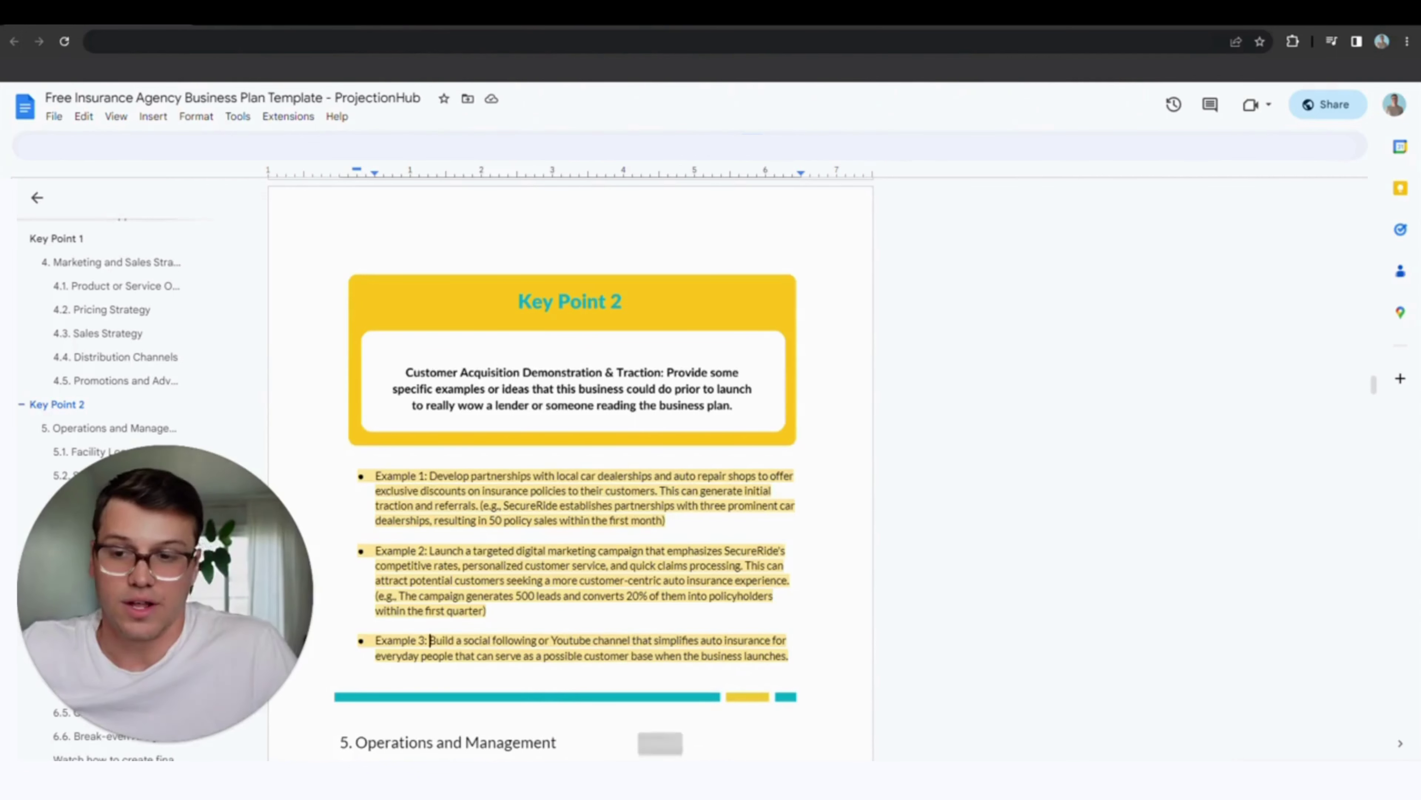
mouse_move(879, 680)
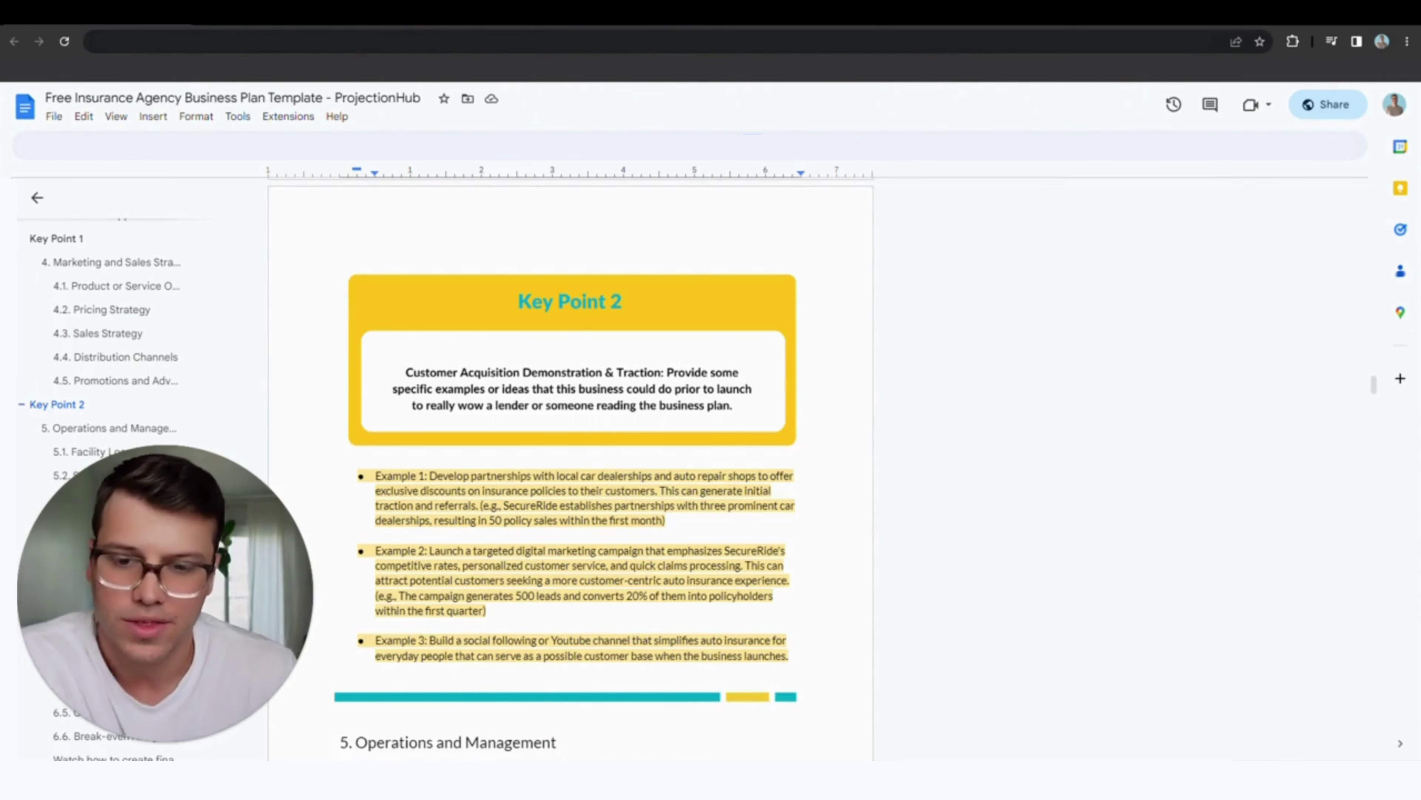
Show Operations and Management sections 5.1–5.3 down to the Key Point 3 industry experience box
scroll(571, 560, down, 1)
scroll(571, 468, down, 8)
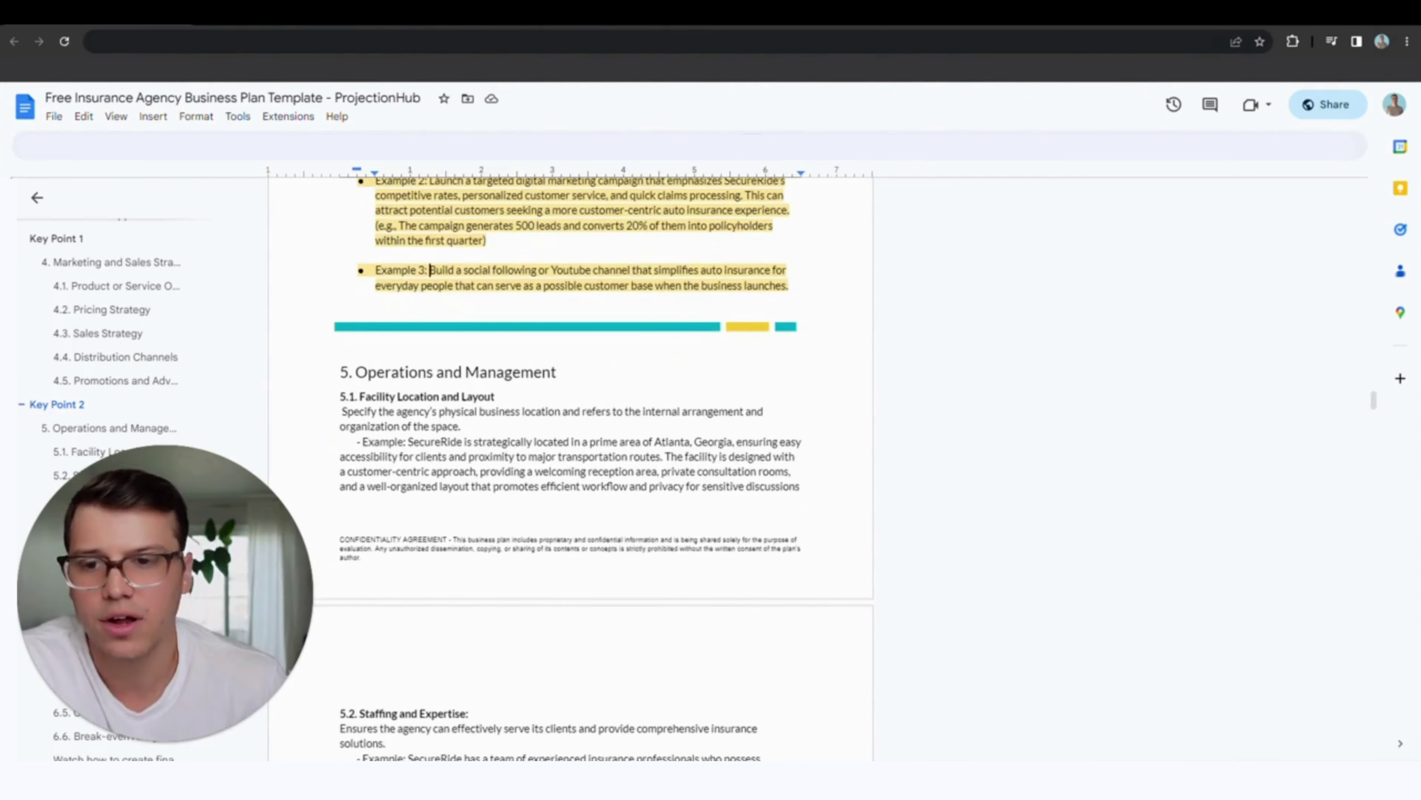
scroll(571, 467, down, 3)
scroll(571, 468, up, 2)
click(470, 339)
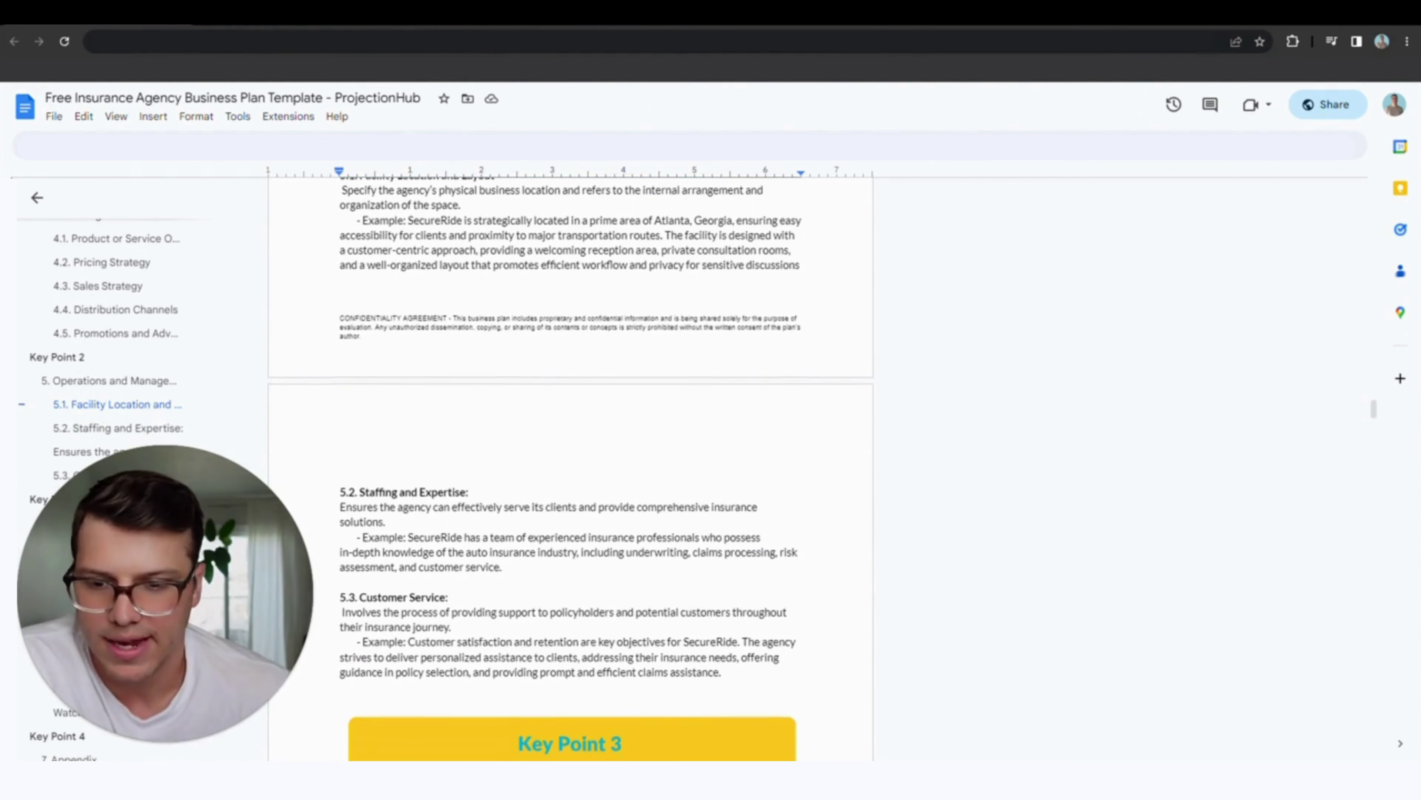
scroll(571, 469, down, 1)
scroll(570, 468, down, 1)
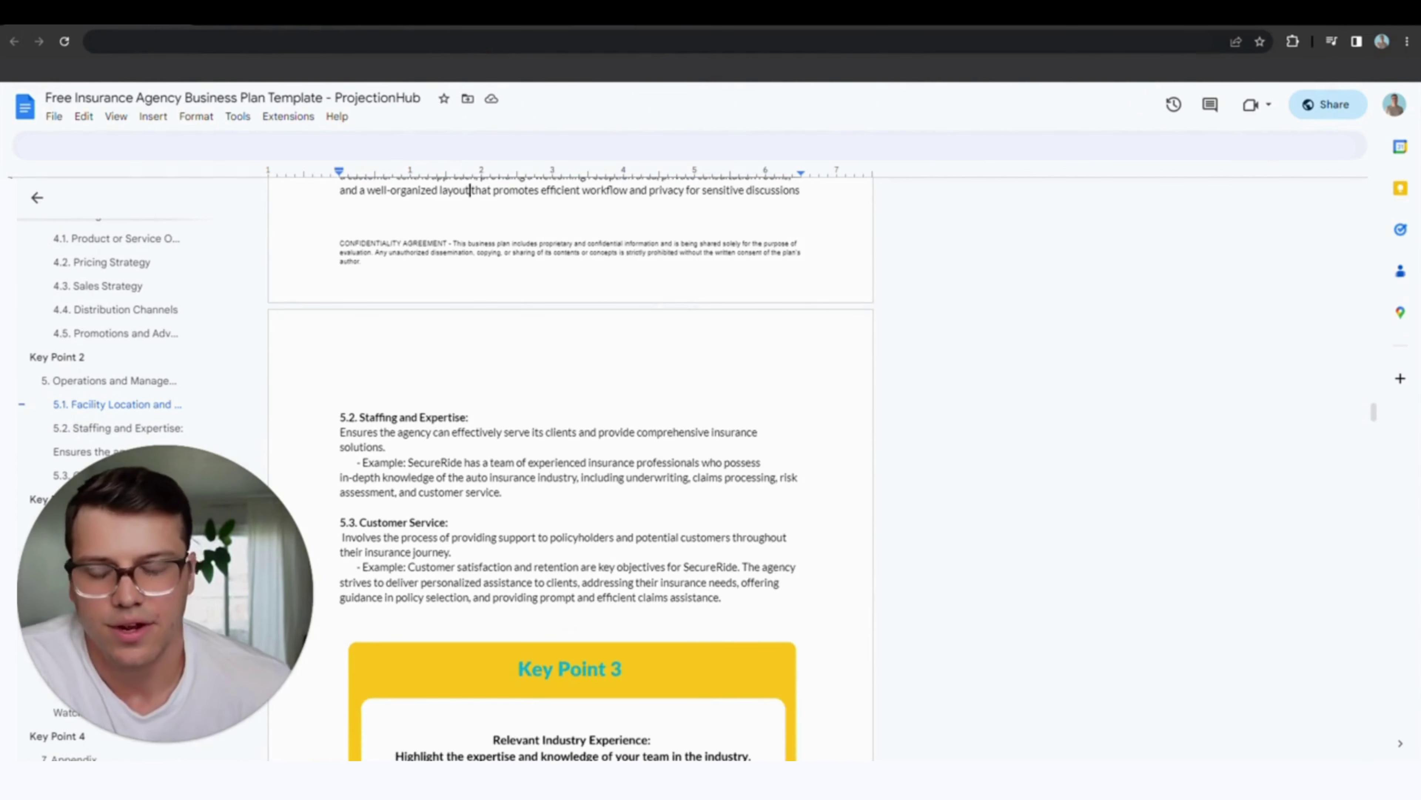
scroll(689, 523, down, 2)
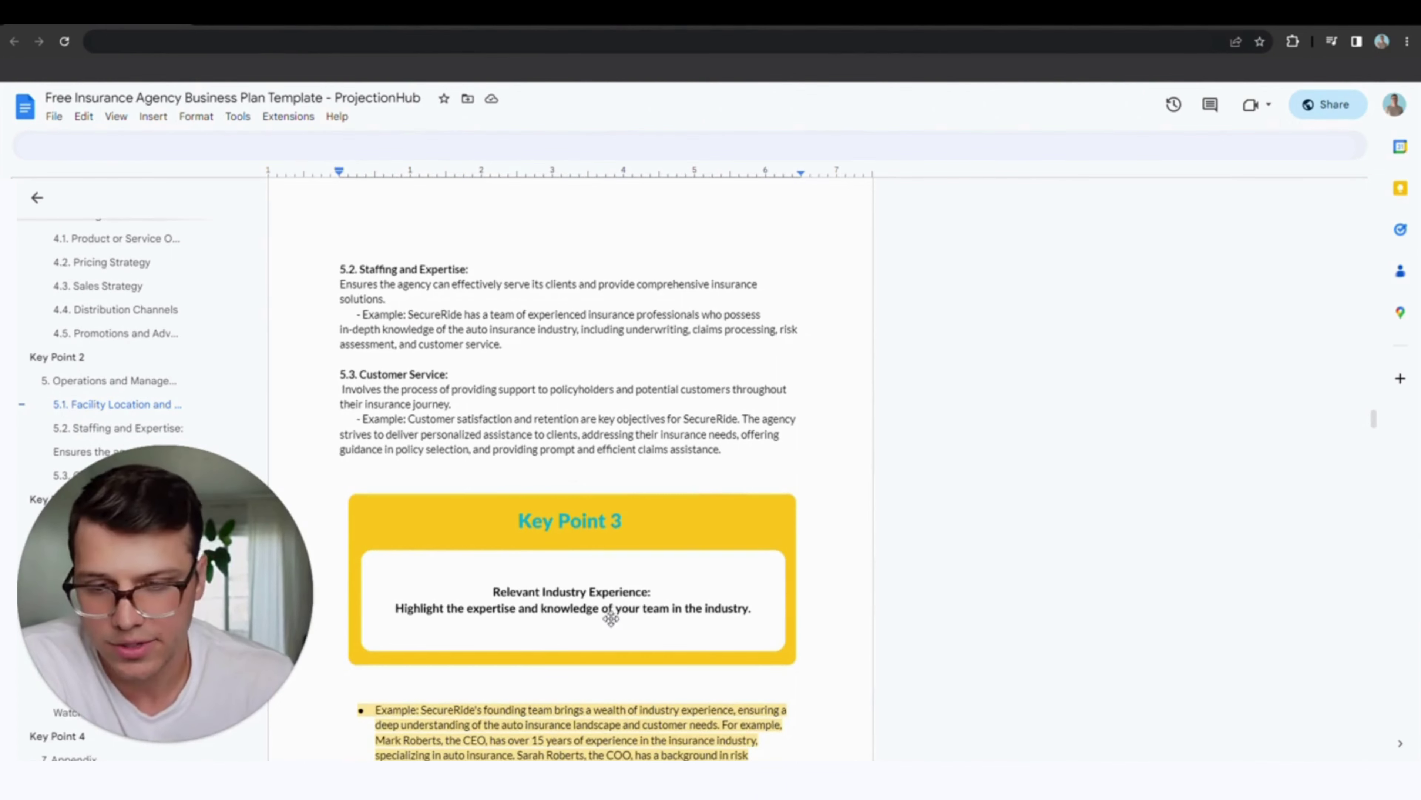
Show 5.4 Technology and Systems and the projection-template discount note above 6. Financial Plan
scroll(600, 604, down, 1)
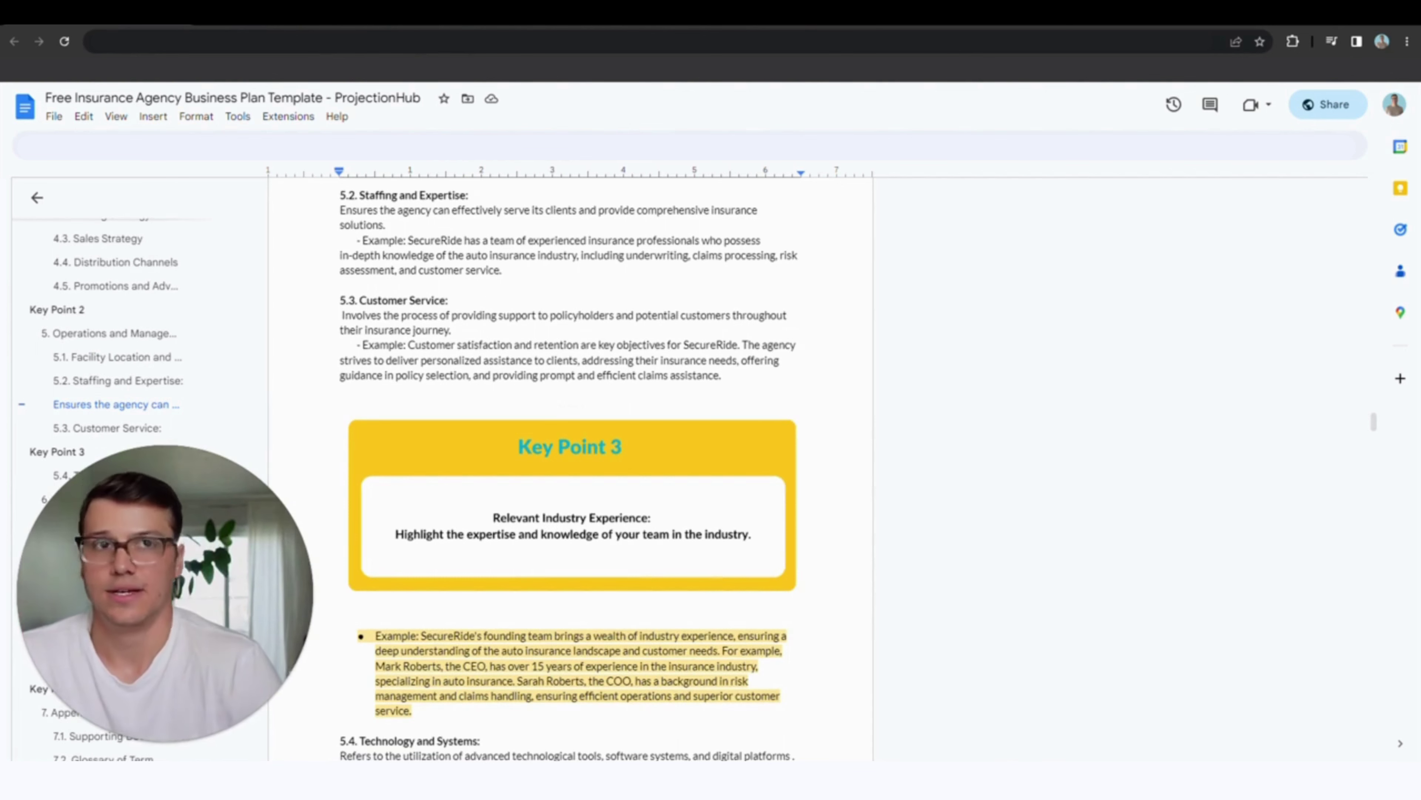
scroll(447, 504, up, 15)
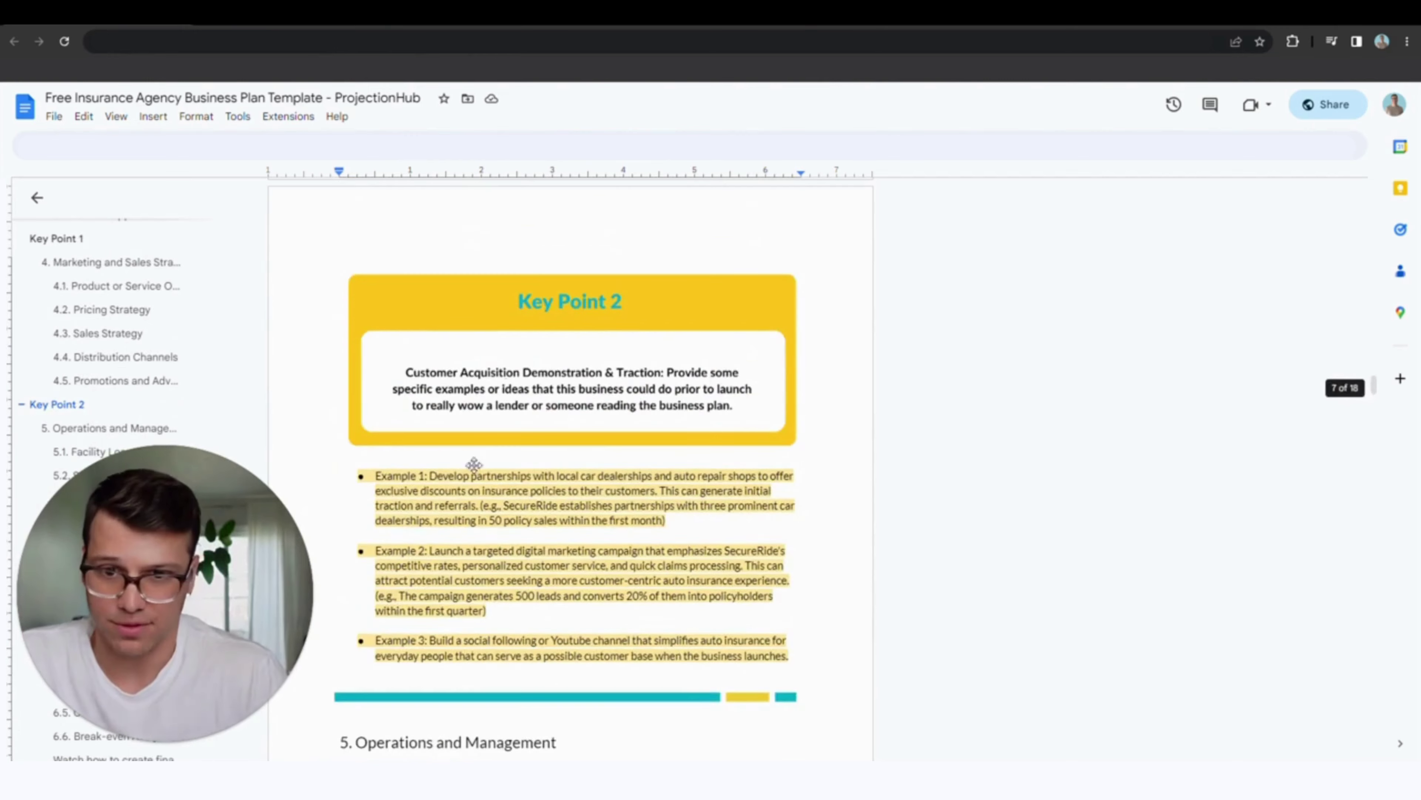
scroll(571, 471, down, 15)
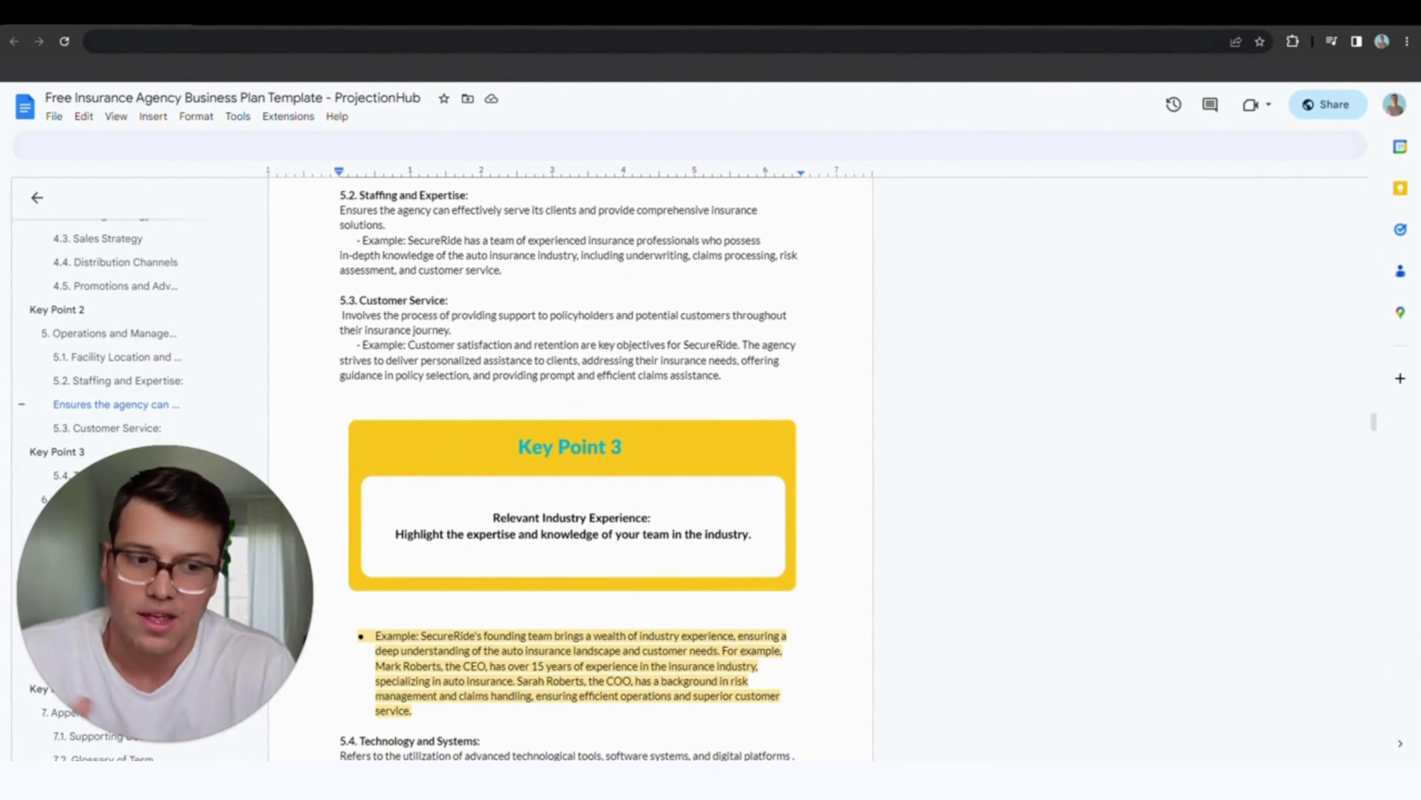
scroll(569, 470, down, 3)
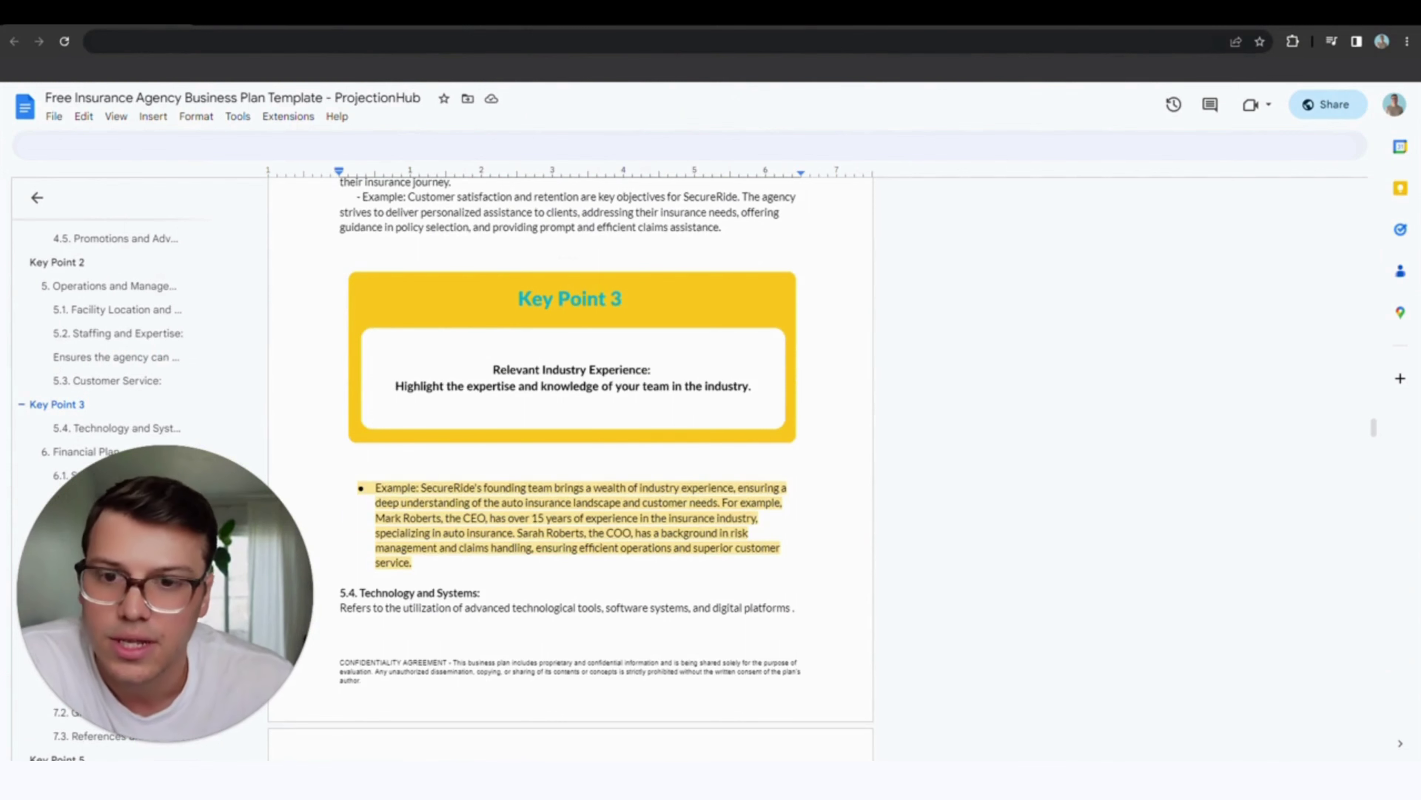
scroll(570, 471, down, 1)
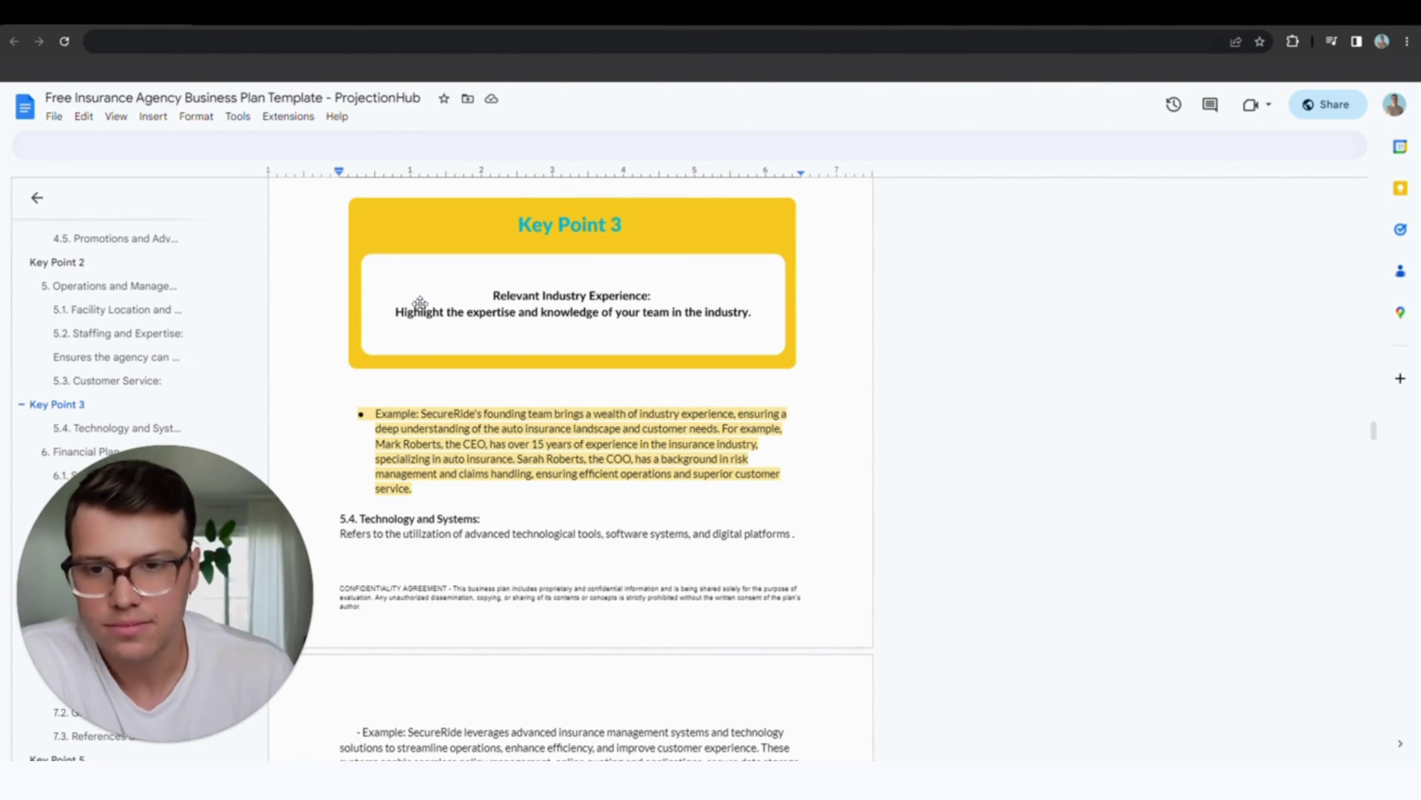
scroll(590, 334, down, 4)
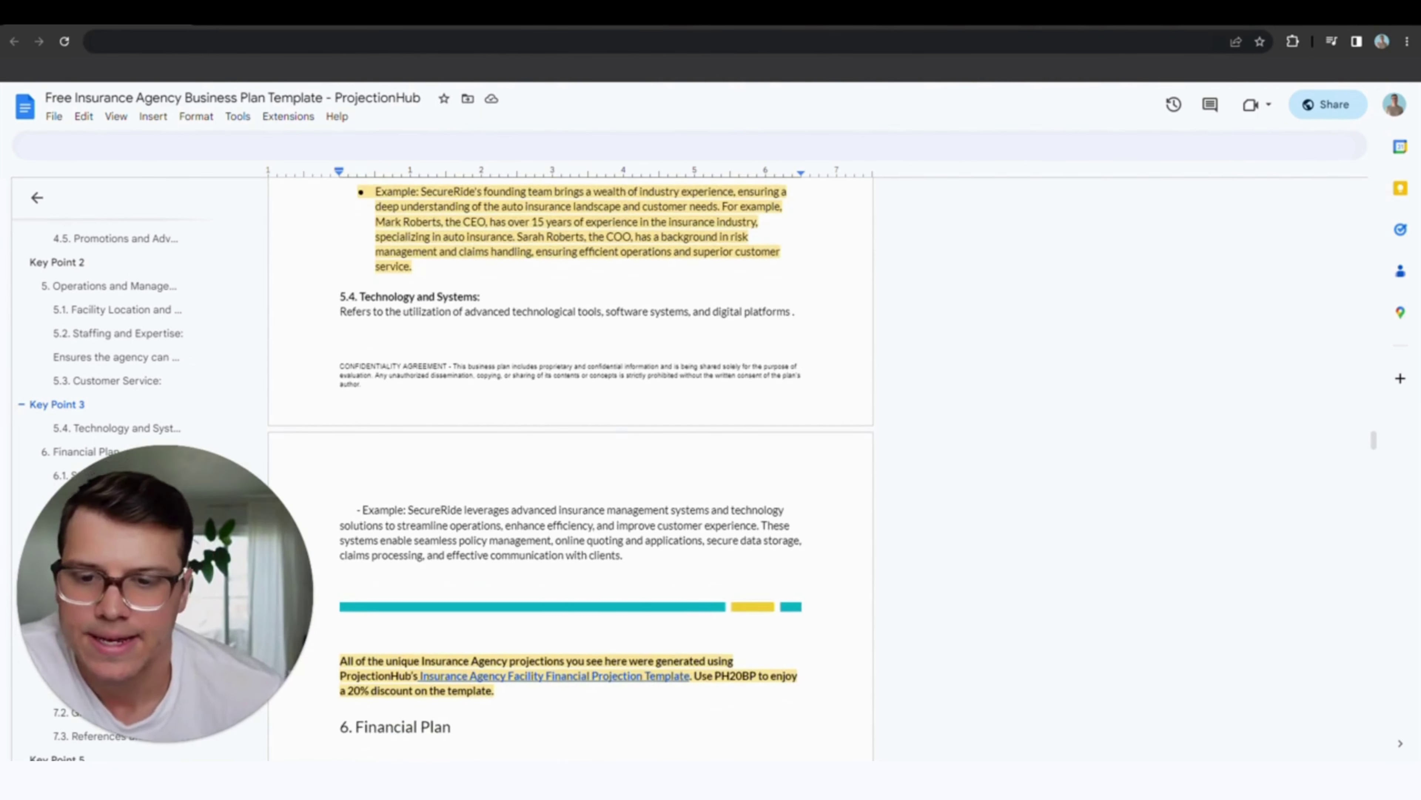
Go to 6.1 Startup Costs and bring its Use of Start-Up Funds pie chart and funding table into view
scroll(571, 469, down, 9)
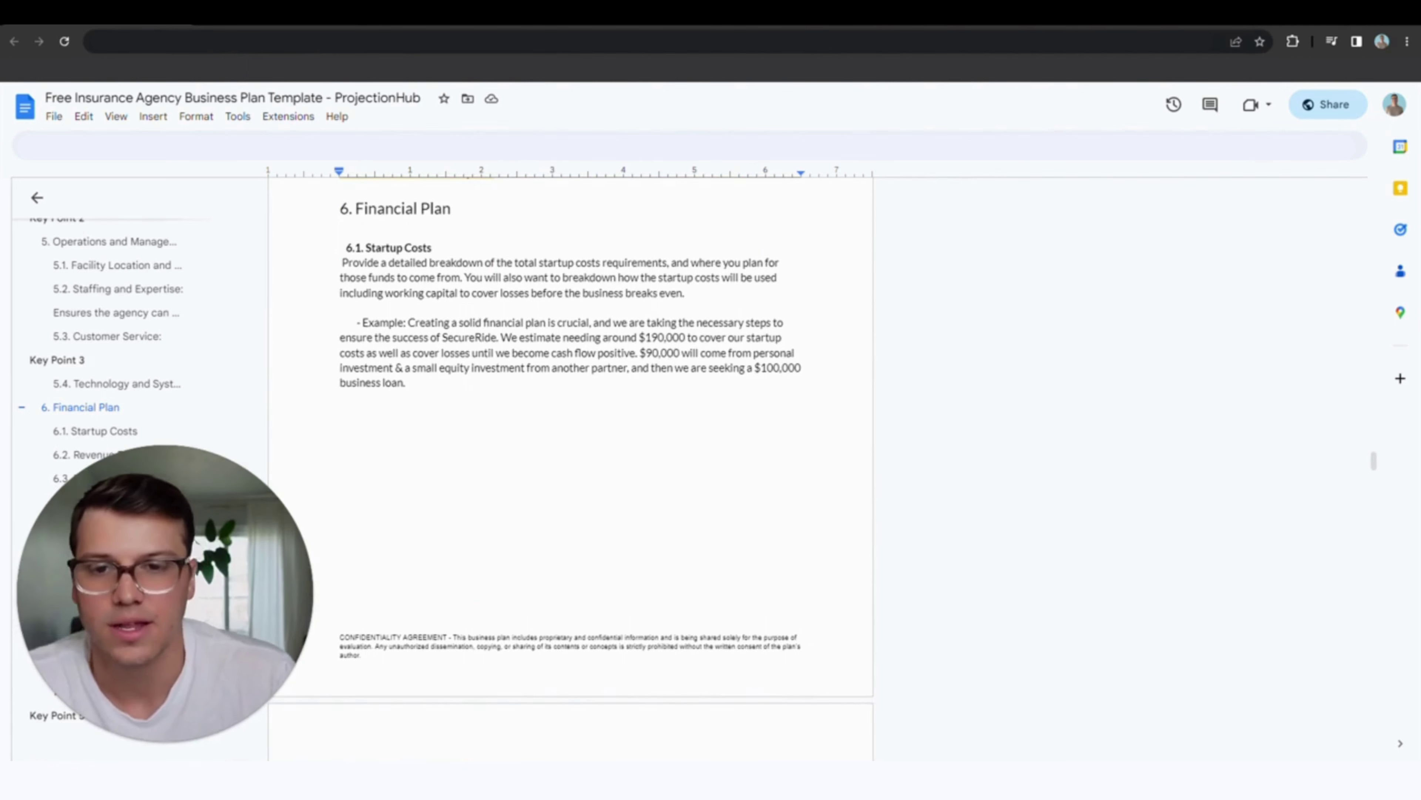
click(533, 277)
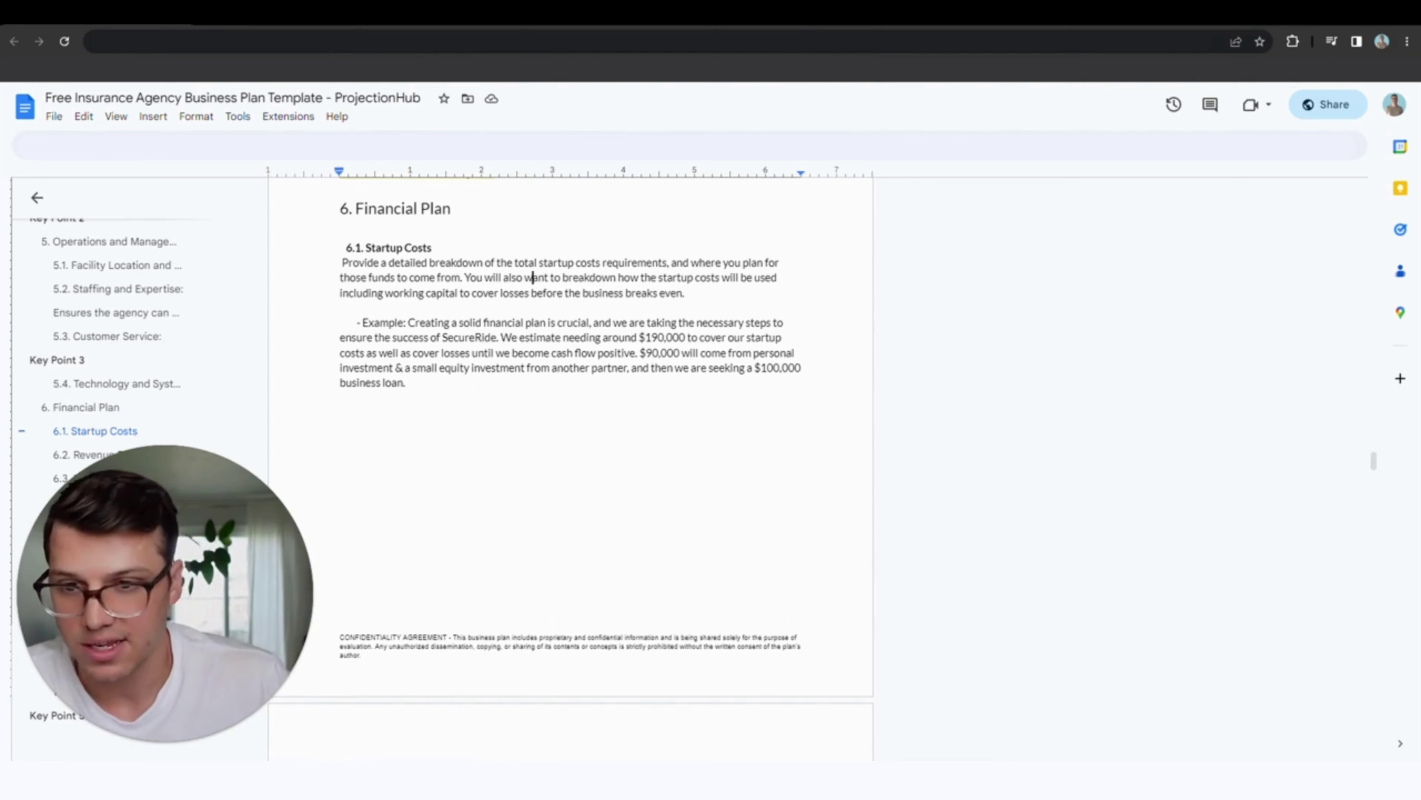
scroll(571, 465, down, 3)
Scroll down through the financial plan until the 6.3 Operating Expenses table is on screen
scroll(715, 413, down, 5)
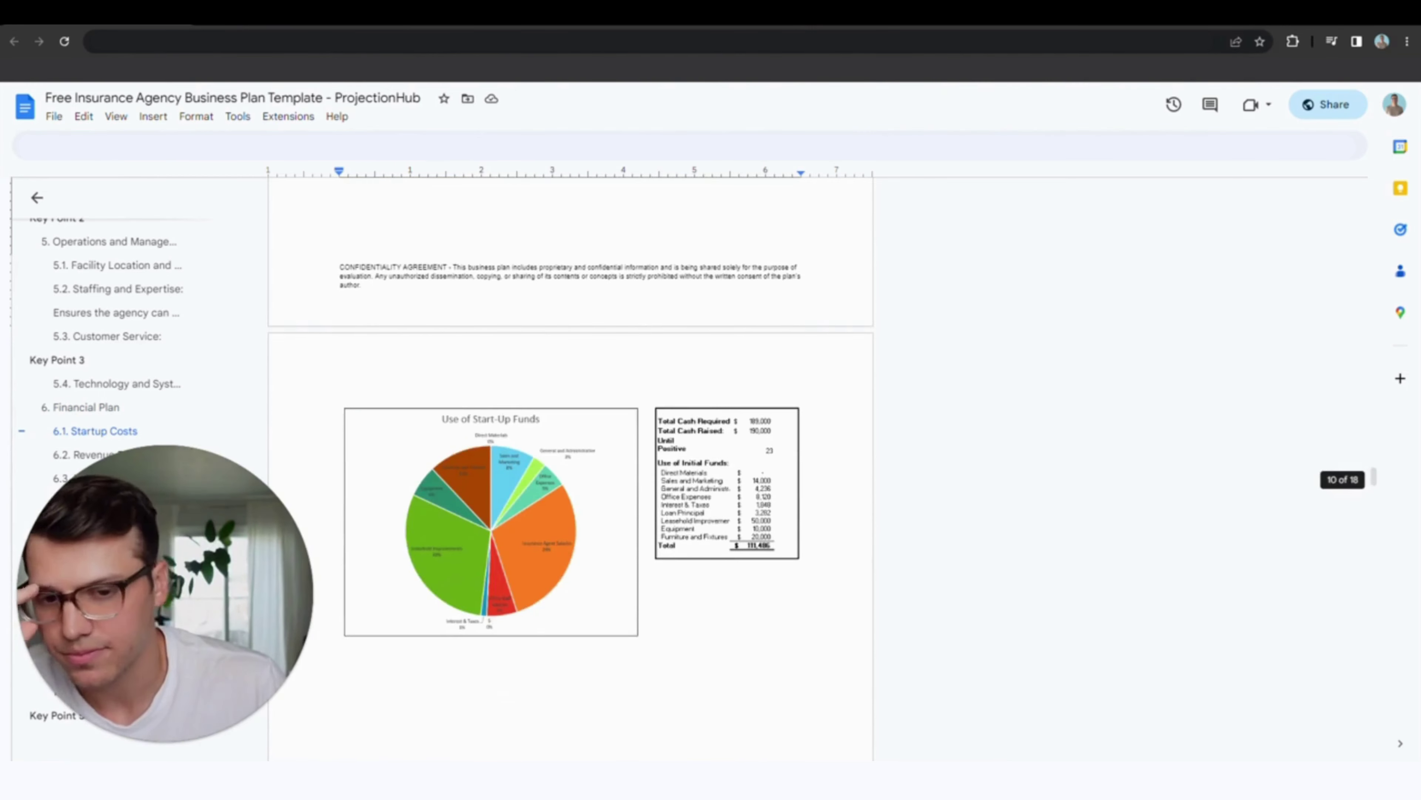
scroll(727, 466, down, 5)
scroll(690, 348, down, 9)
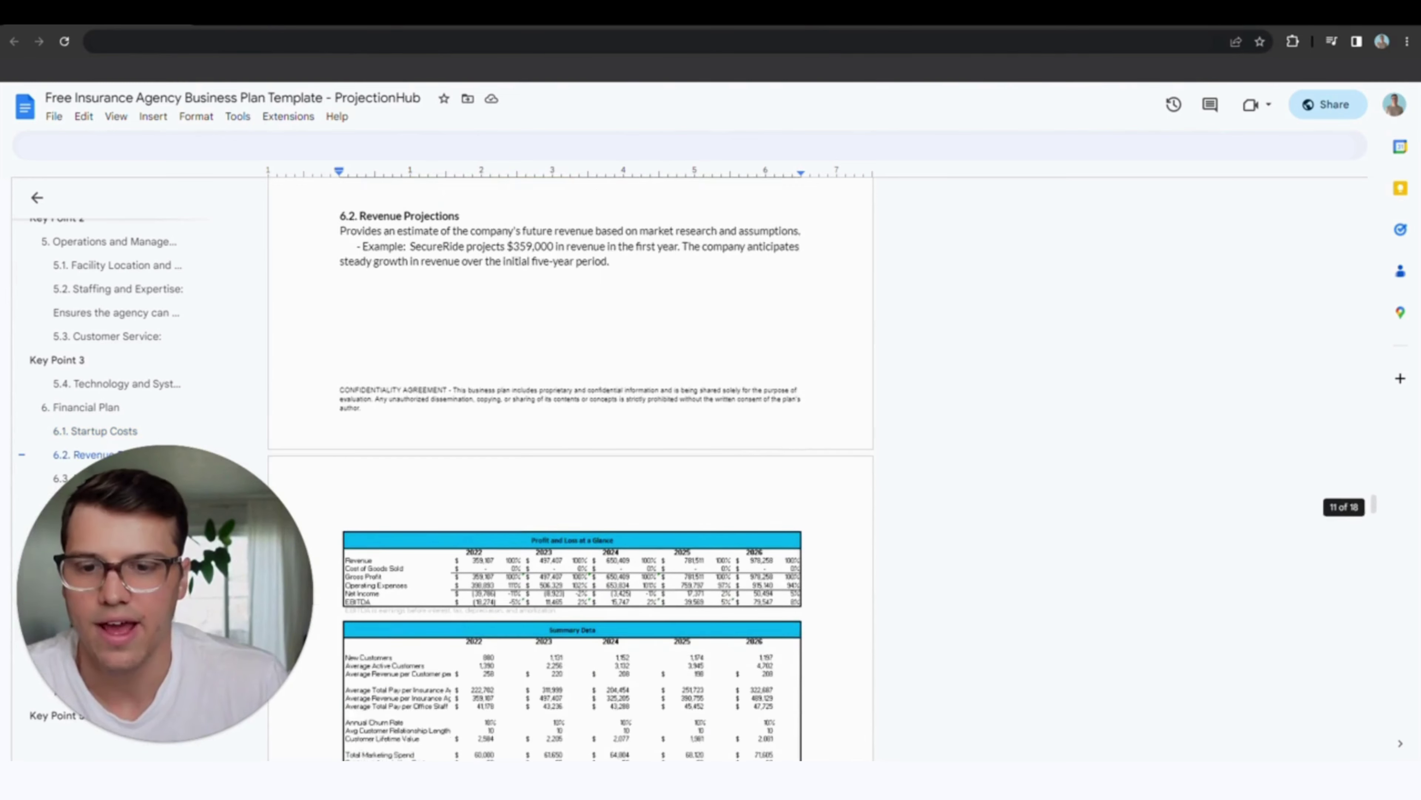
scroll(555, 504, down, 2)
scroll(533, 512, up, 2)
scroll(521, 515, down, 2)
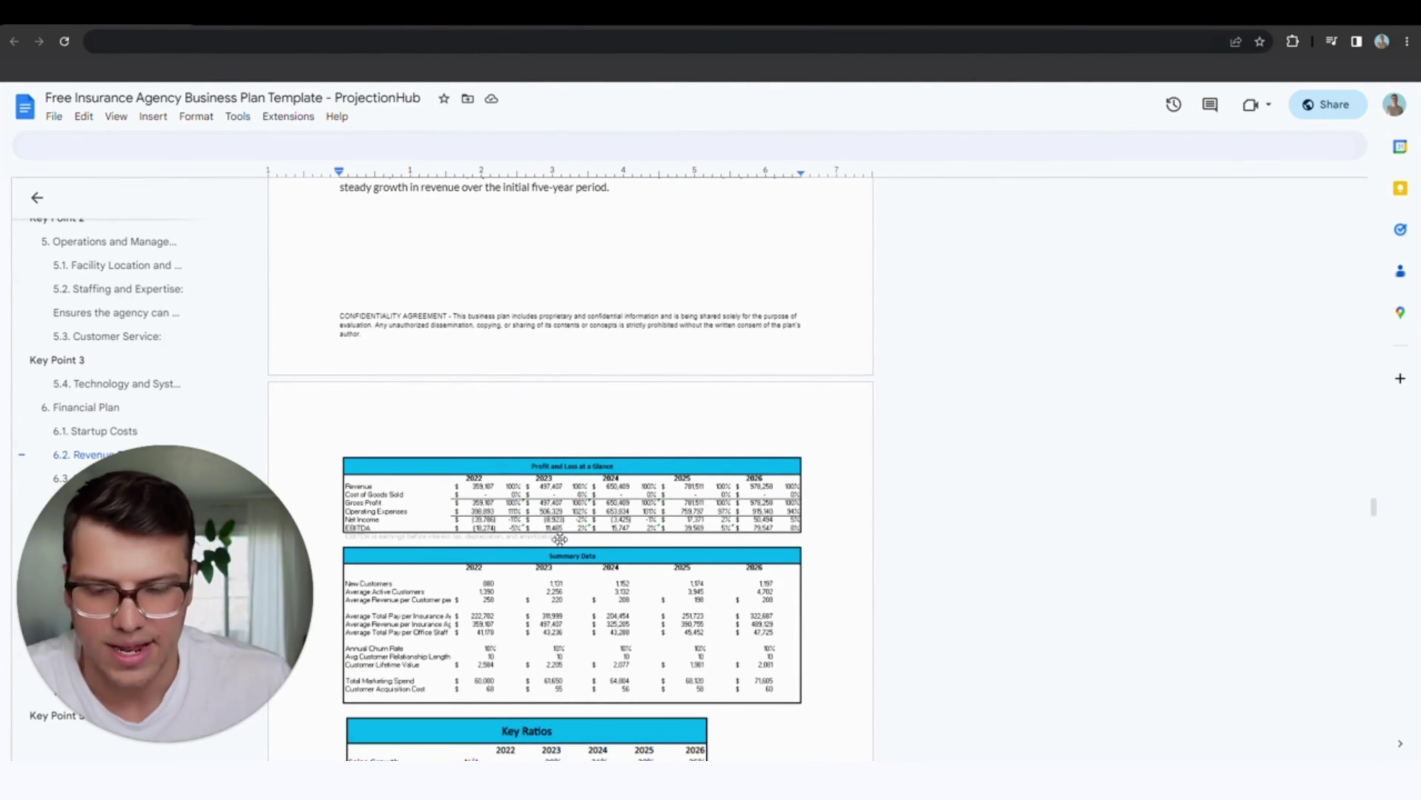
scroll(577, 521, down, 4)
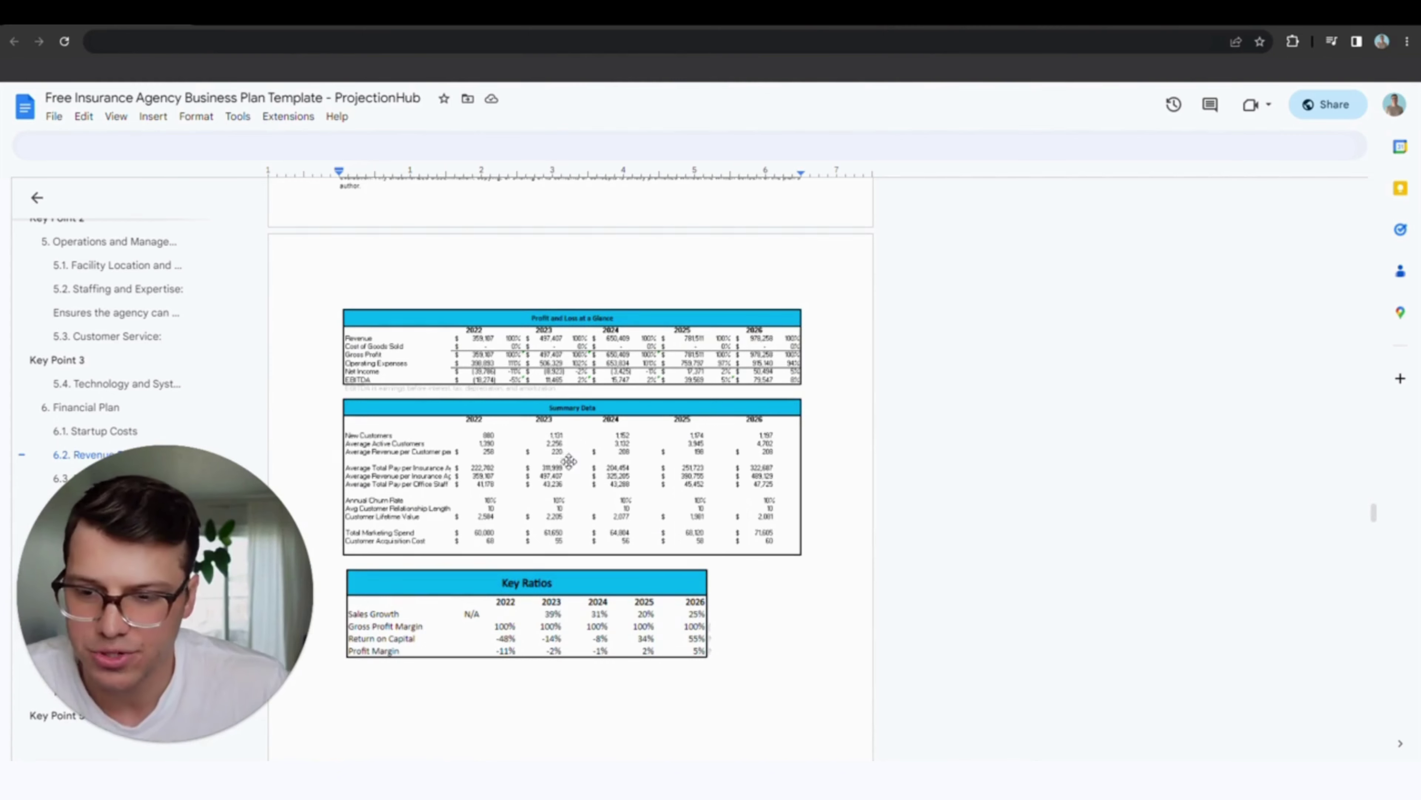
scroll(582, 464, down, 2)
scroll(616, 479, down, 2)
scroll(538, 464, down, 5)
scroll(593, 479, down, 8)
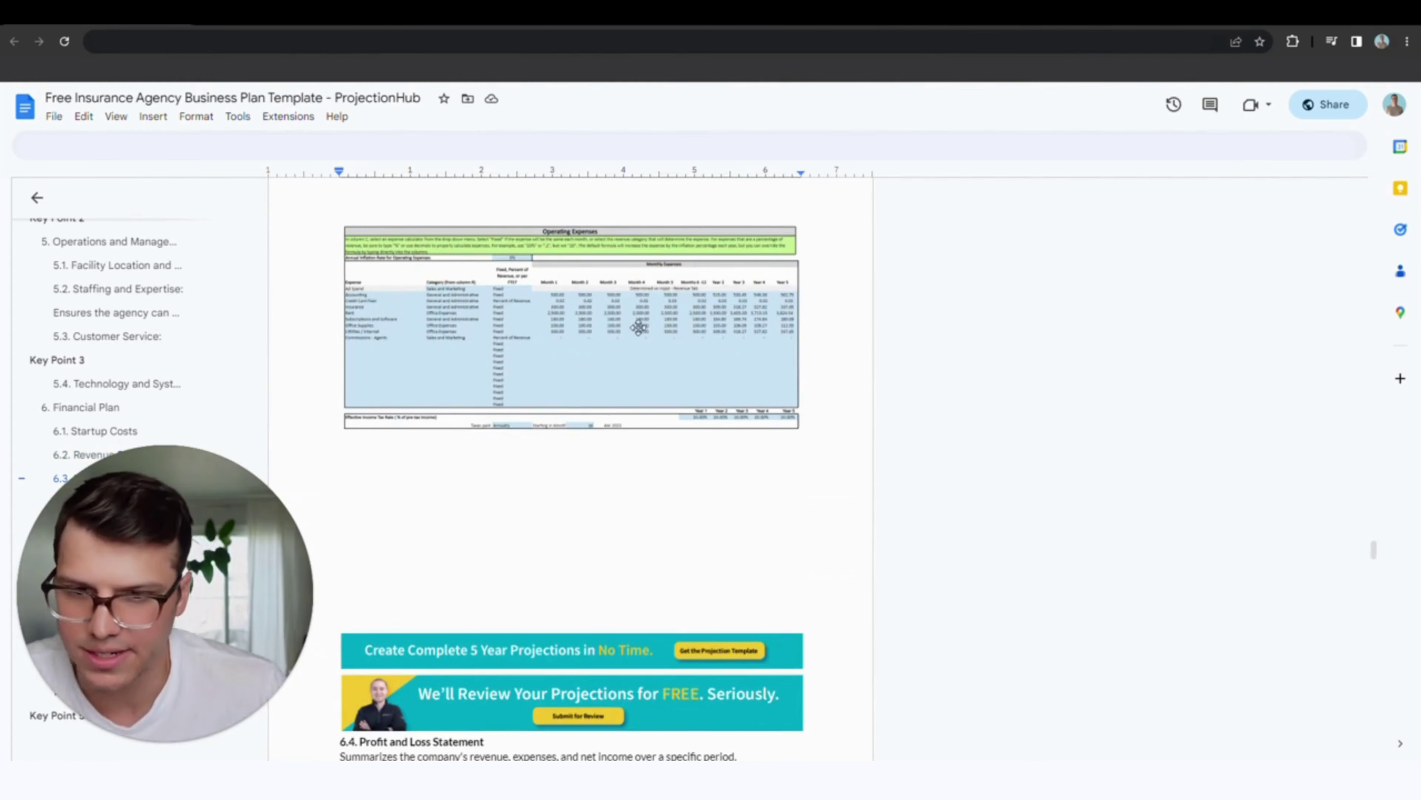
Scroll through the Income Statement, Cash Flow table and charts, then back up to 6.6 Break-even Analysis
scroll(642, 319, down, 10)
scroll(675, 466, down, 1)
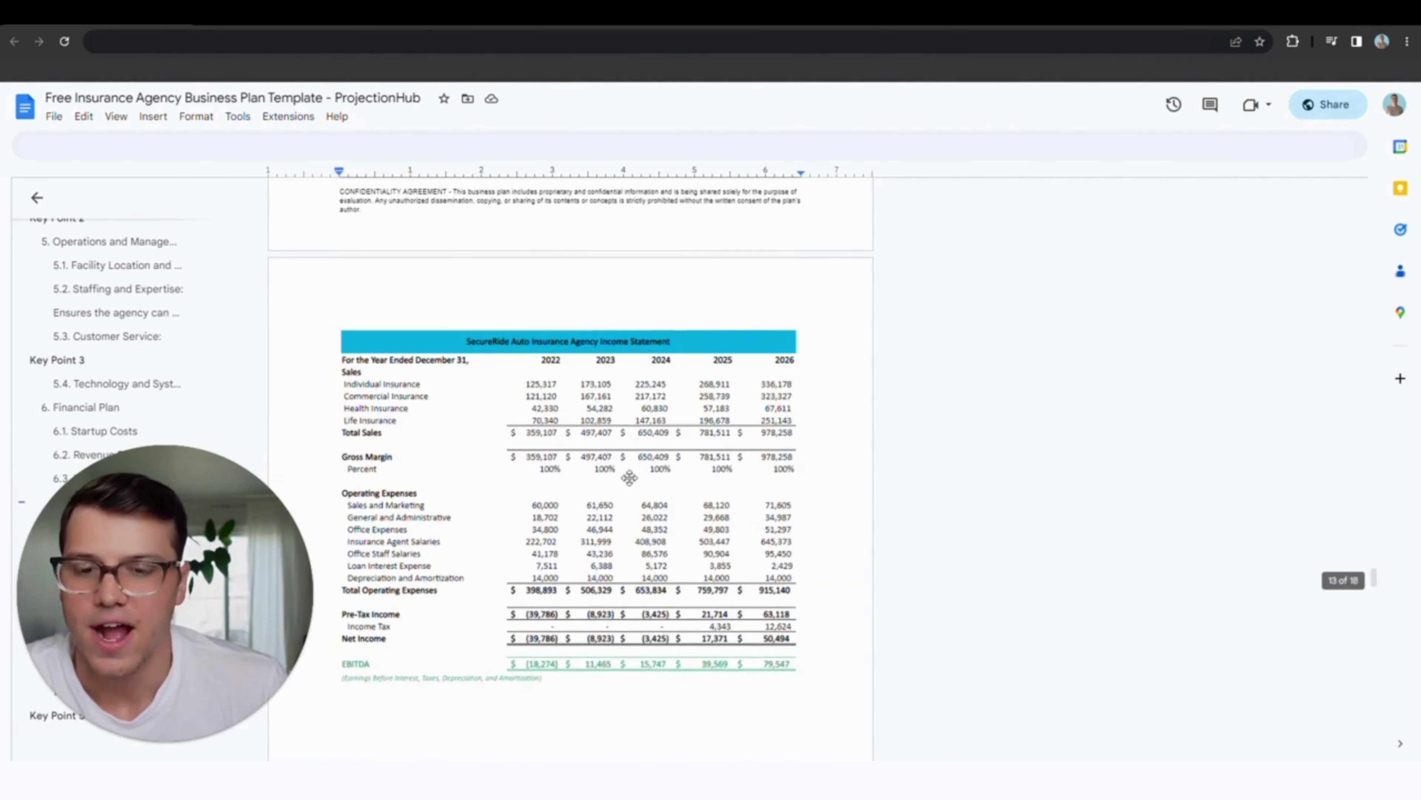
scroll(624, 494, down, 1)
scroll(623, 495, down, 10)
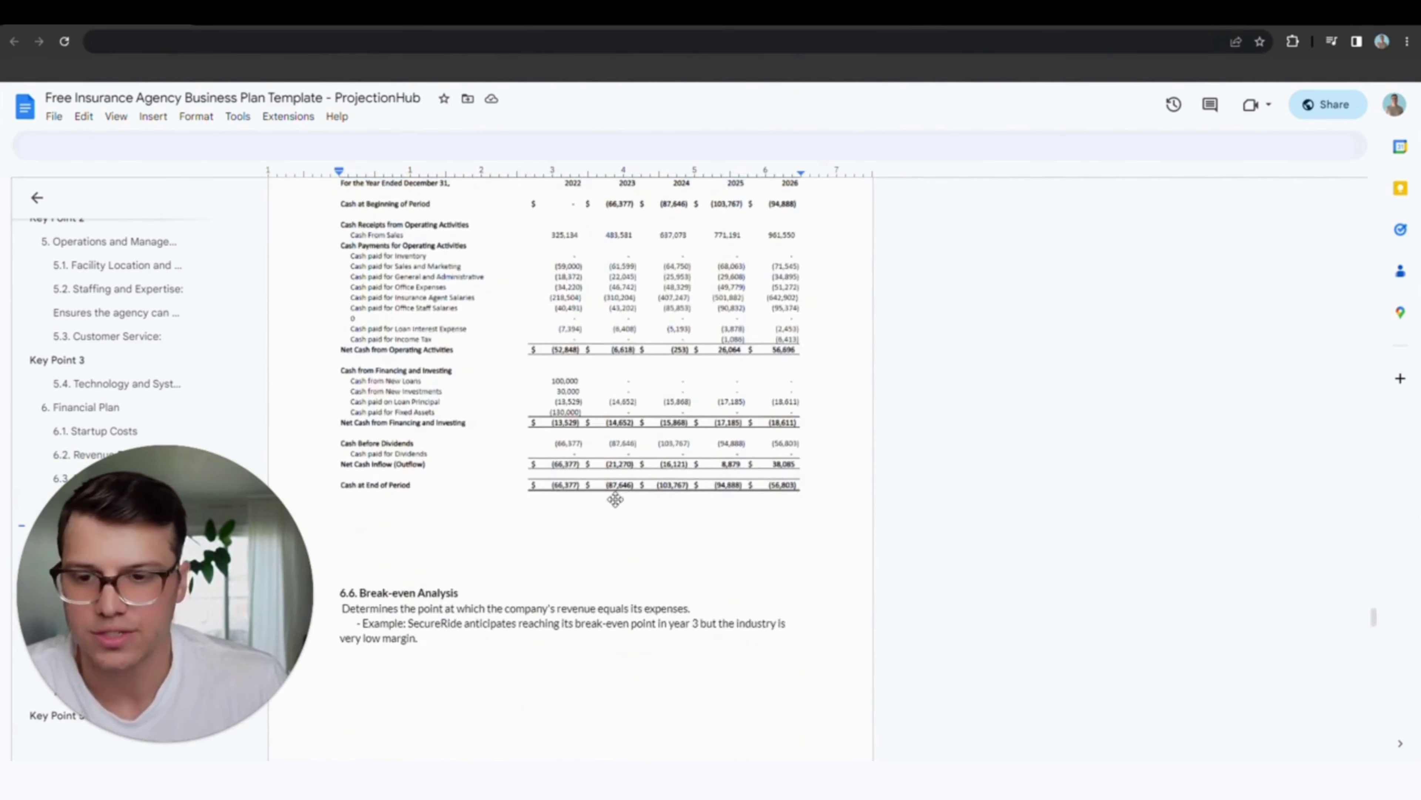
scroll(609, 494, down, 1)
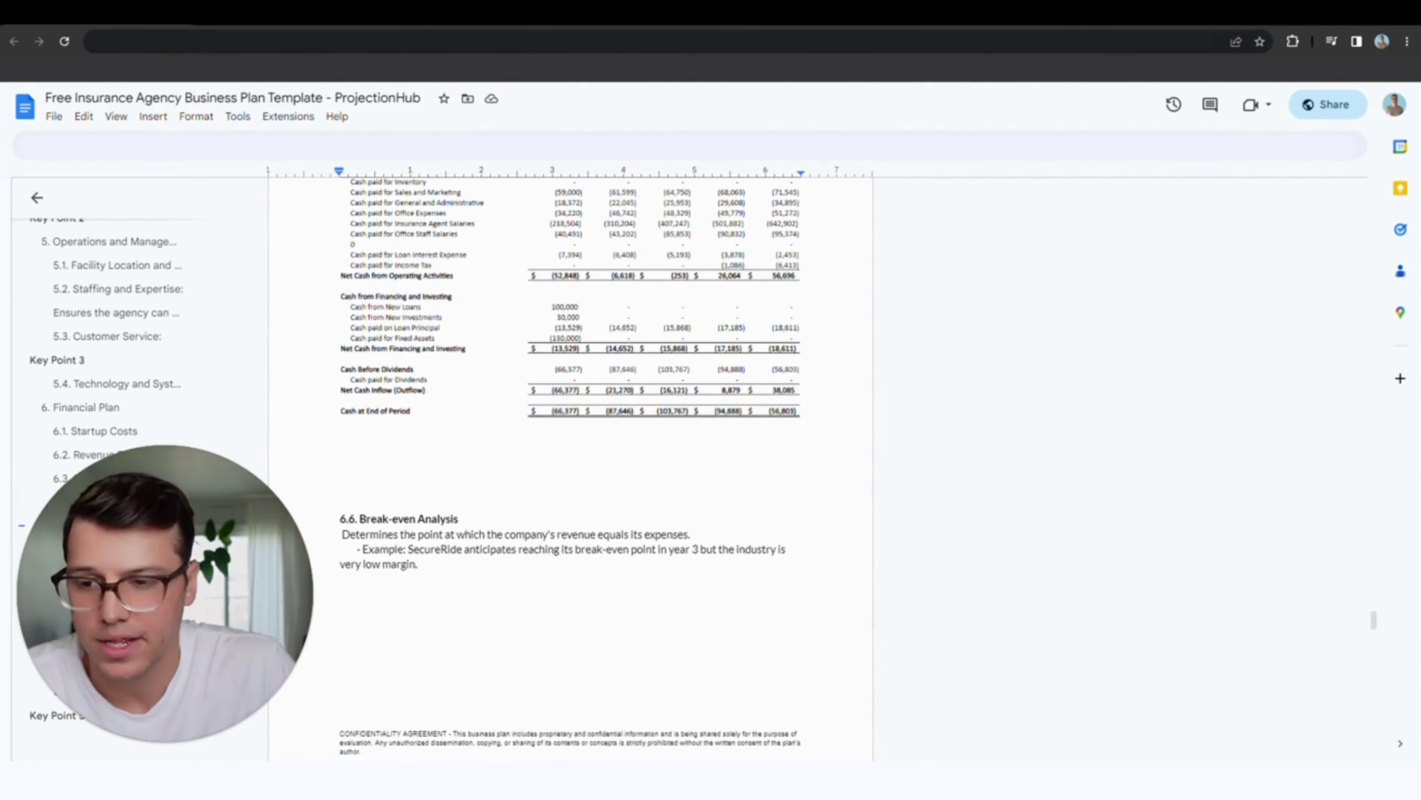
scroll(654, 508, down, 8)
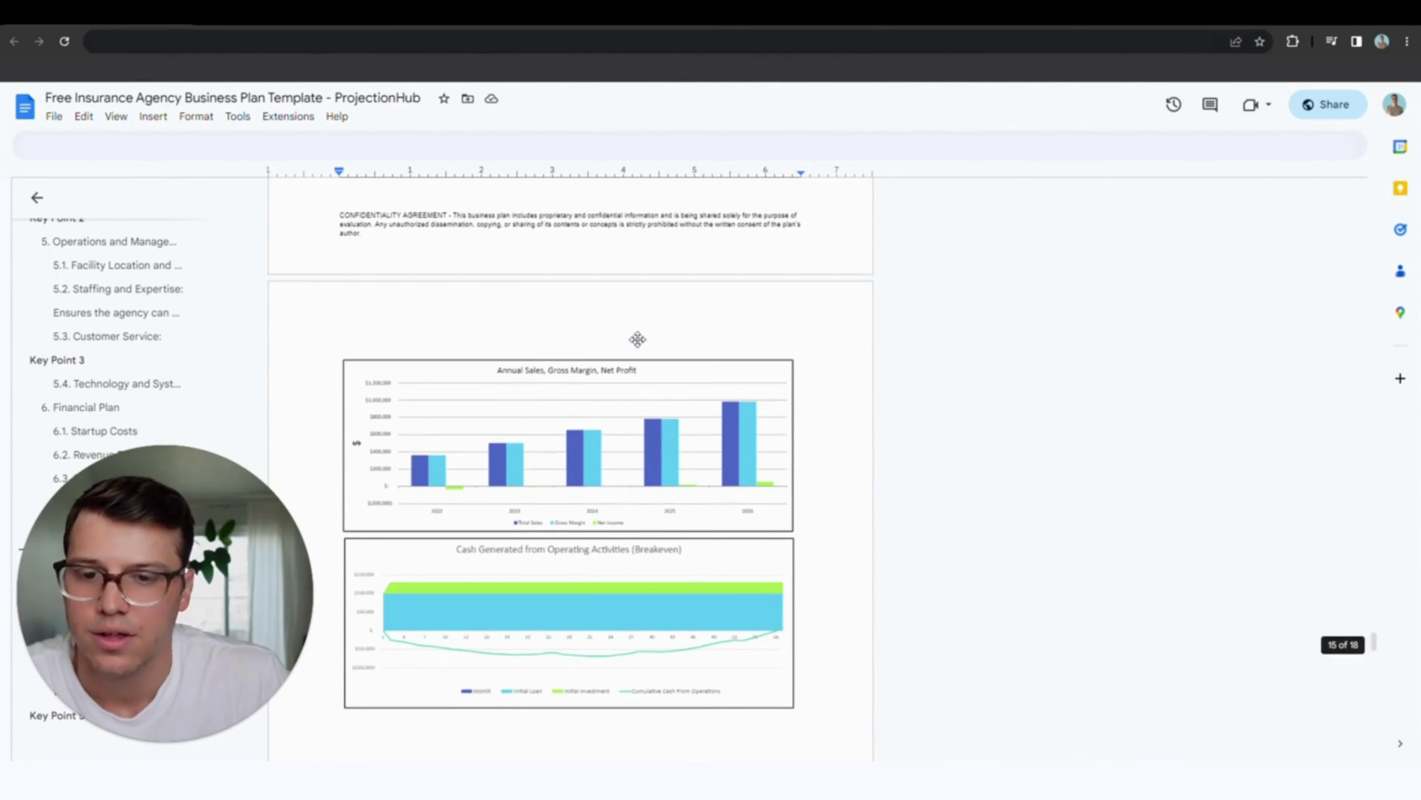
scroll(631, 489, down, 1)
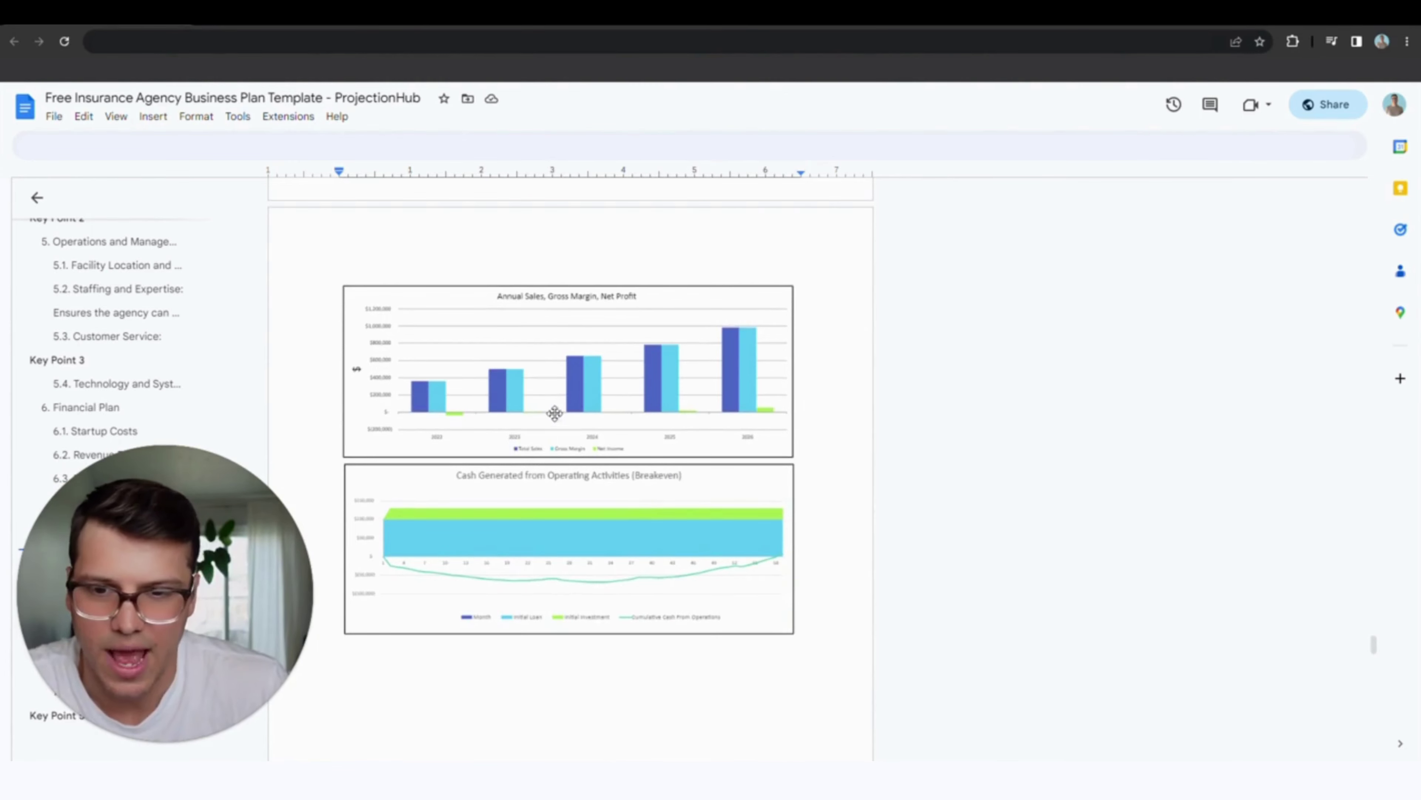
scroll(669, 438, down, 10)
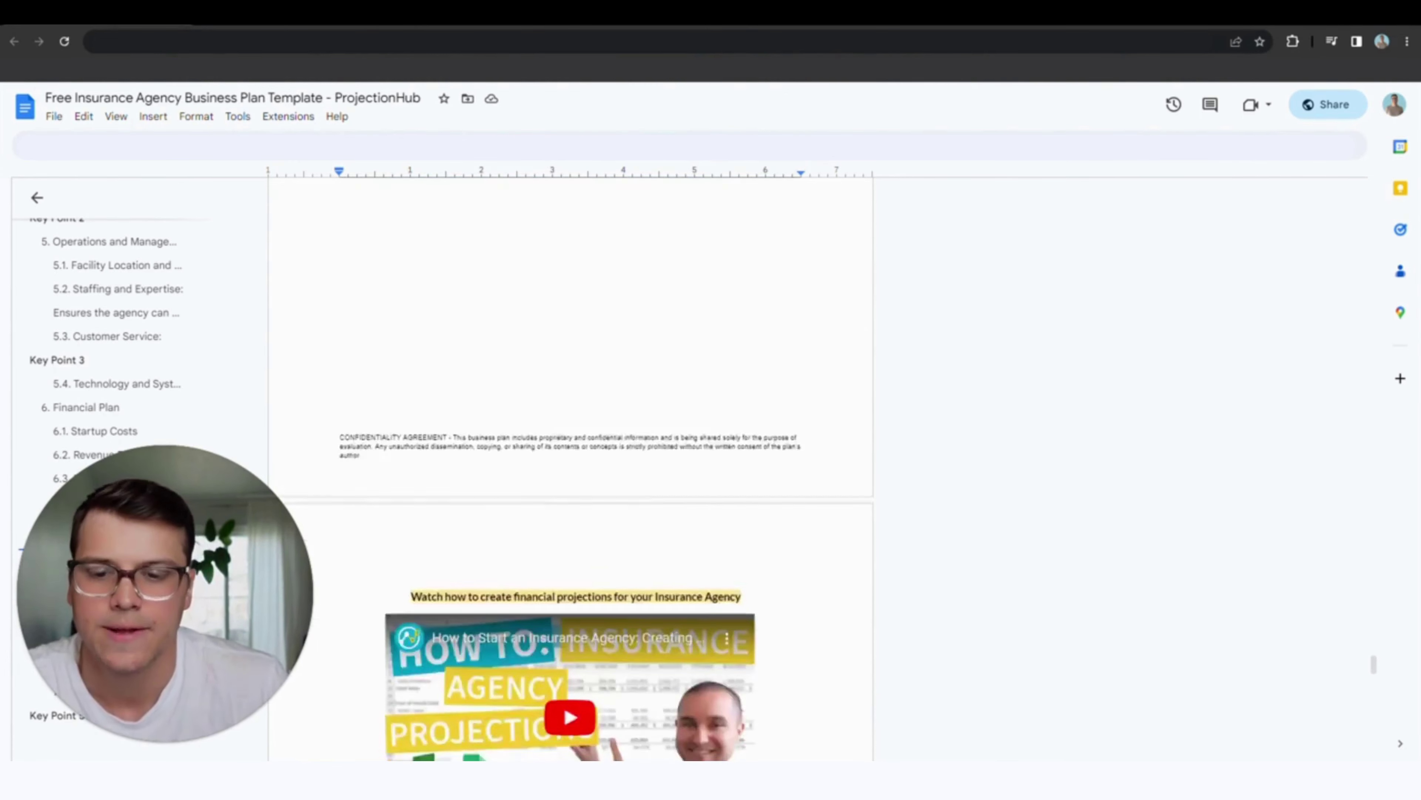
scroll(571, 470, up, 15)
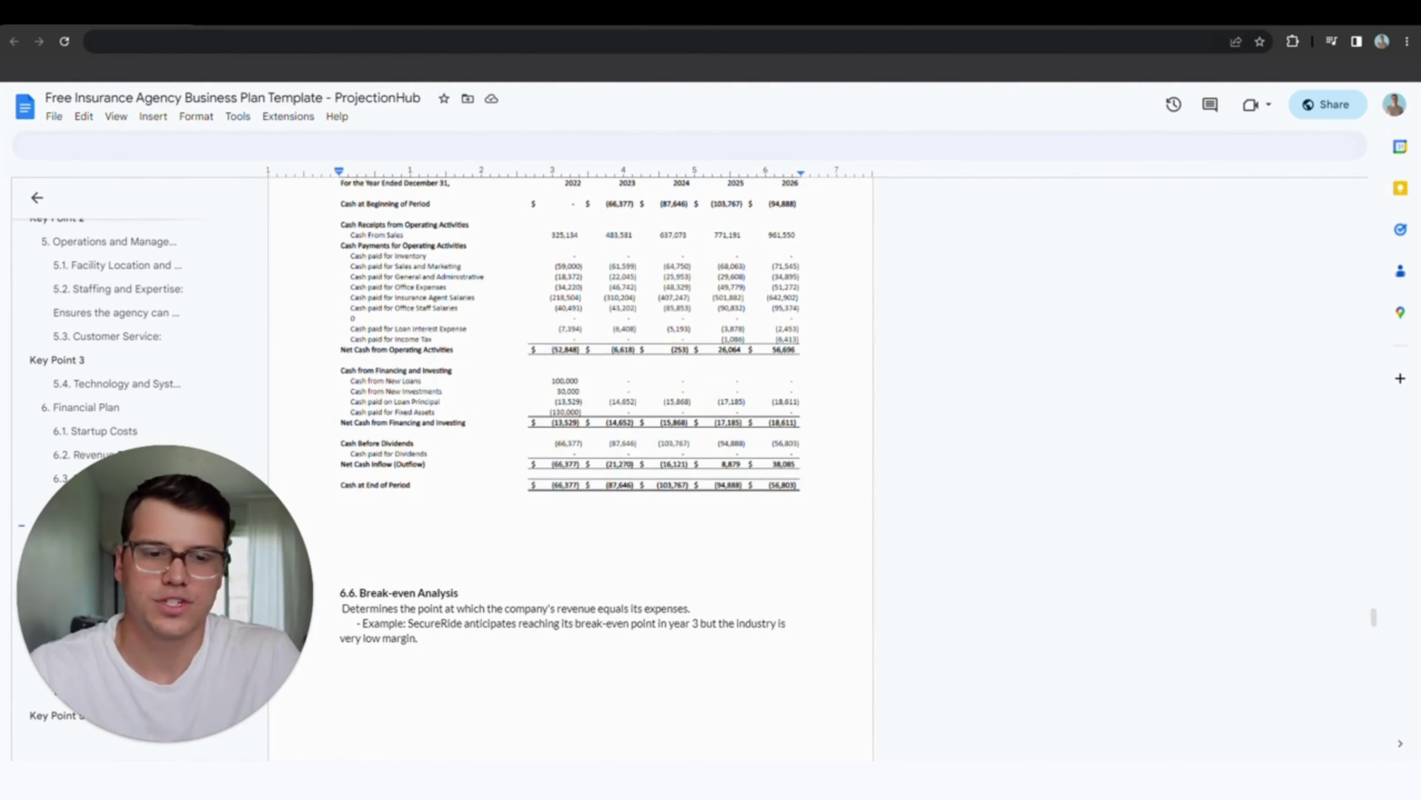
Maximize the Insurance Agency Financial Projection workbook and open its Input - Assumptions sheet
click(1055, 708)
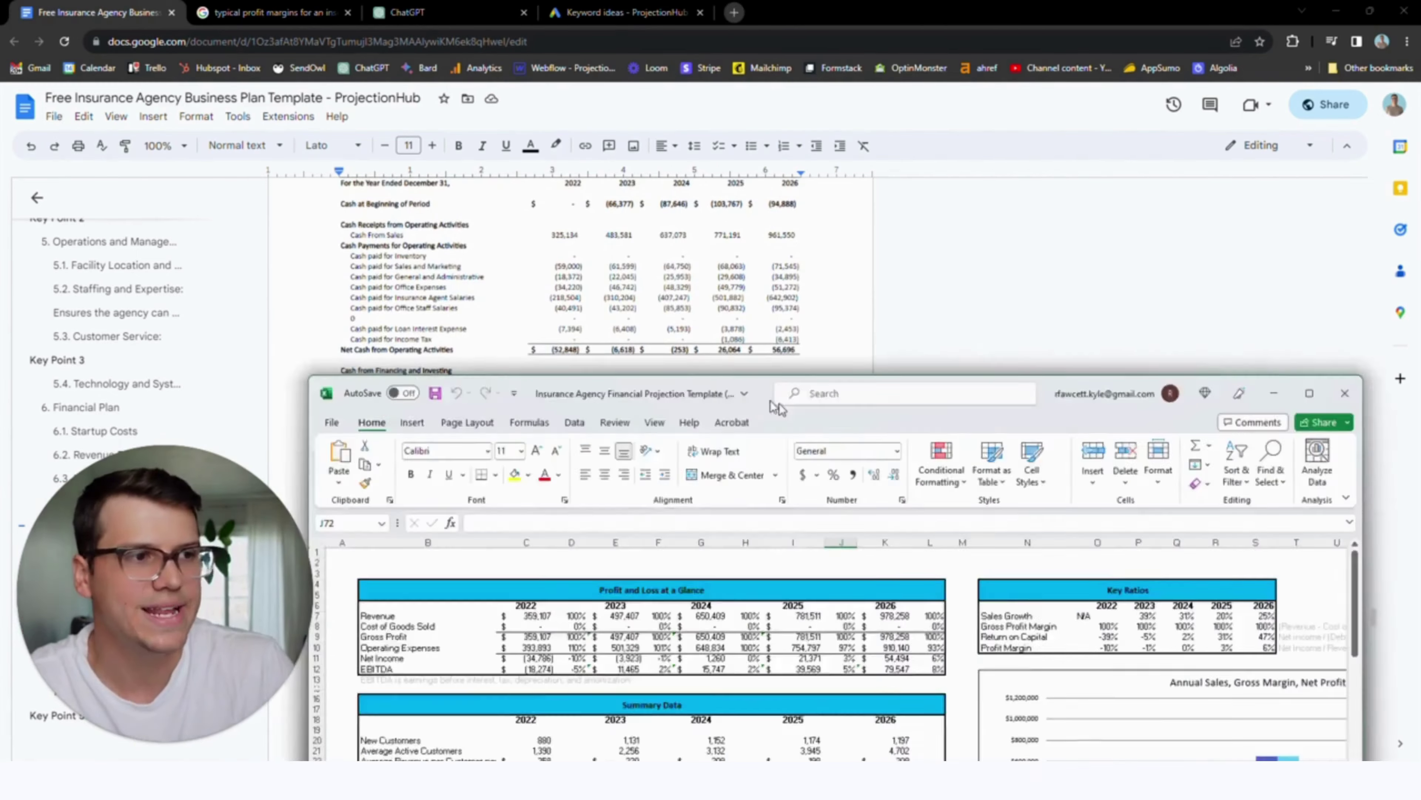
double_click(775, 404)
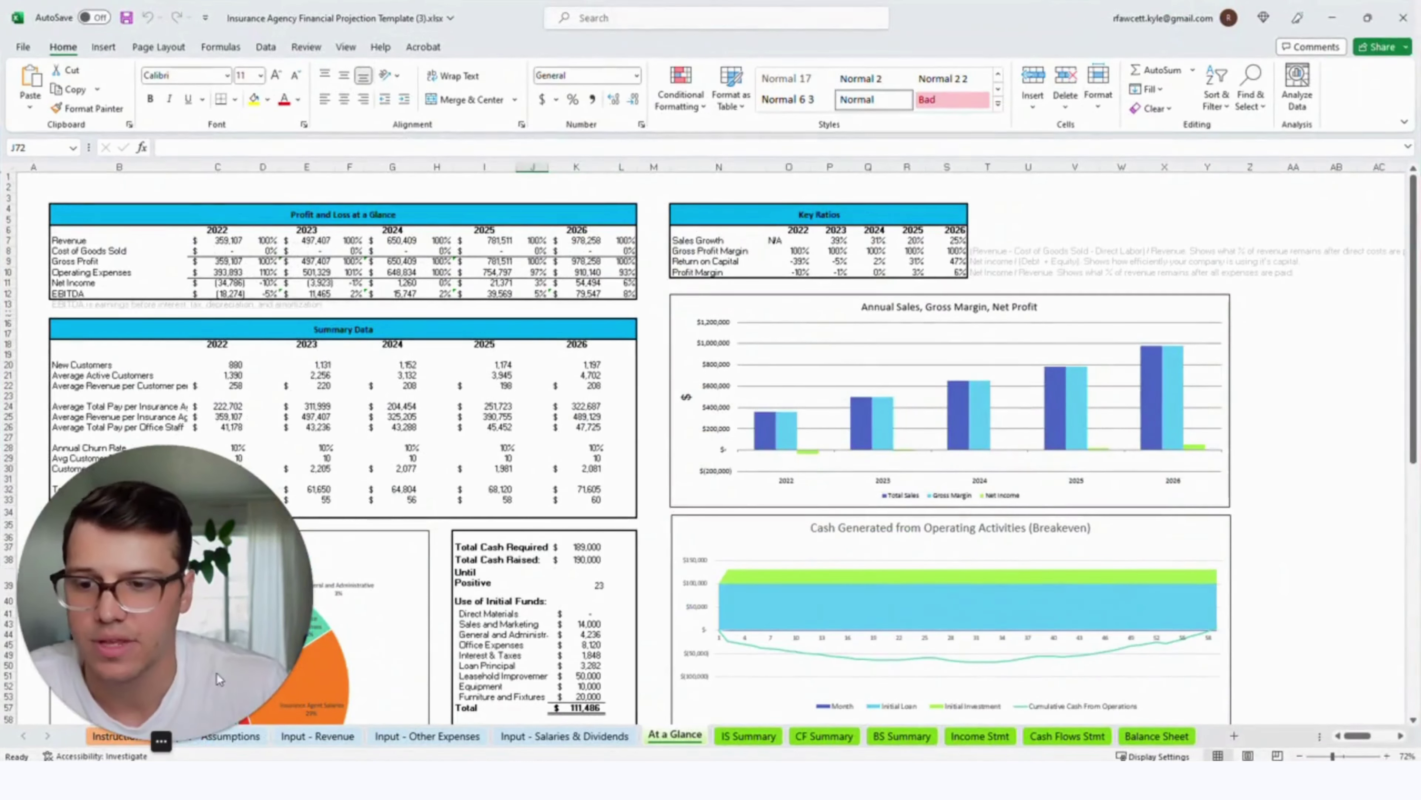
drag(210, 664, 192, 226)
click(126, 737)
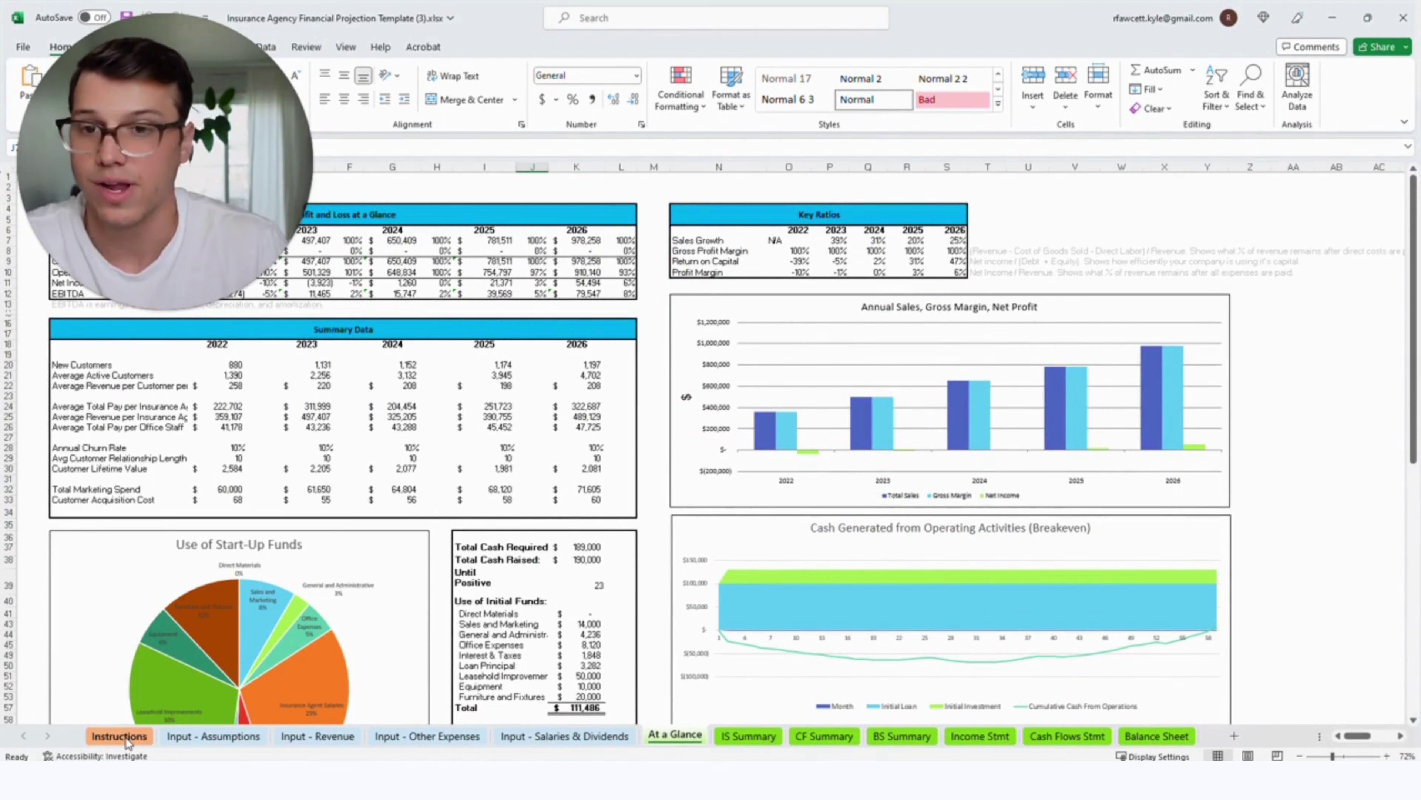
click(213, 735)
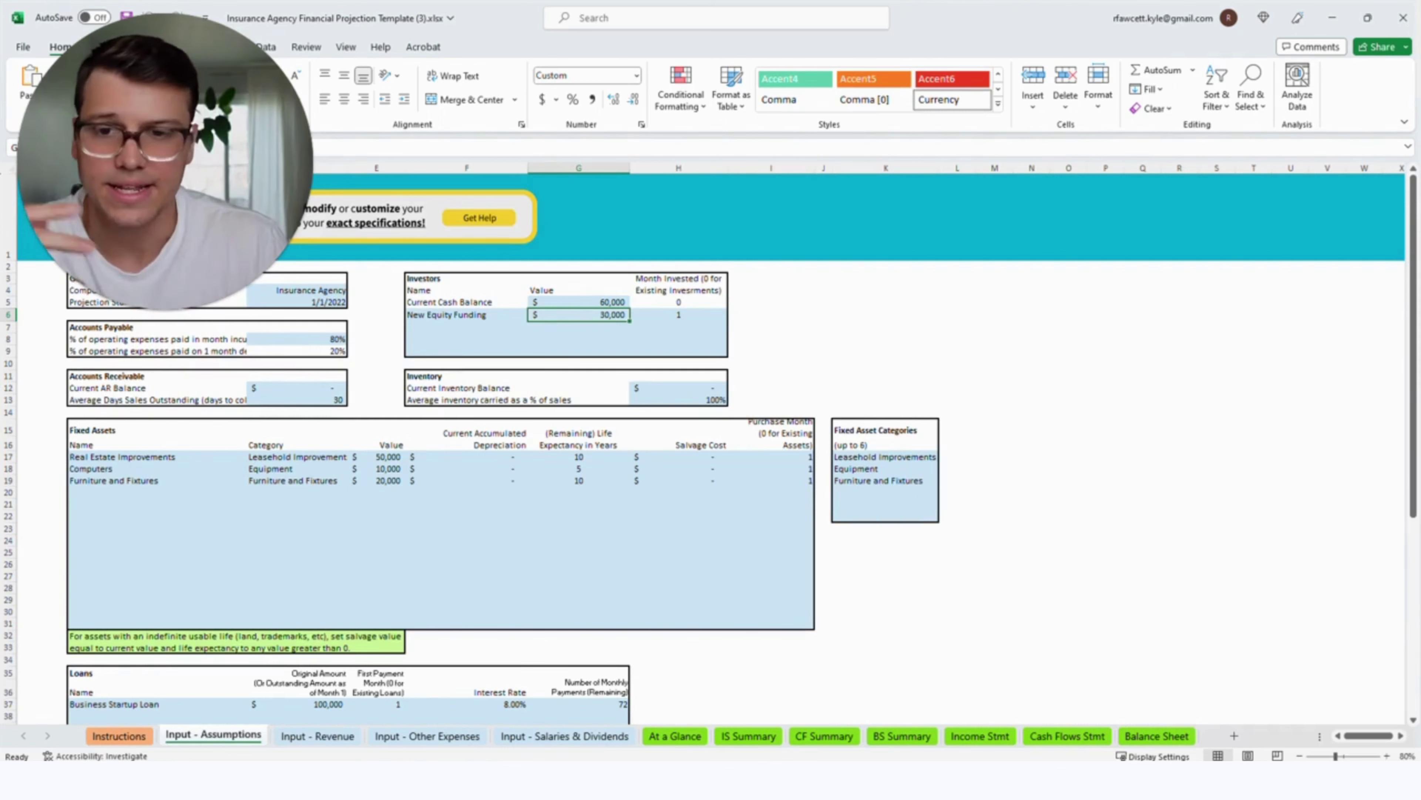
On Input - Revenue, review 1,000 current customers, 5,000 advertising budget, 150 acquisition cost, 30 organic customers
click(316, 736)
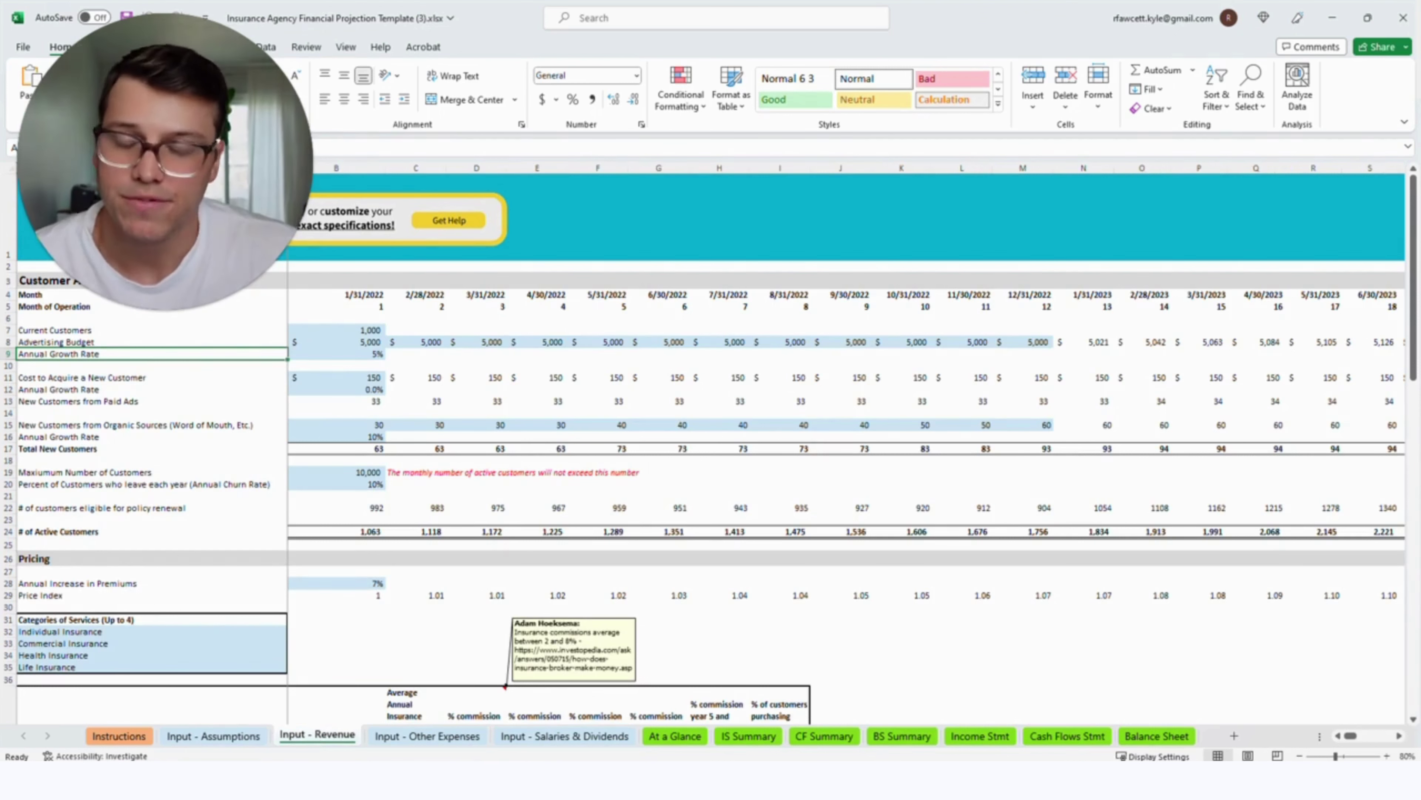
click(336, 413)
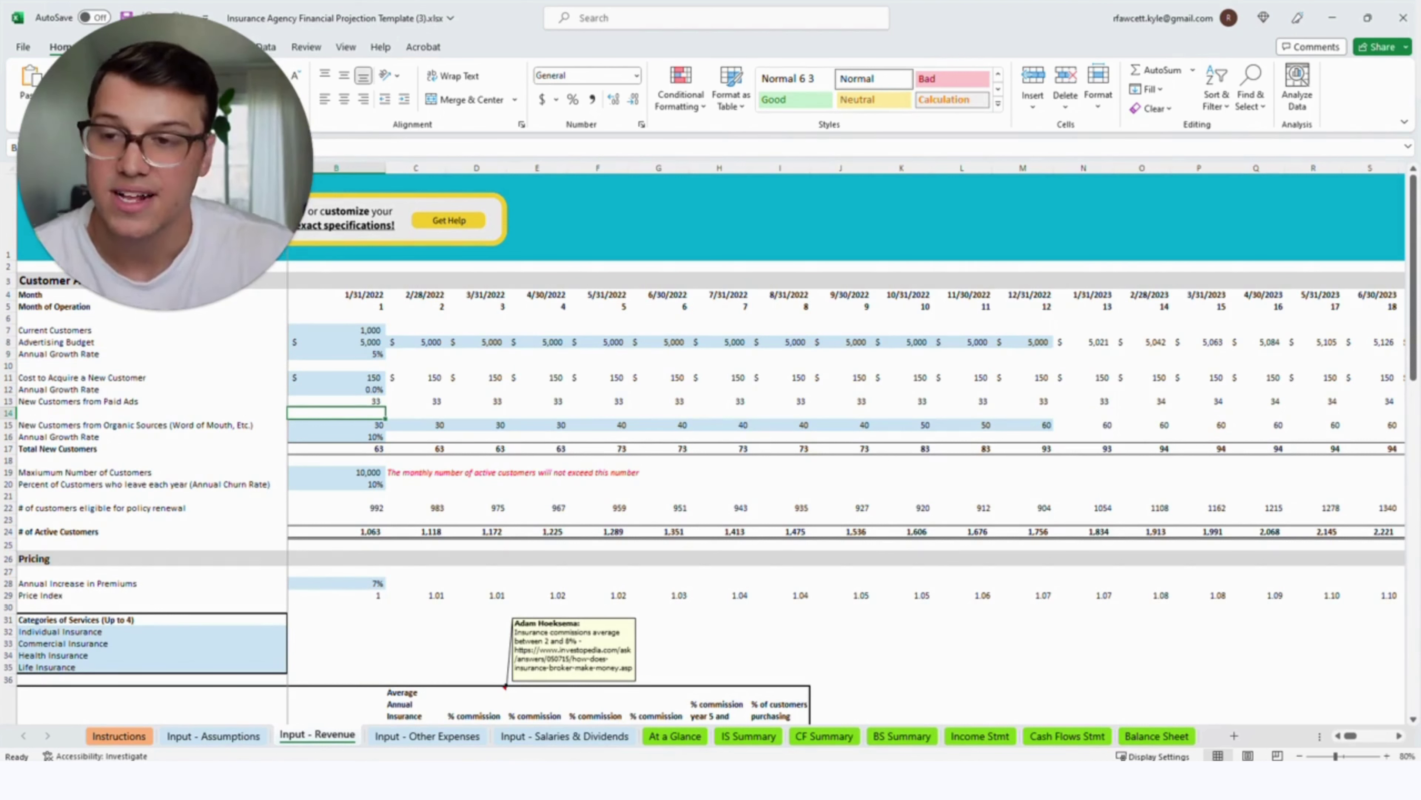
click(336, 329)
key(ctrl+Page_Up)
key(ctrl+Page_Down)
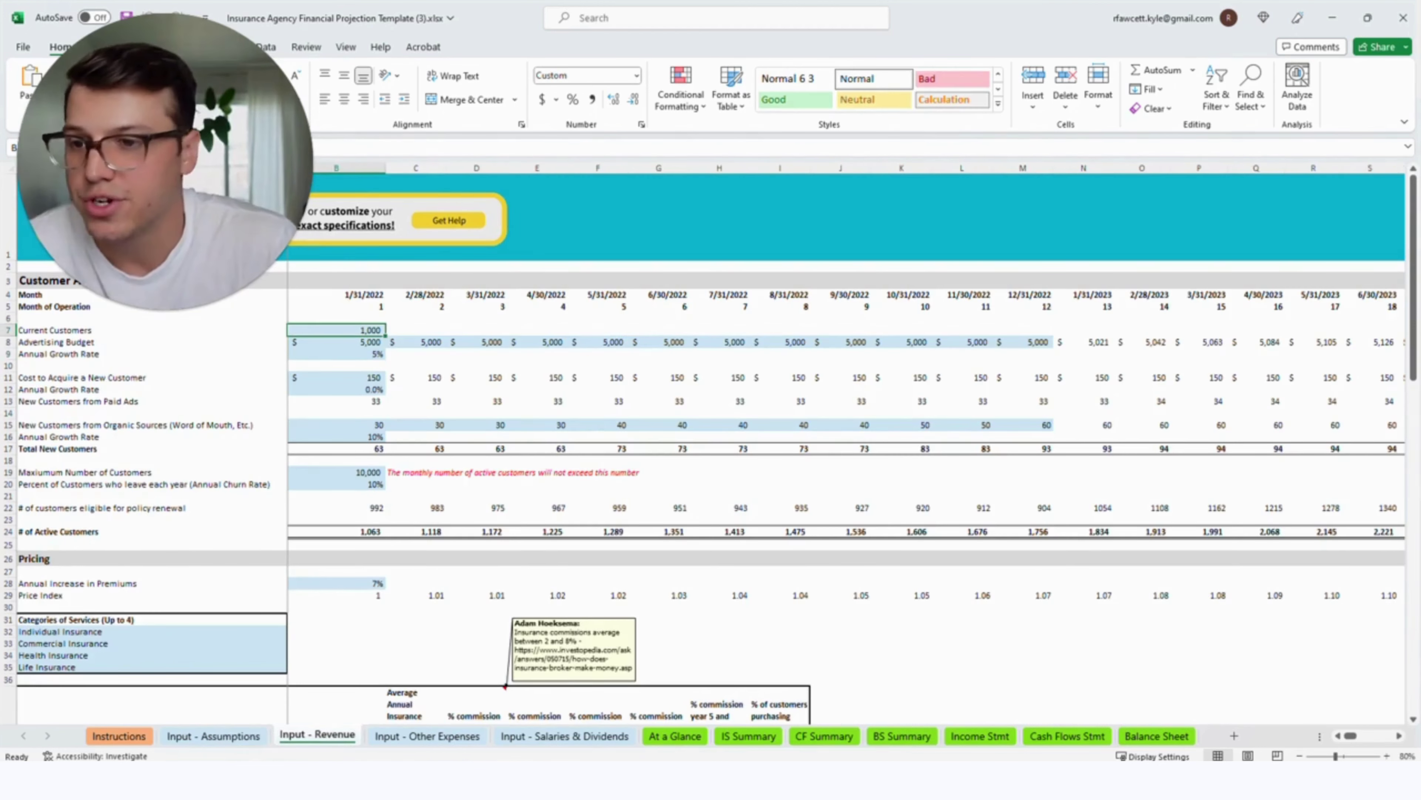
click(336, 342)
click(336, 377)
click(337, 424)
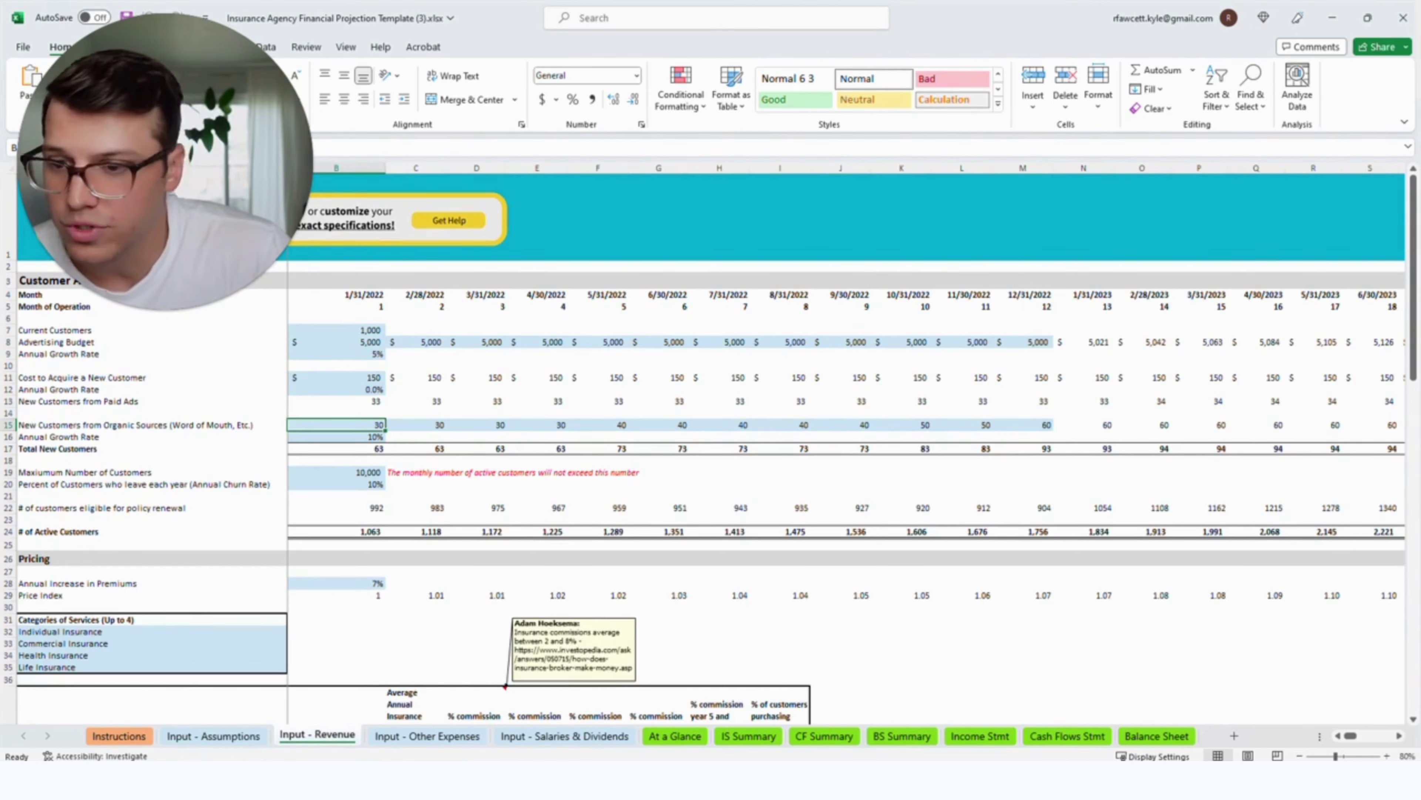
Review the Commercial Insurance service category and Car Insurance's yearly commission rates
scroll(710, 447, down, 4)
click(151, 430)
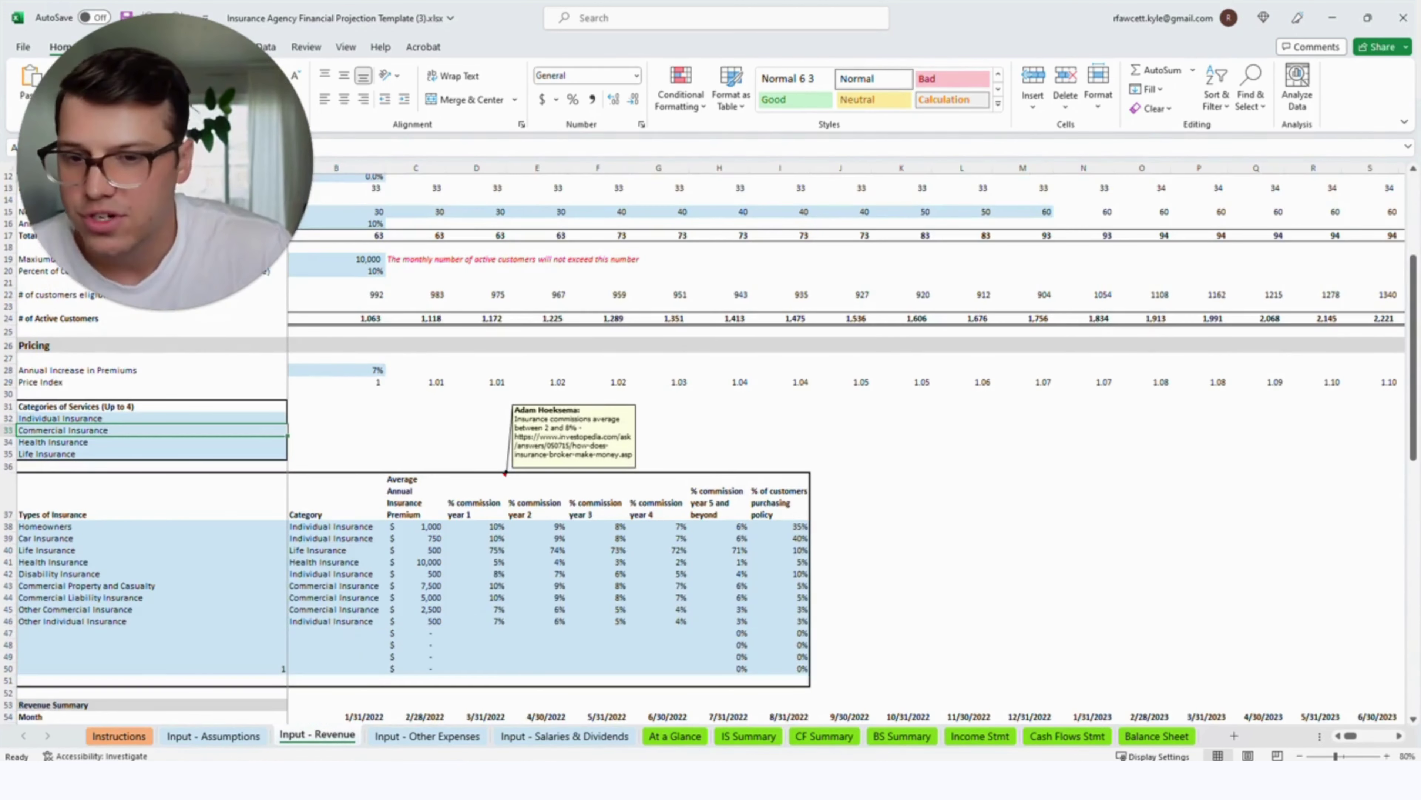
scroll(711, 448, down, 1)
click(476, 502)
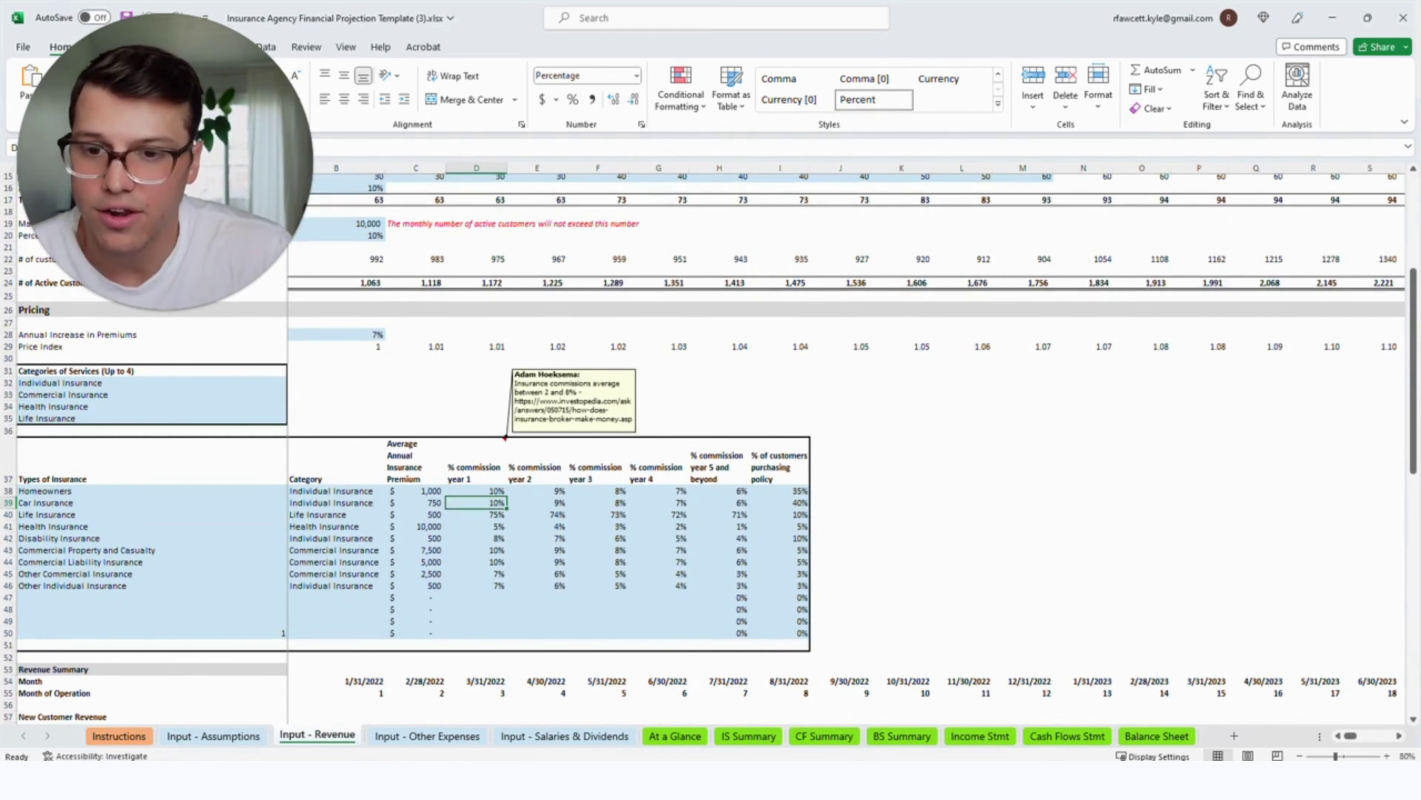
key(Right)
key(Right)
scroll(711, 448, down, 3)
scroll(710, 447, down, 9)
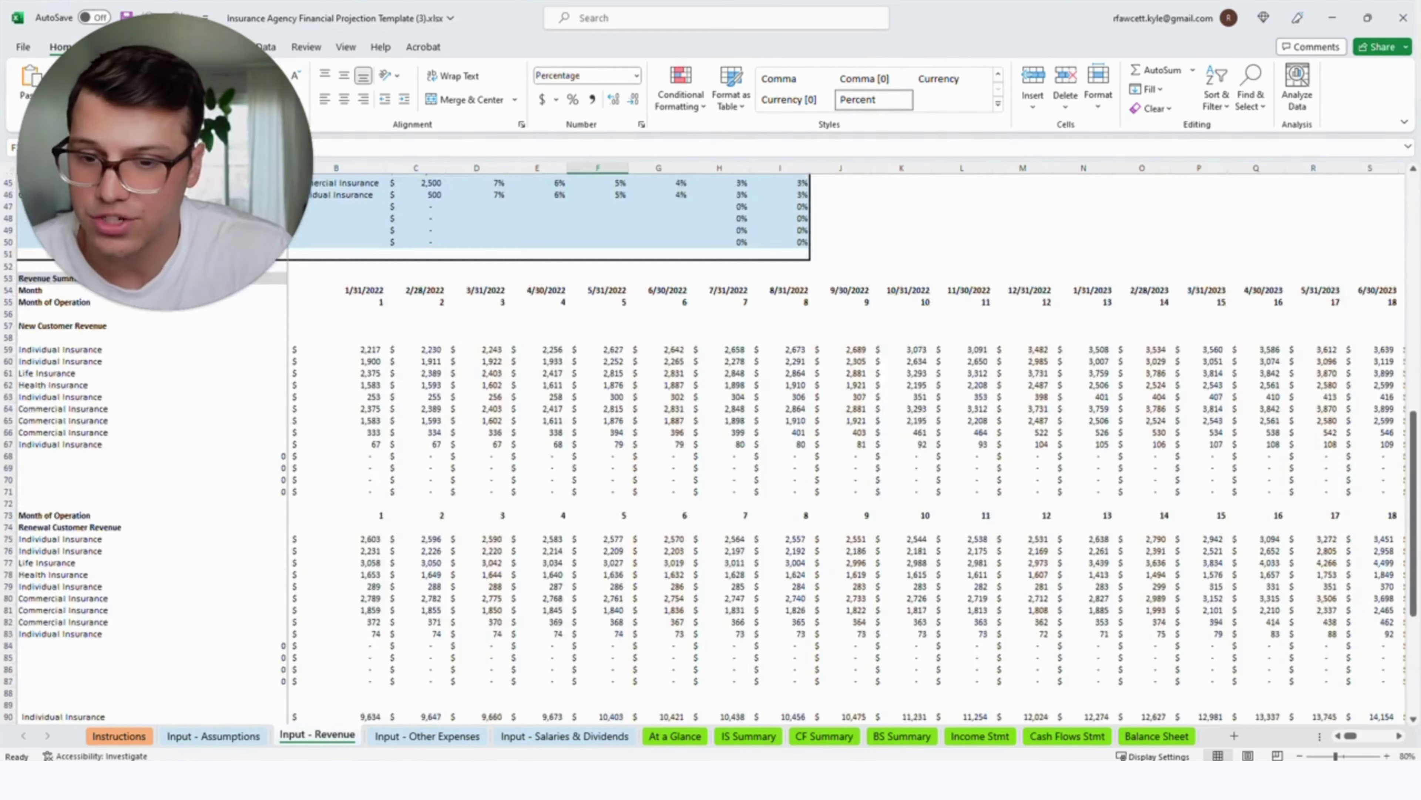
scroll(711, 447, up, 12)
Browse the Other Expenses, Salaries & Dividends, At a Glance and IS Summary sheets
click(427, 735)
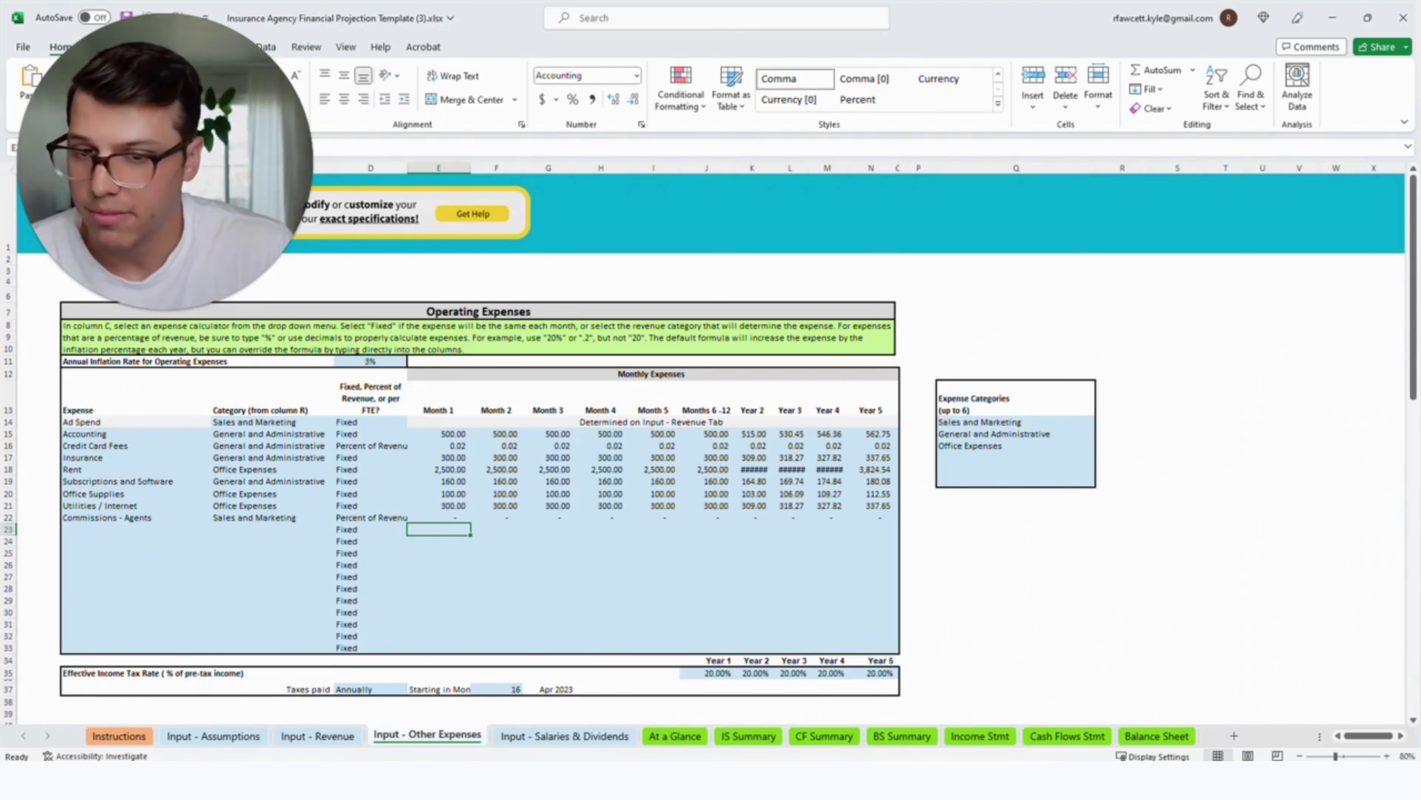
click(567, 732)
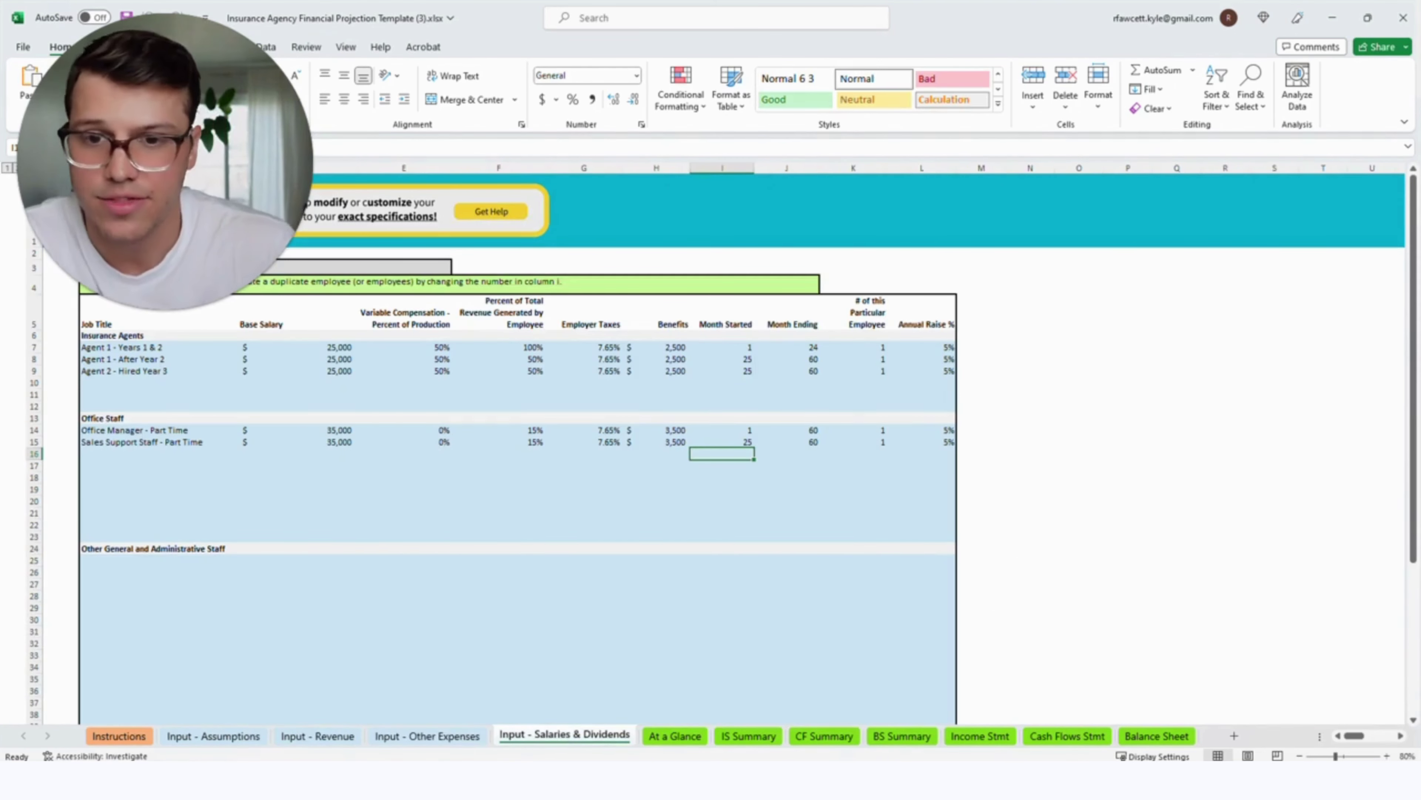
click(675, 736)
scroll(711, 456, down, 1)
click(746, 735)
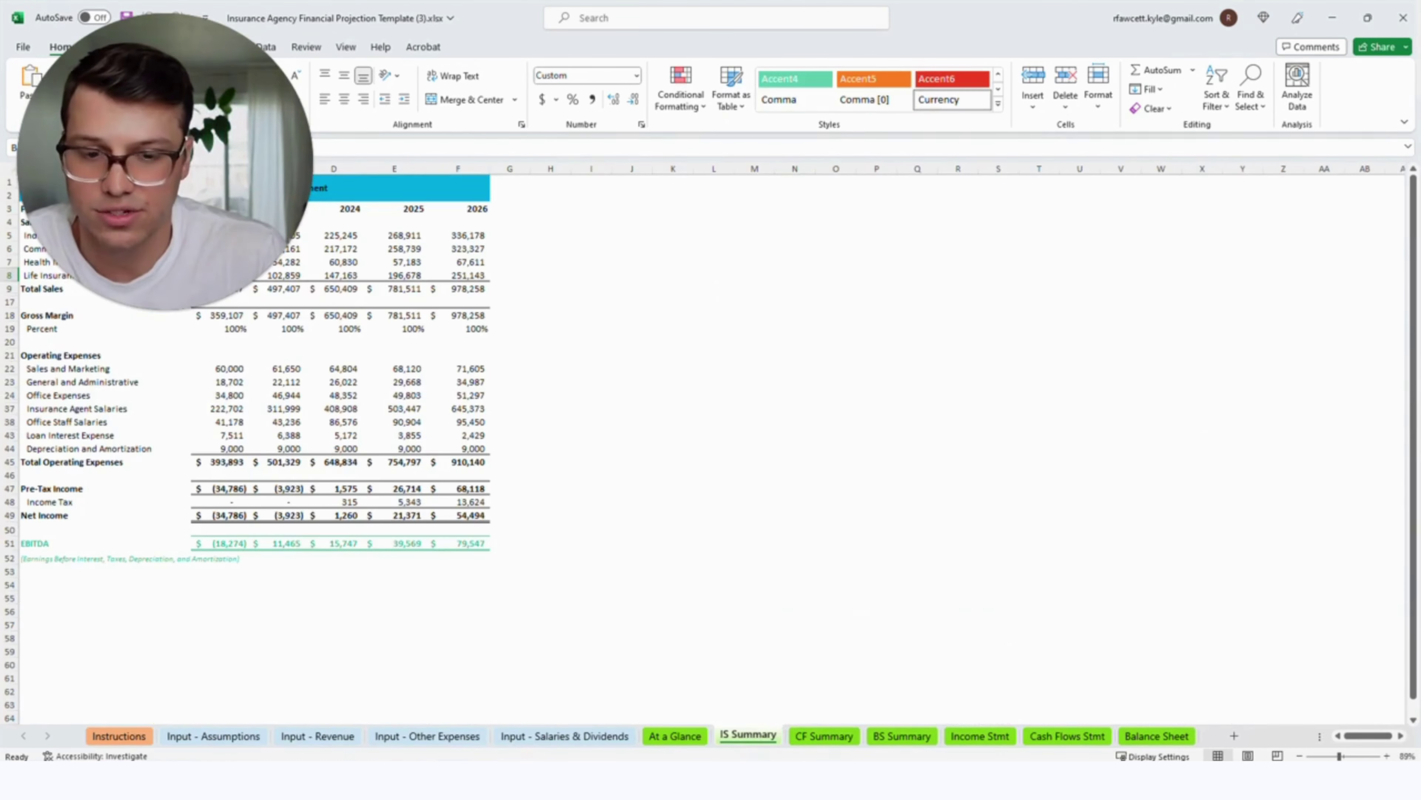
drag(165, 163, 1134, 163)
Browse CF Summary, BS Summary, Income Stmt, Cash Flows Stmt and Balance Sheet, ending on Instructions
click(775, 735)
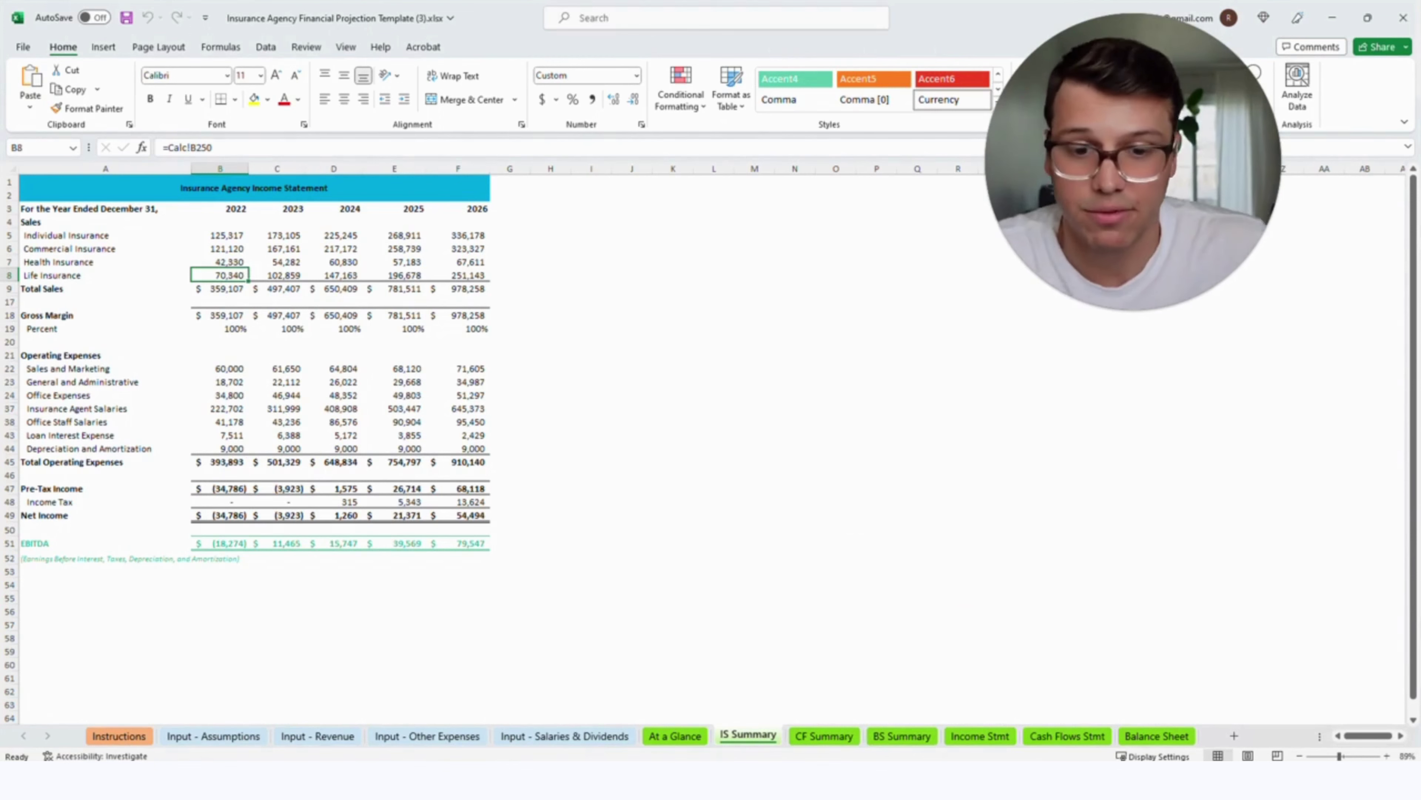
click(845, 735)
click(878, 737)
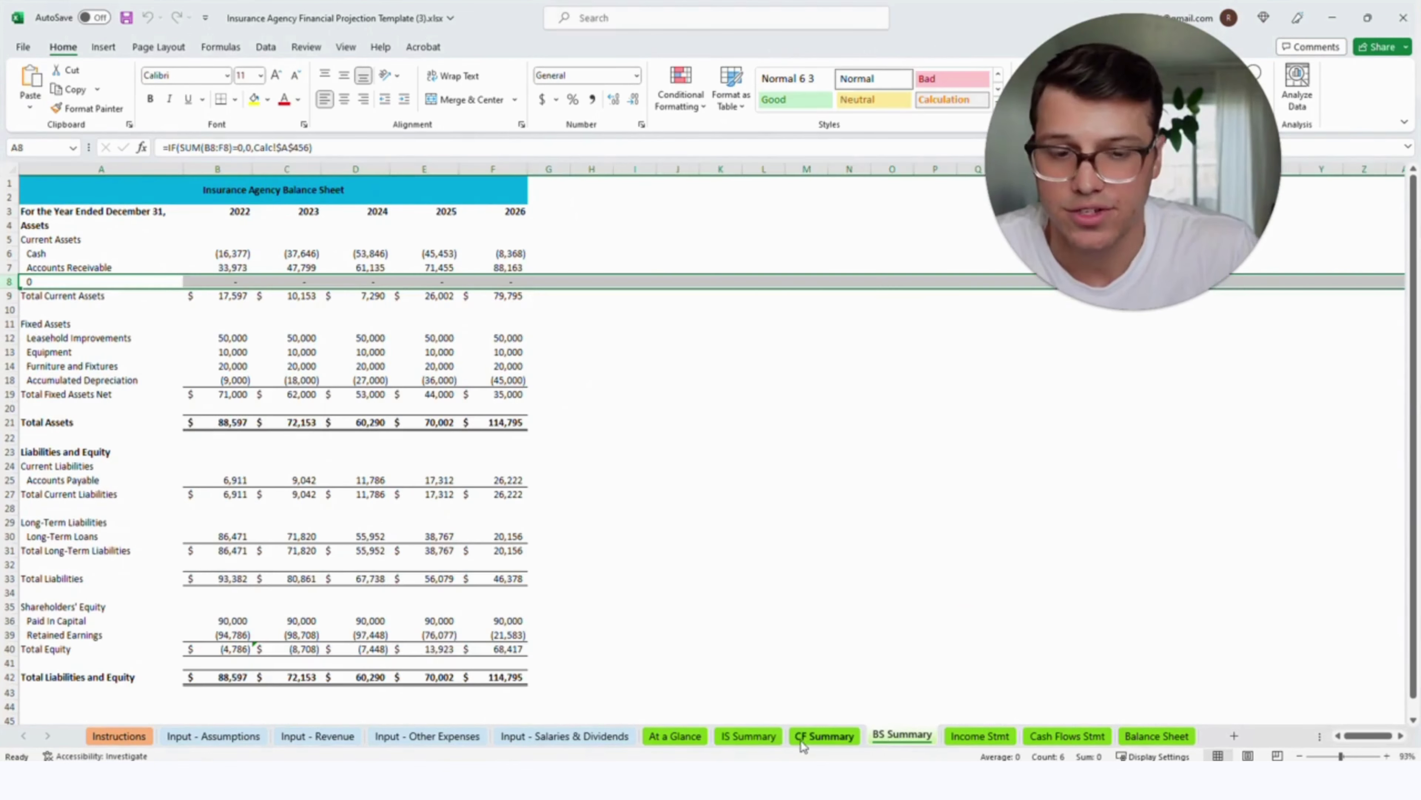
click(980, 735)
click(1067, 735)
click(1140, 738)
click(119, 735)
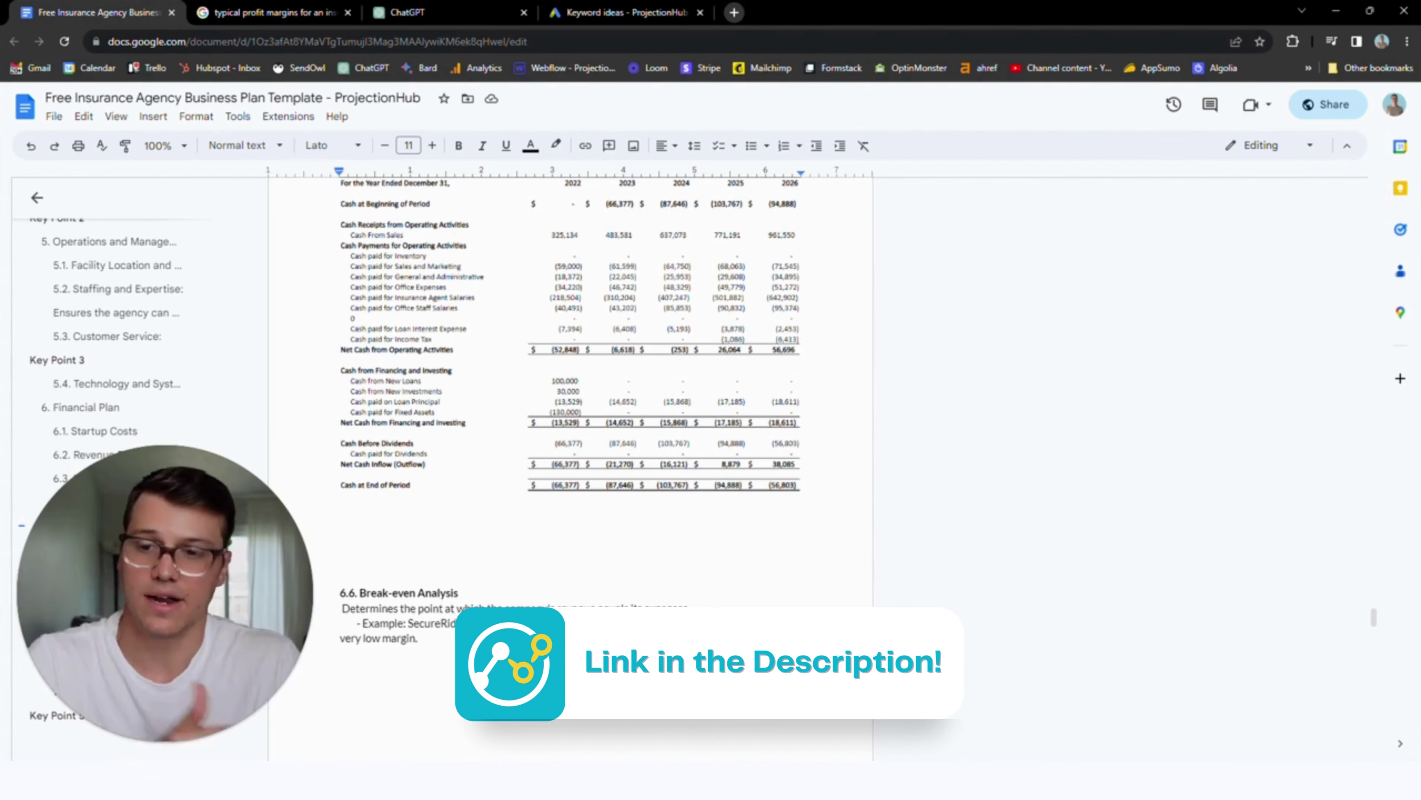
Scroll the plan's charts and Key Point 4 up to Key Ratios, then open the profit-margin search results
scroll(554, 372, up, 1)
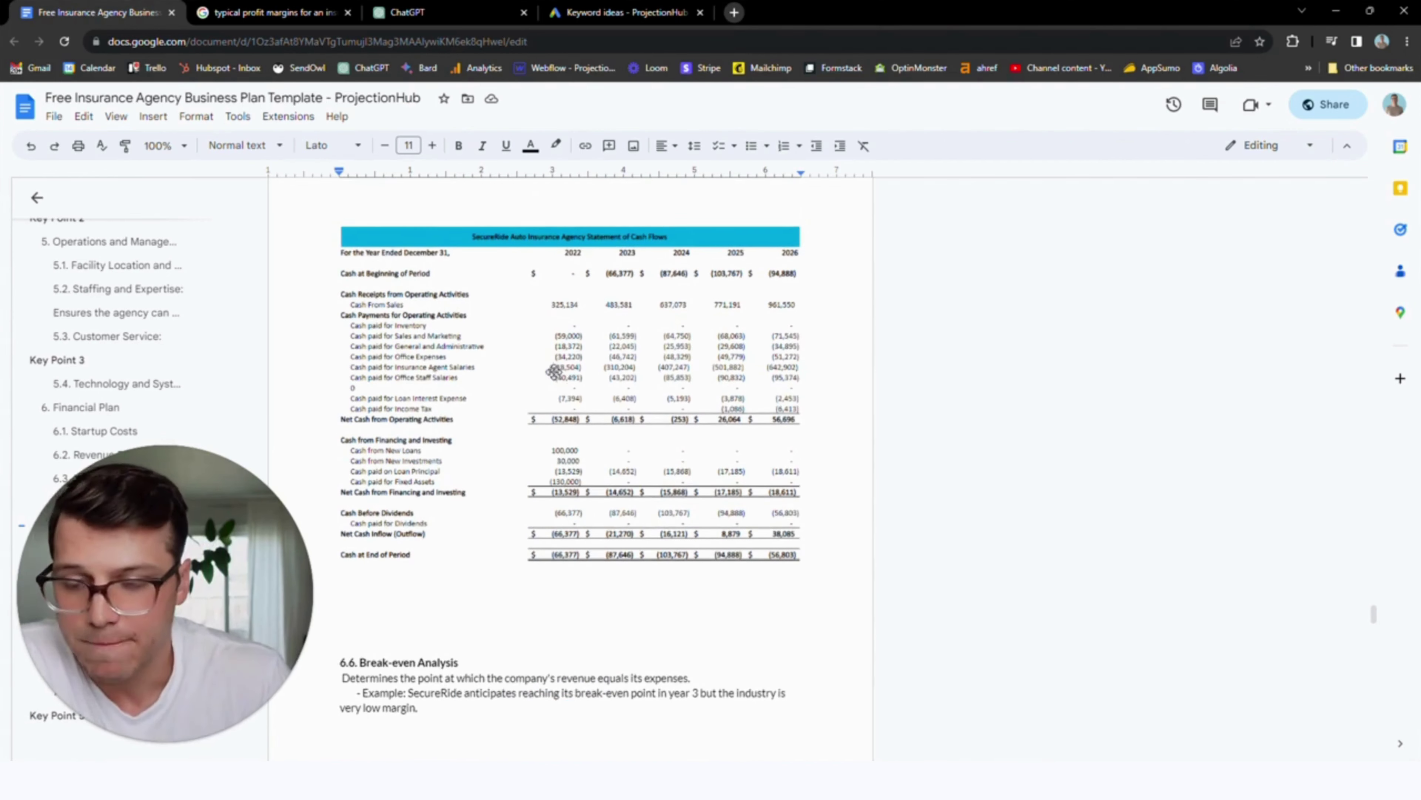
scroll(553, 371, down, 2)
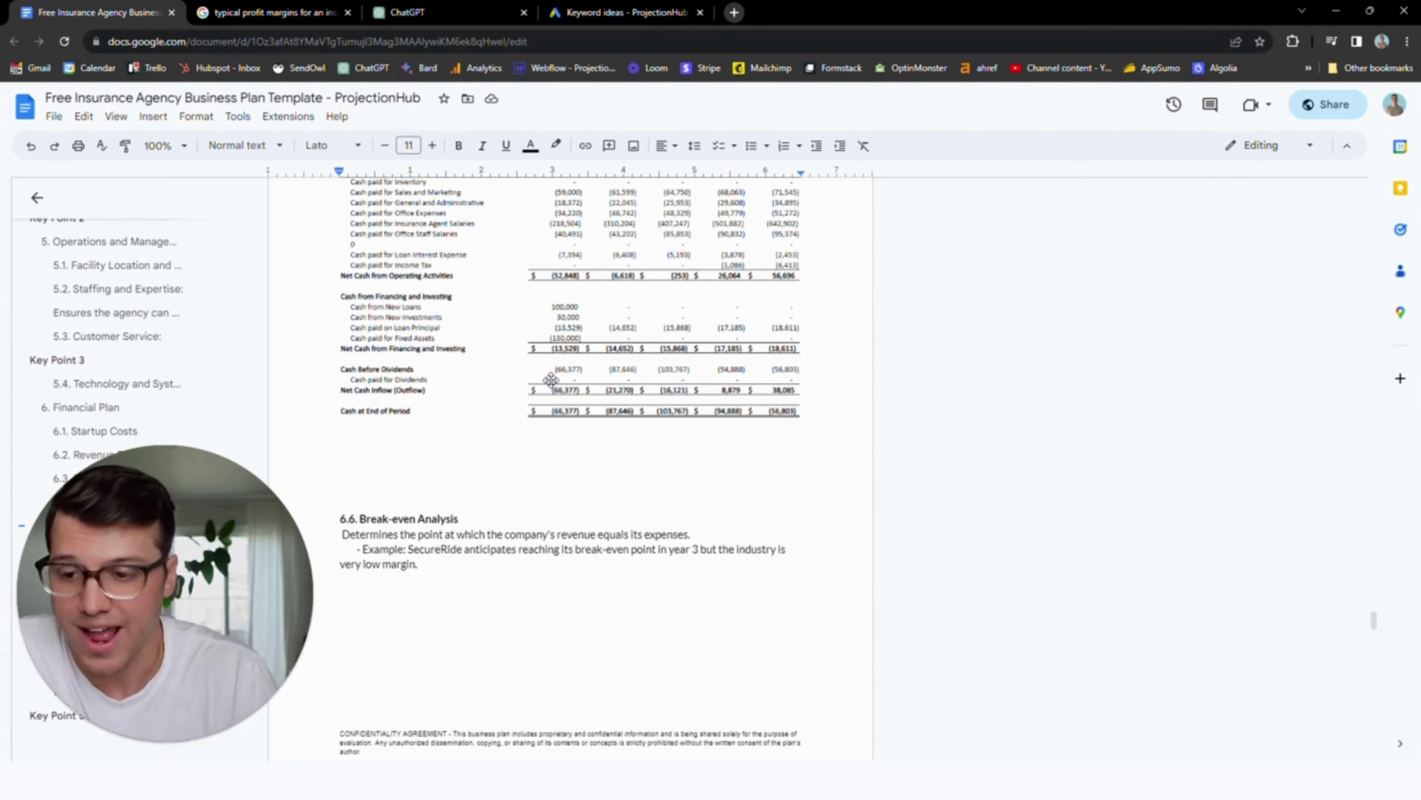
scroll(560, 386, down, 9)
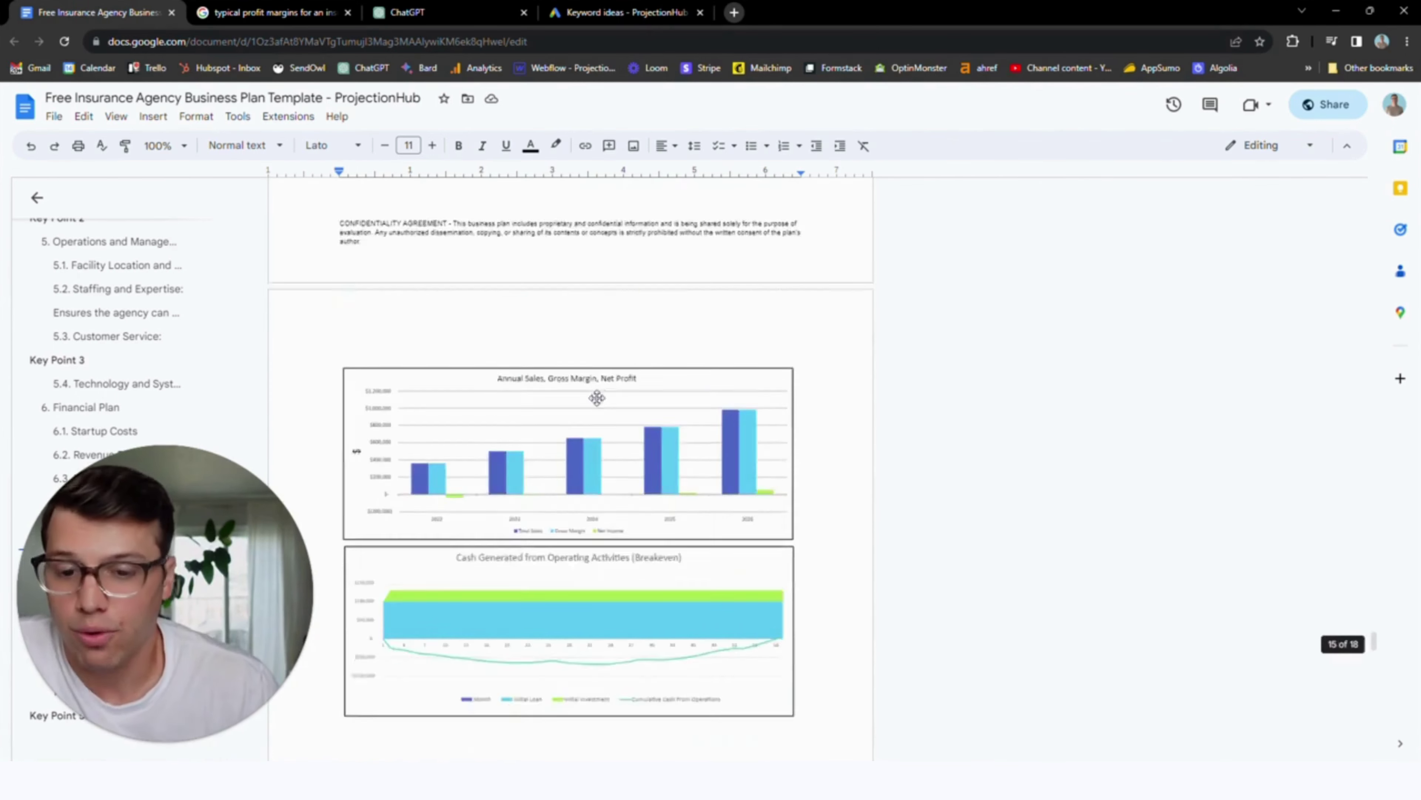
scroll(599, 395, down, 15)
scroll(589, 339, up, 2)
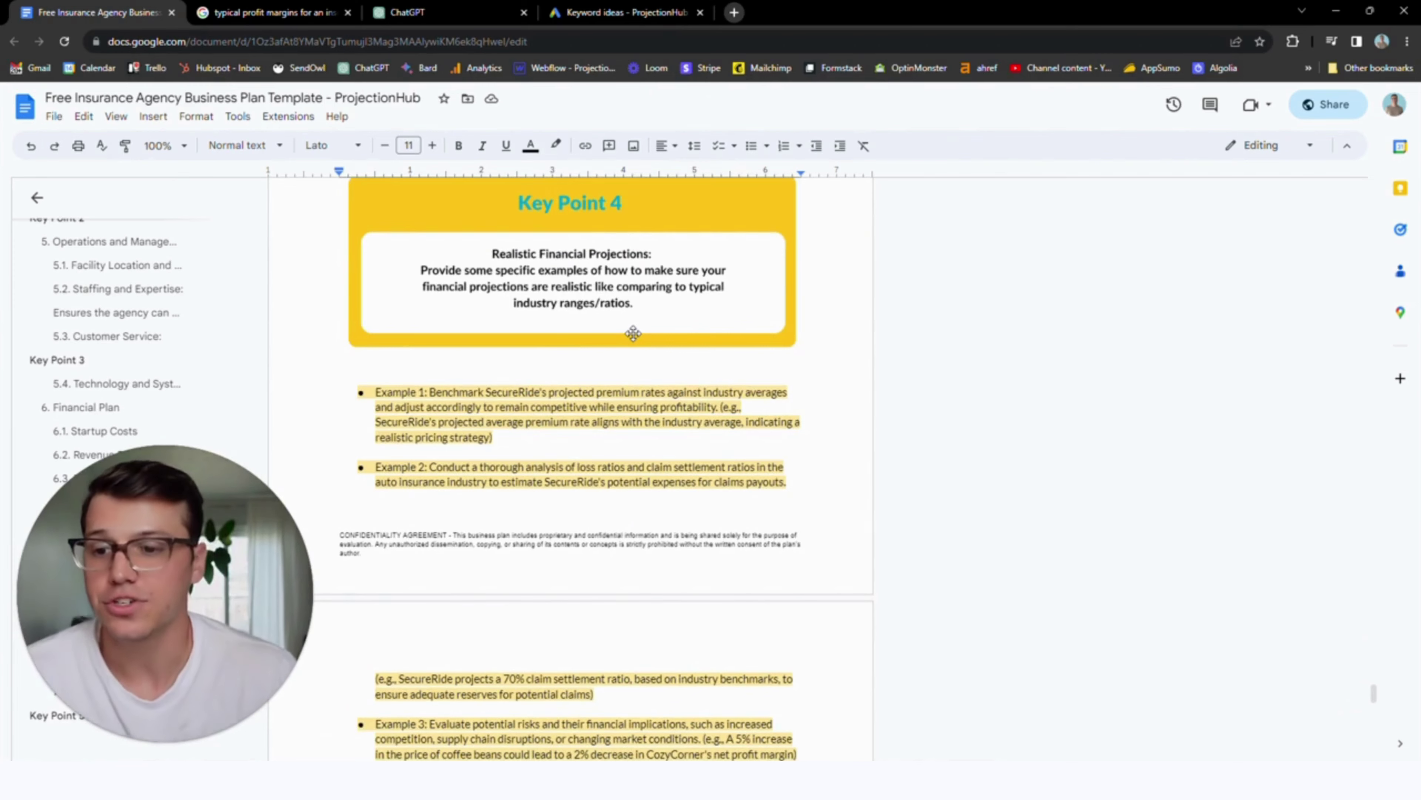
scroll(632, 334, up, 4)
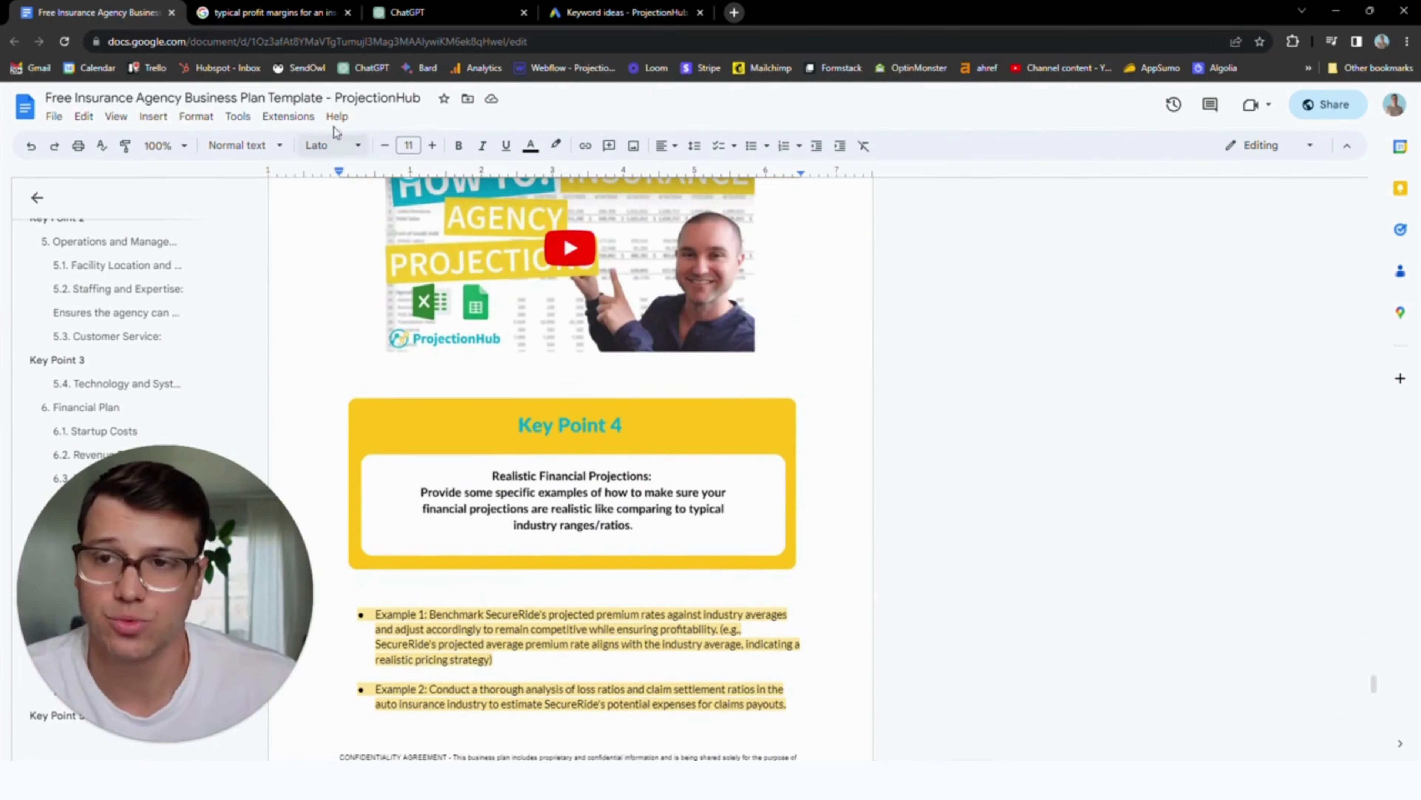
scroll(571, 470, up, 15)
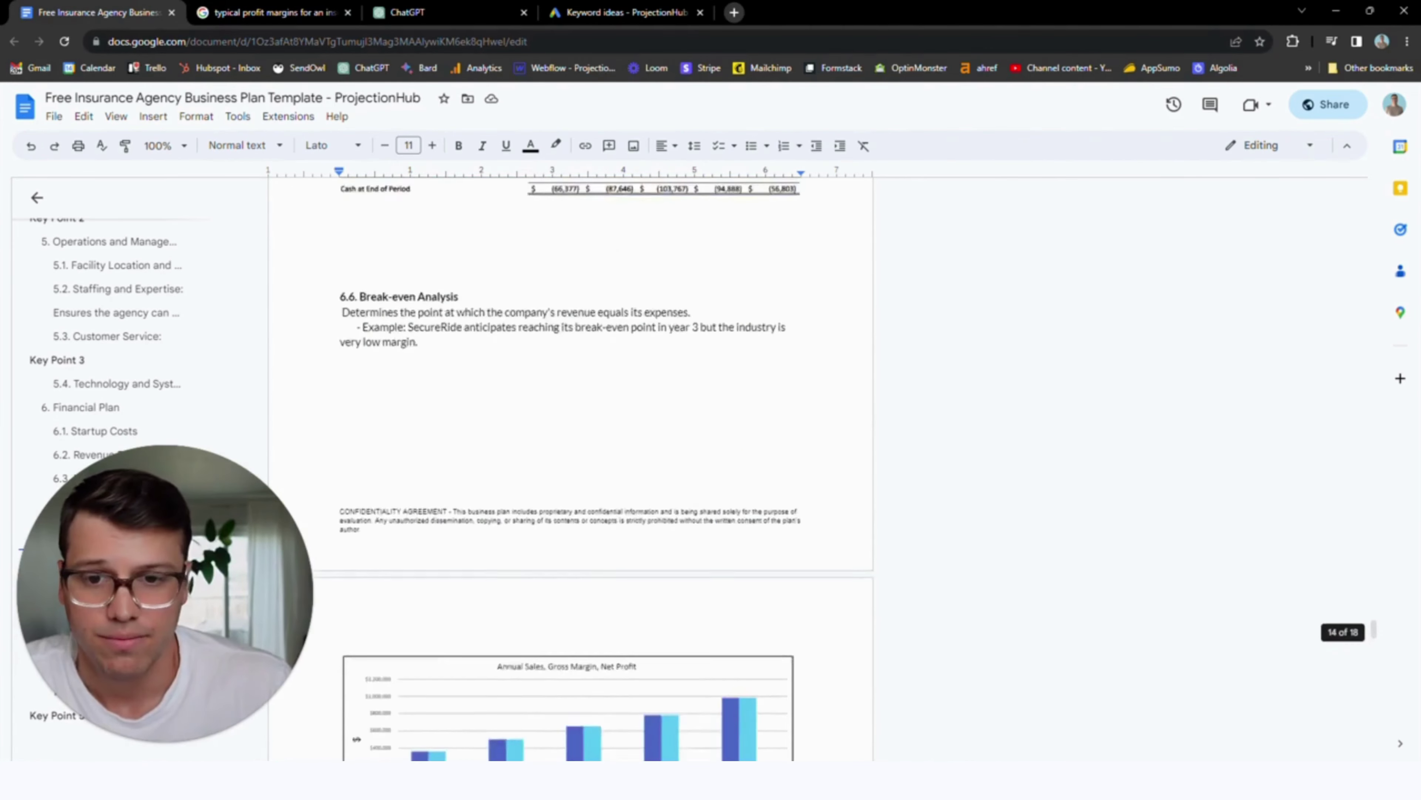
scroll(570, 470, up, 20)
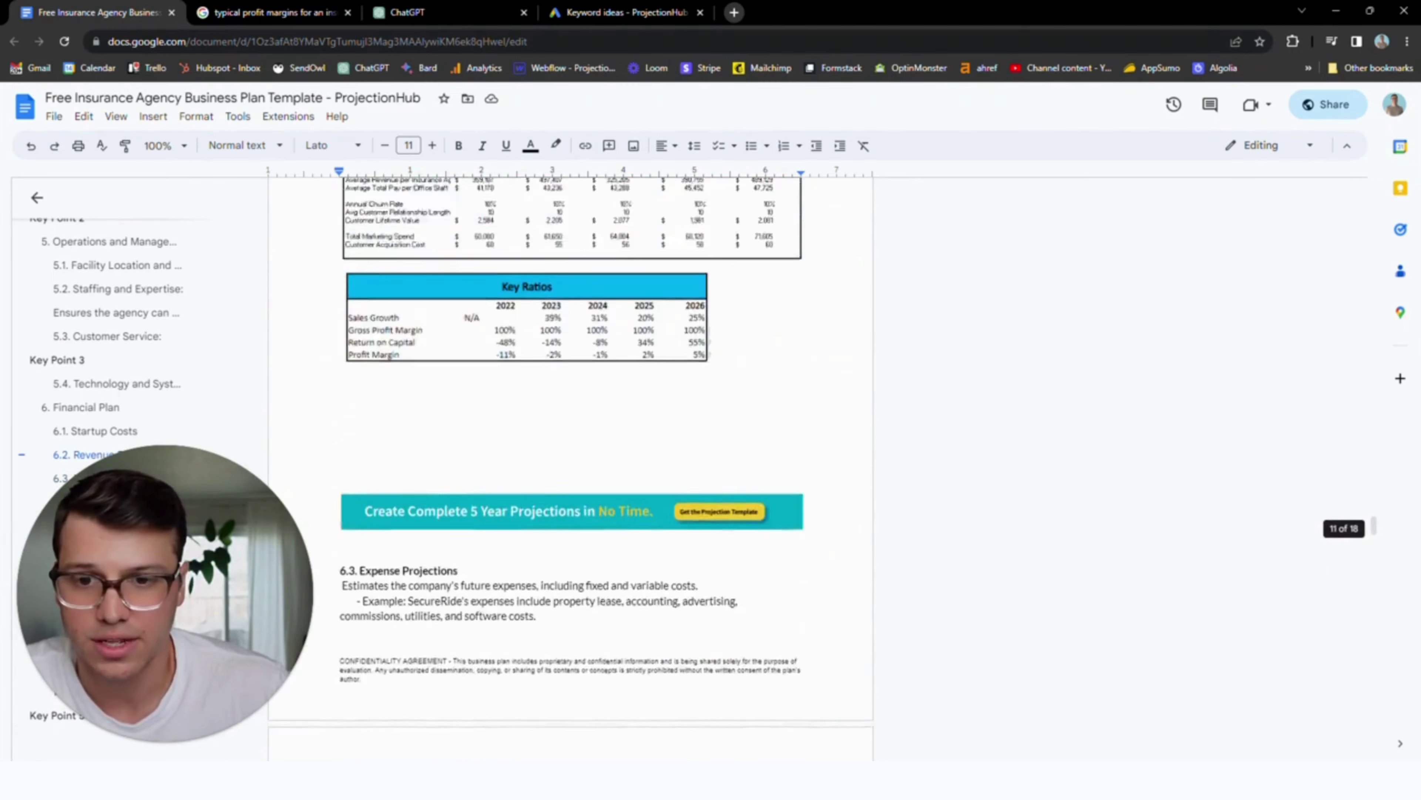
click(295, 9)
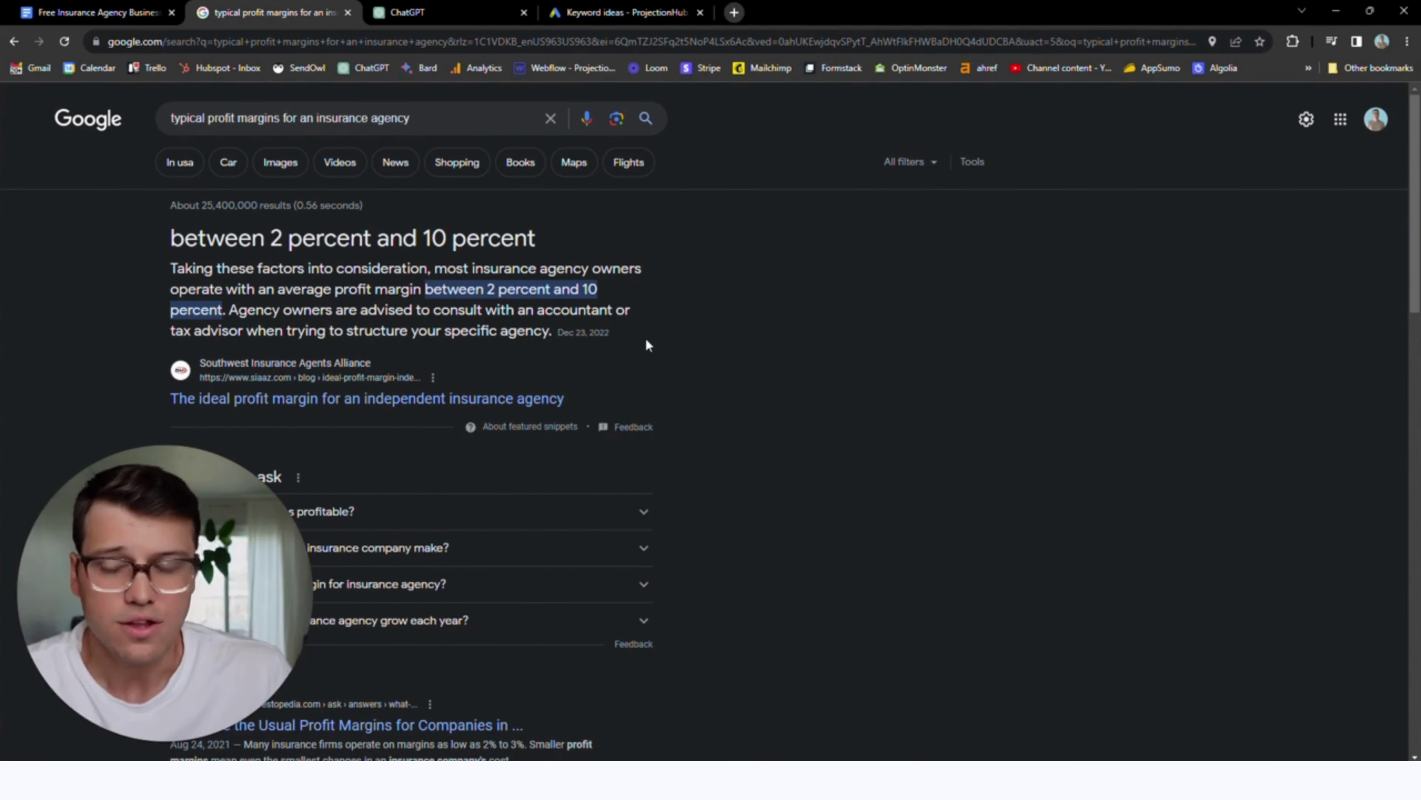
click(433, 17)
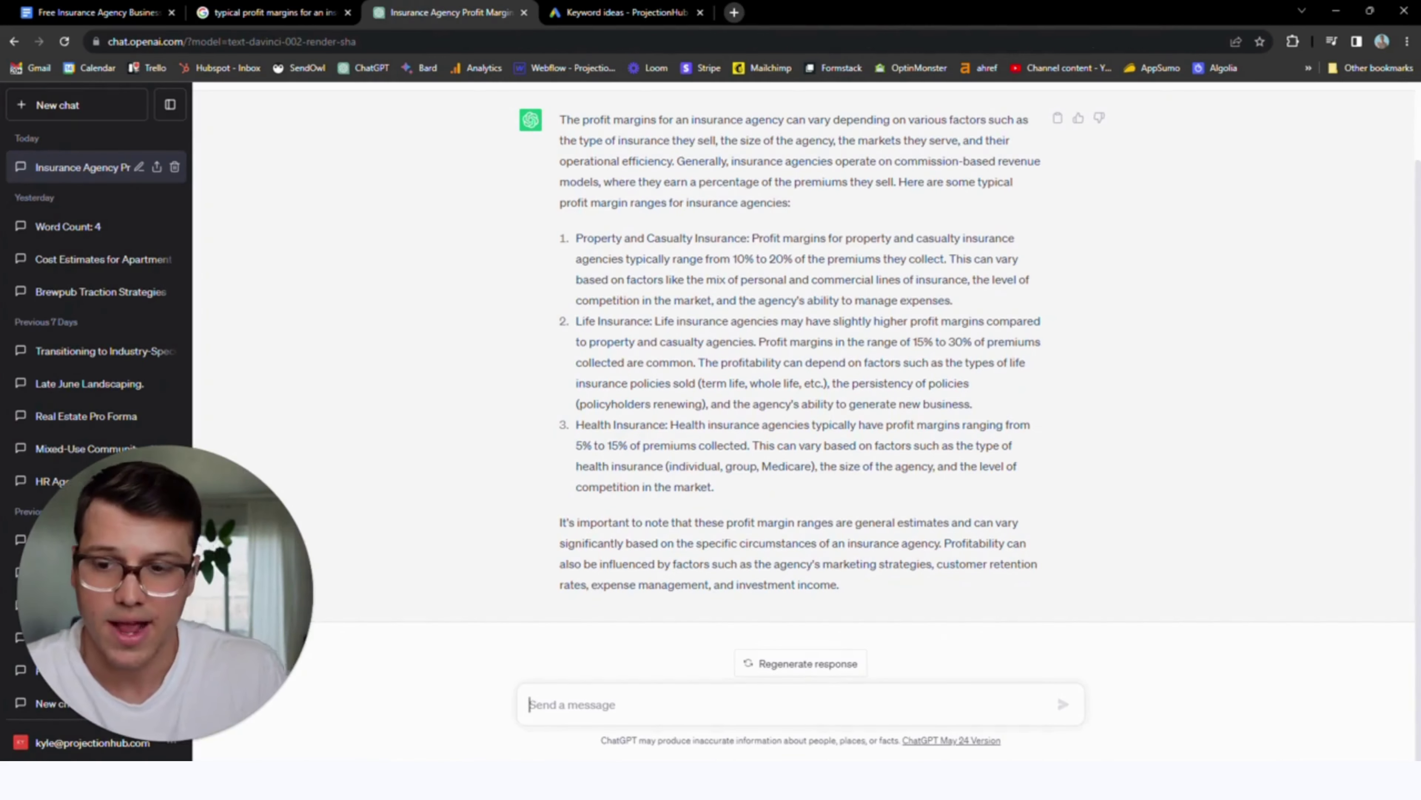
scroll(800, 392, up, 2)
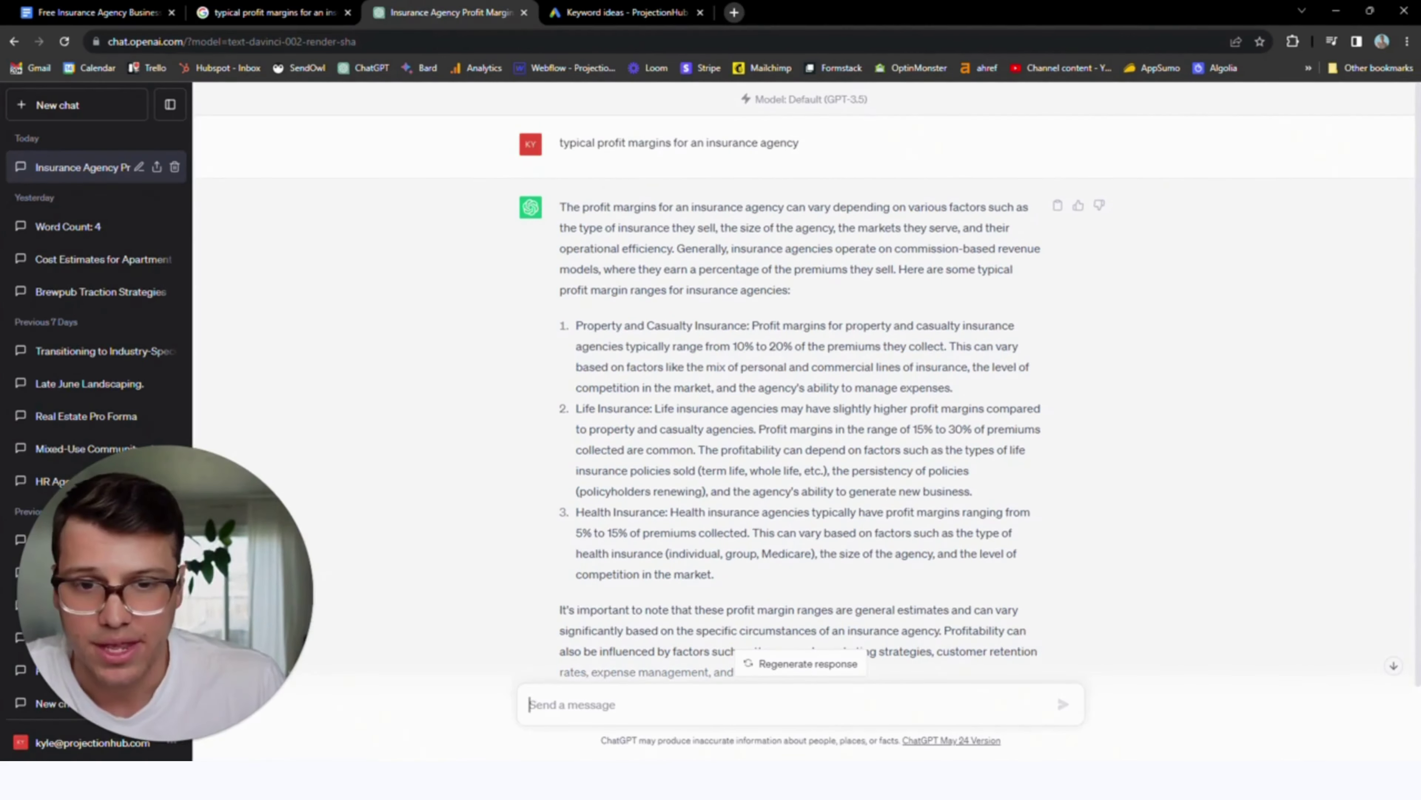
drag(745, 346, 783, 347)
click(784, 346)
scroll(839, 359, down, 1)
drag(907, 355, 955, 355)
click(955, 355)
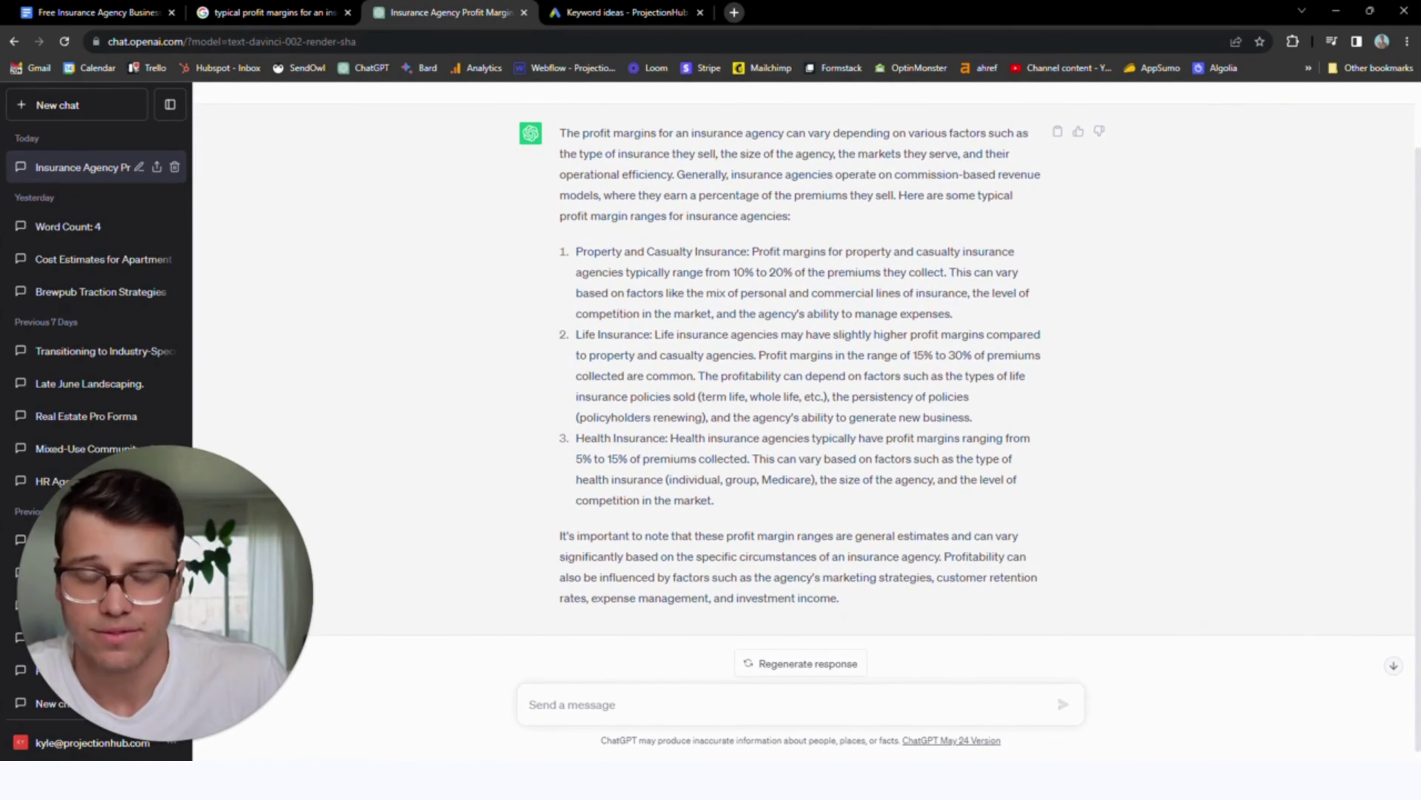
click(289, 11)
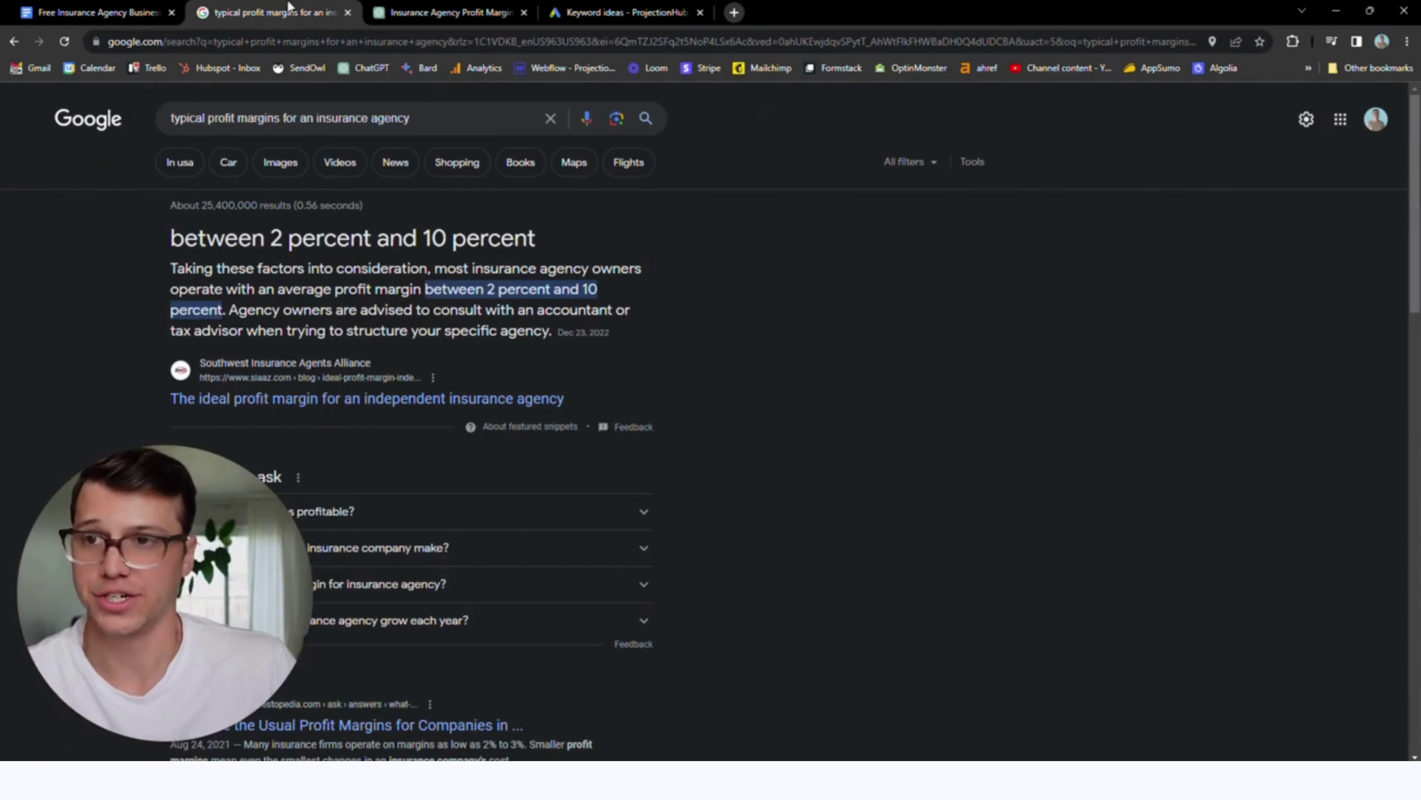
Return to the business plan tab, showing the profit and loss, summary and Key Ratios tables
click(146, 7)
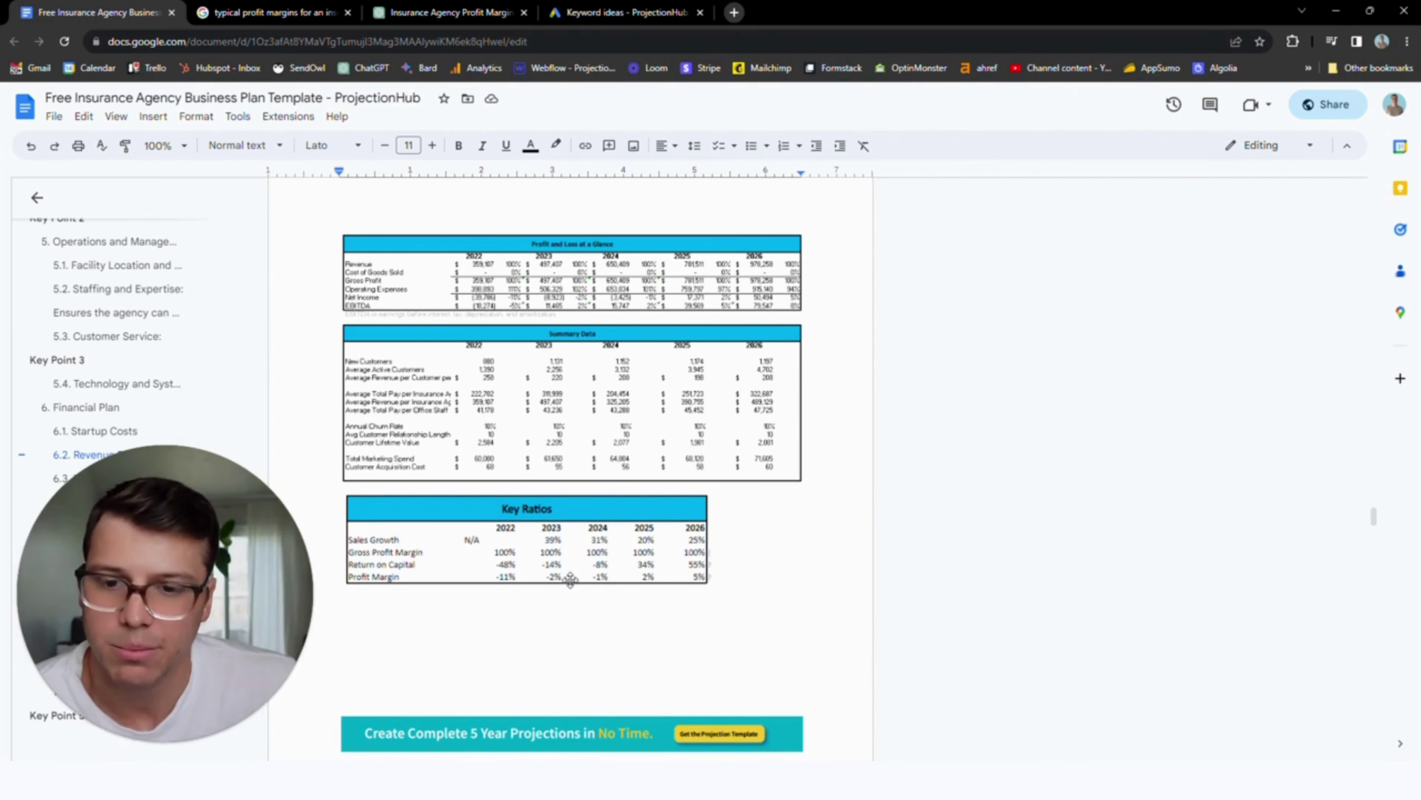
Focus the document and scroll to 6.3 Expense Projections above the Operating Expenses table
click(708, 563)
scroll(708, 521, down, 8)
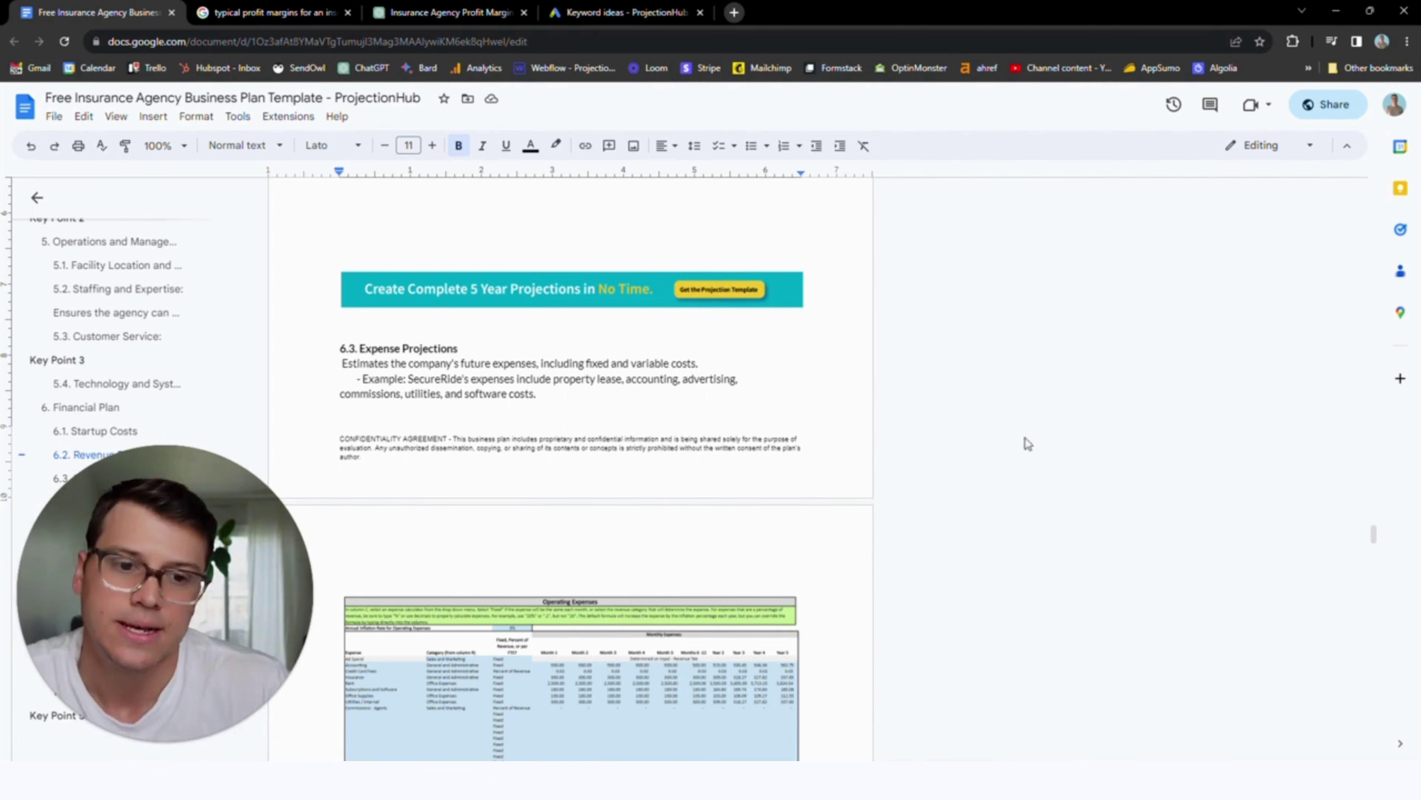
Scroll past the charts, Key Point 4 and the Appendix to the Key Point 5 founders' investment box
scroll(1029, 431, down, 10)
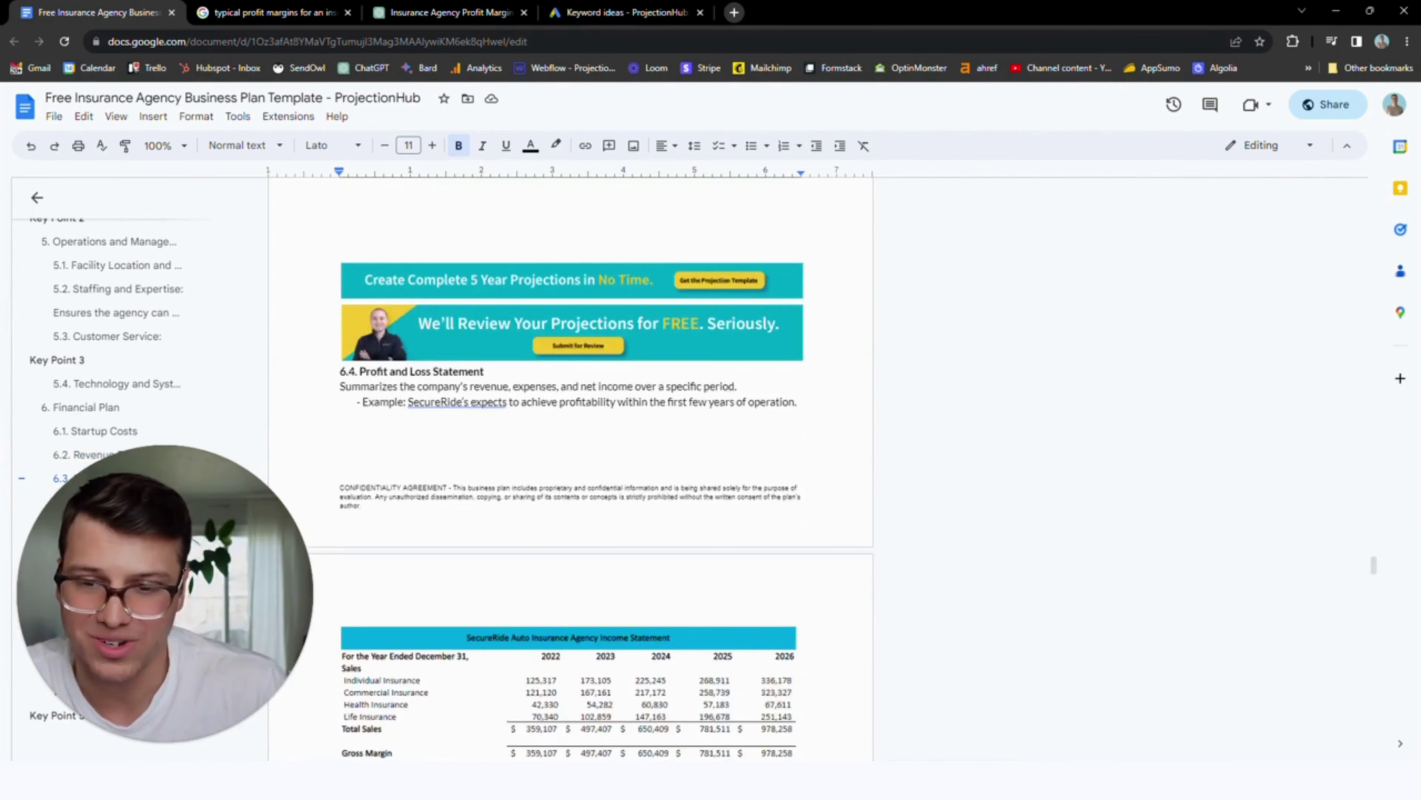
scroll(1028, 431, down, 20)
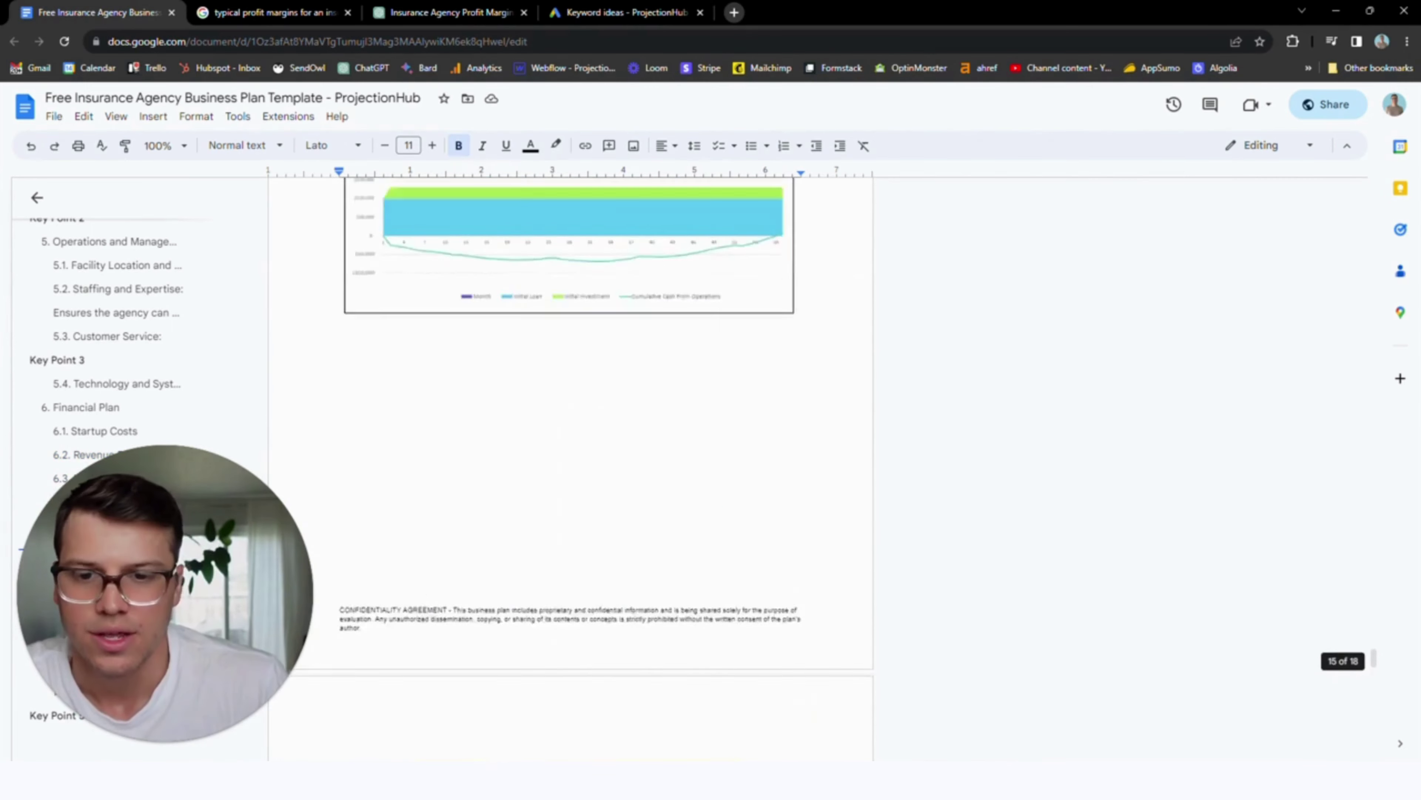
scroll(642, 393, down, 8)
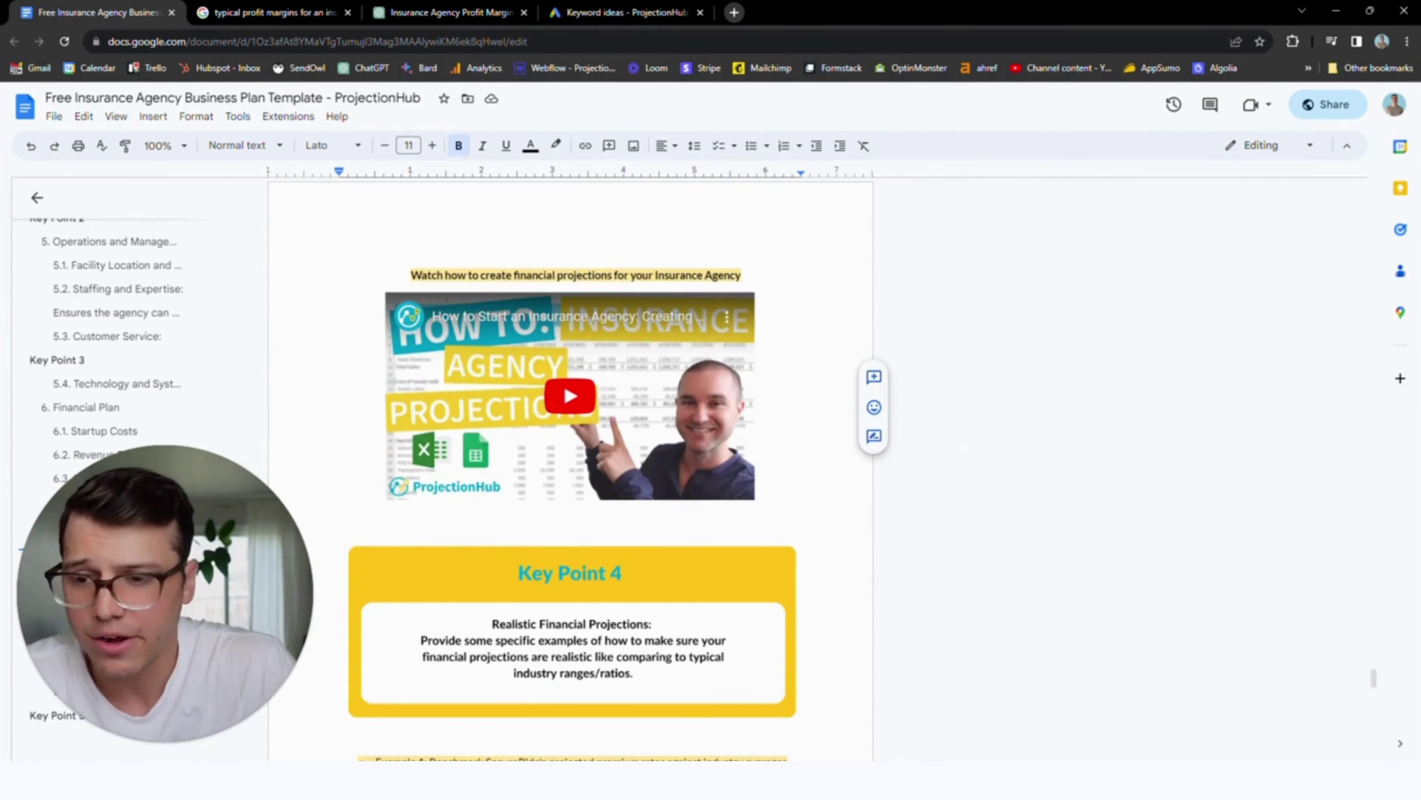
scroll(658, 434, down, 7)
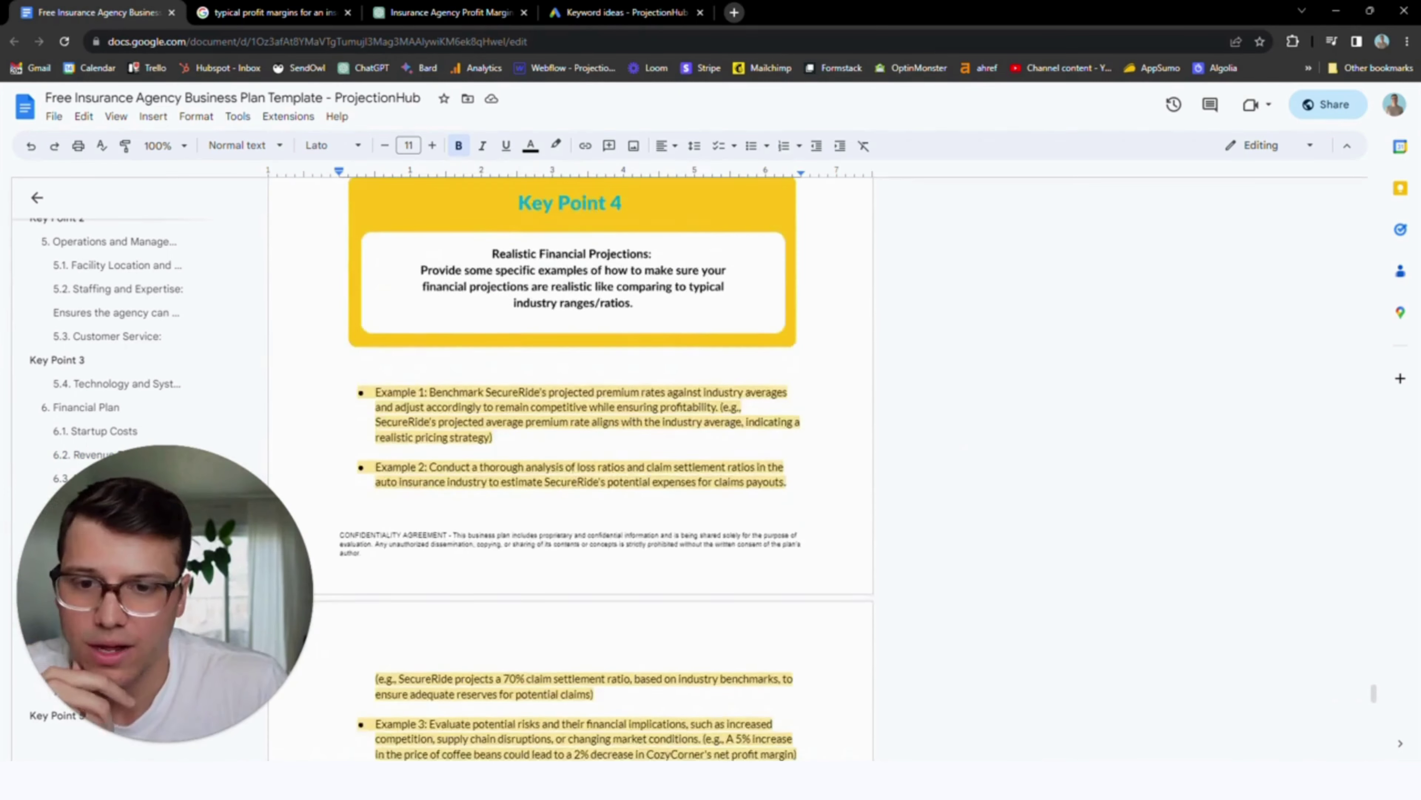
scroll(571, 470, down, 13)
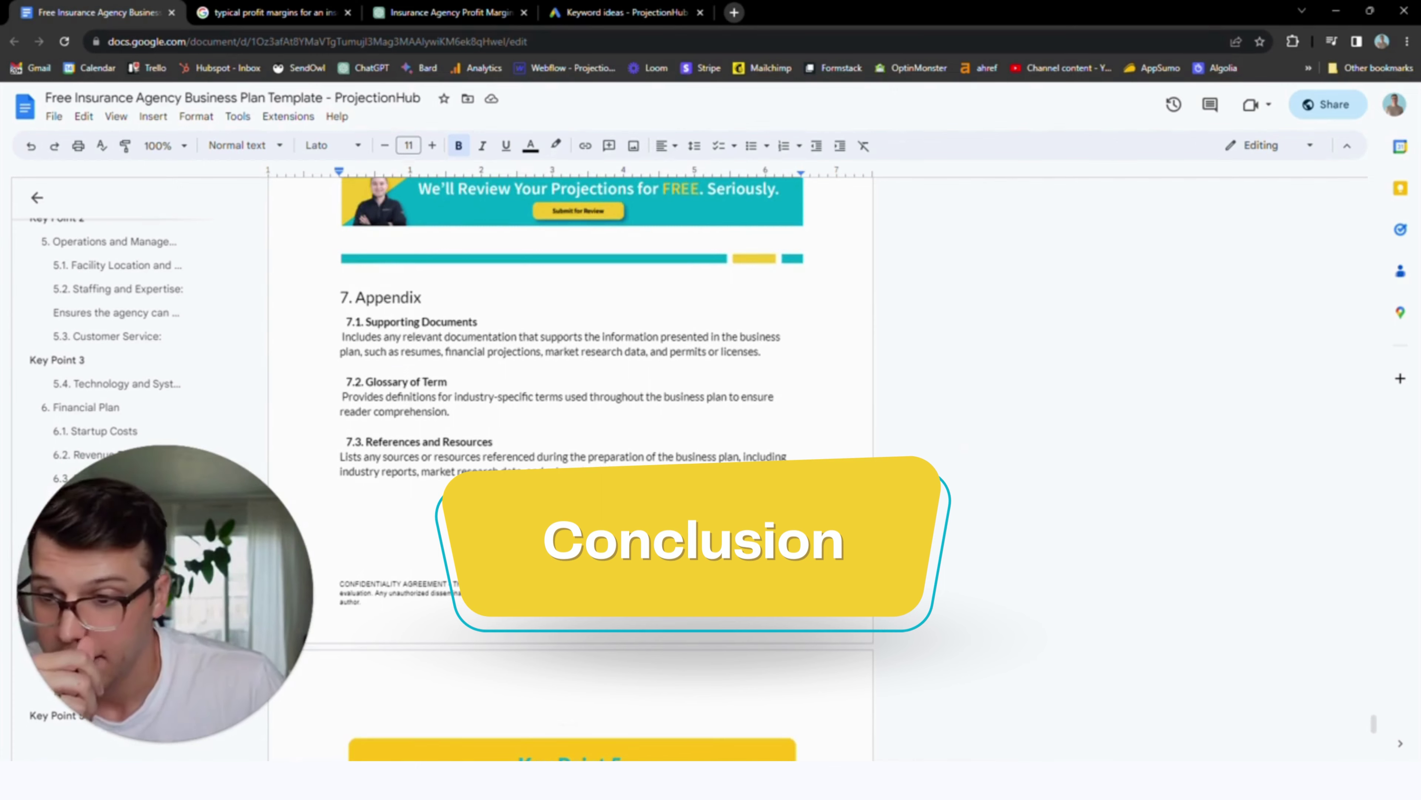
scroll(571, 448, down, 5)
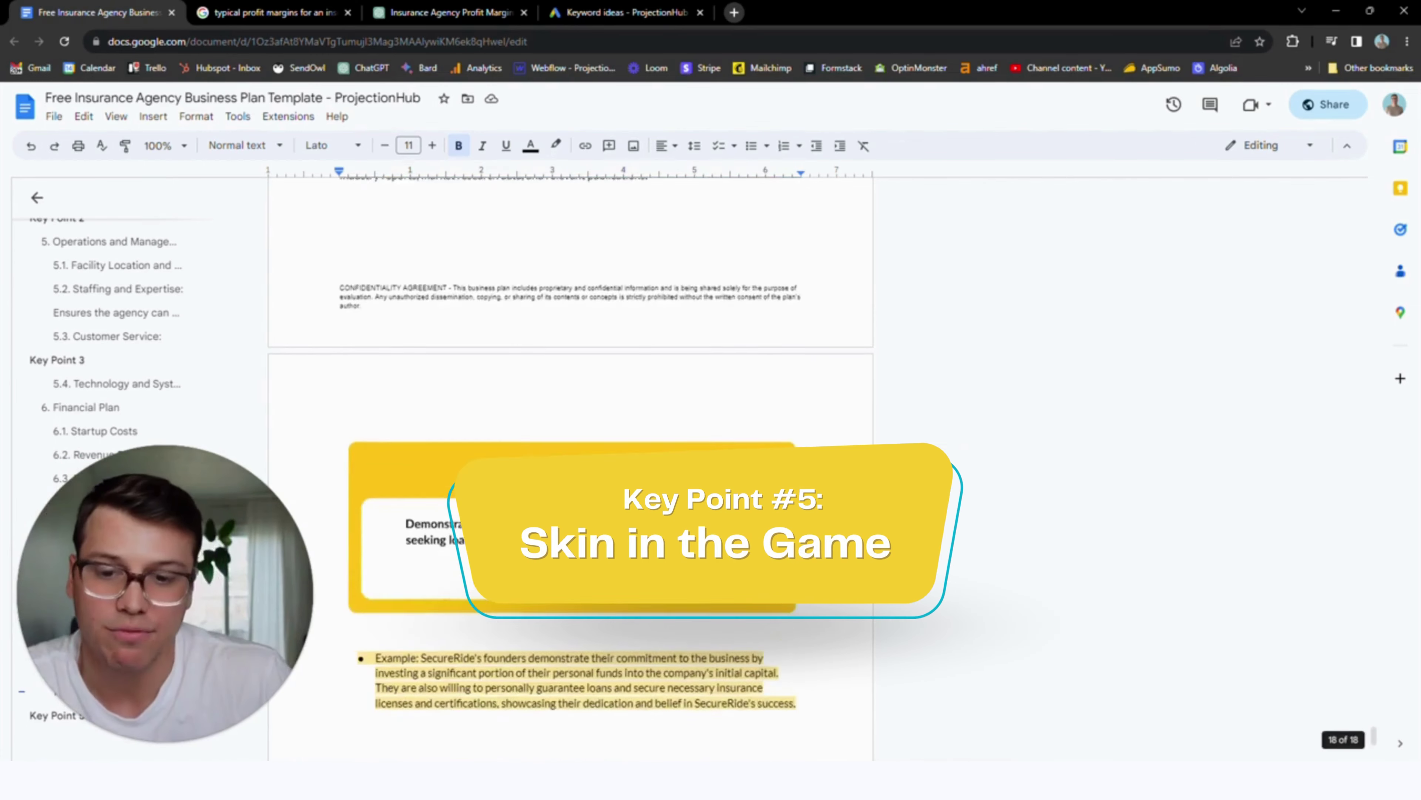
scroll(570, 448, down, 3)
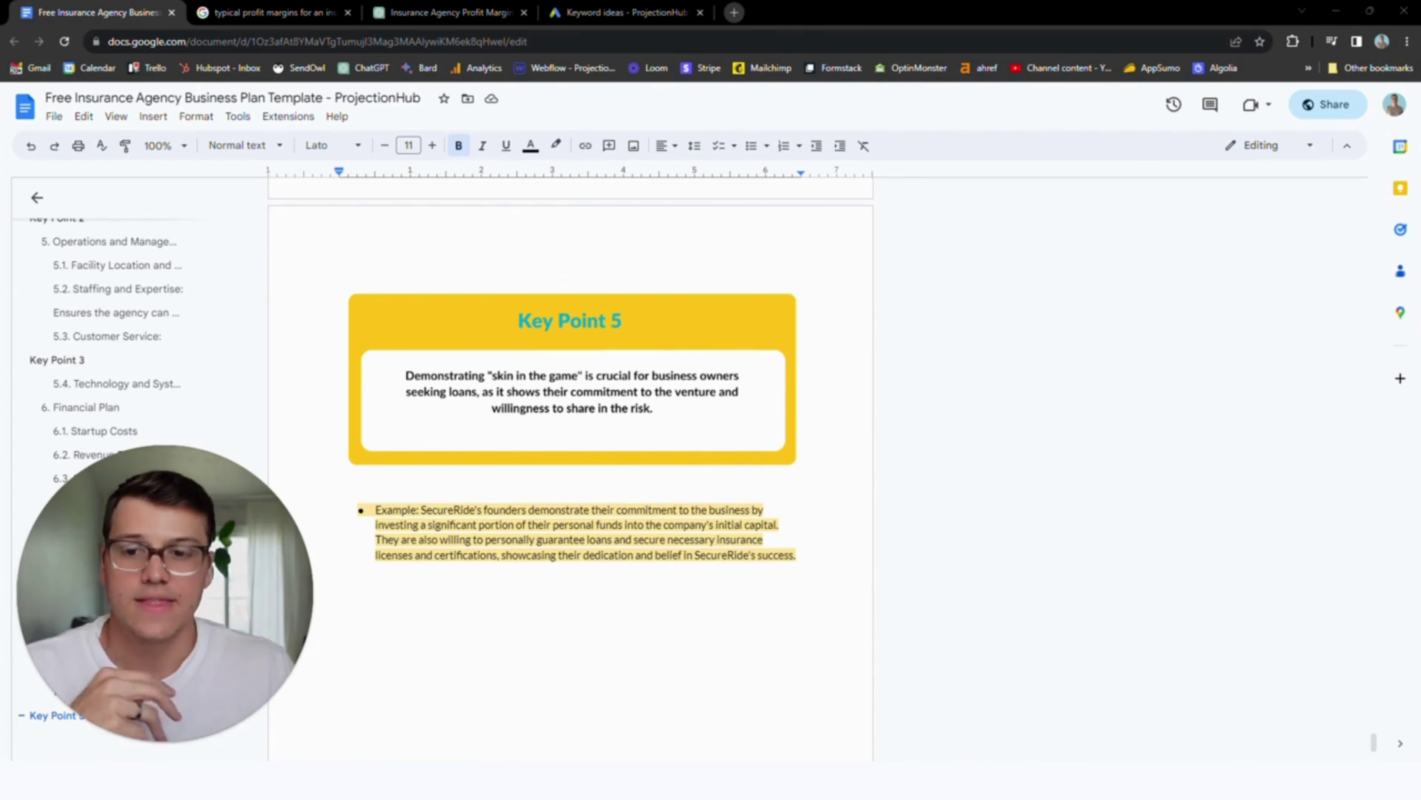
Scroll back to the 20% discount note above 6. Financial Plan and highlight code PH20BP
scroll(570, 448, down, 4)
scroll(571, 448, up, 4)
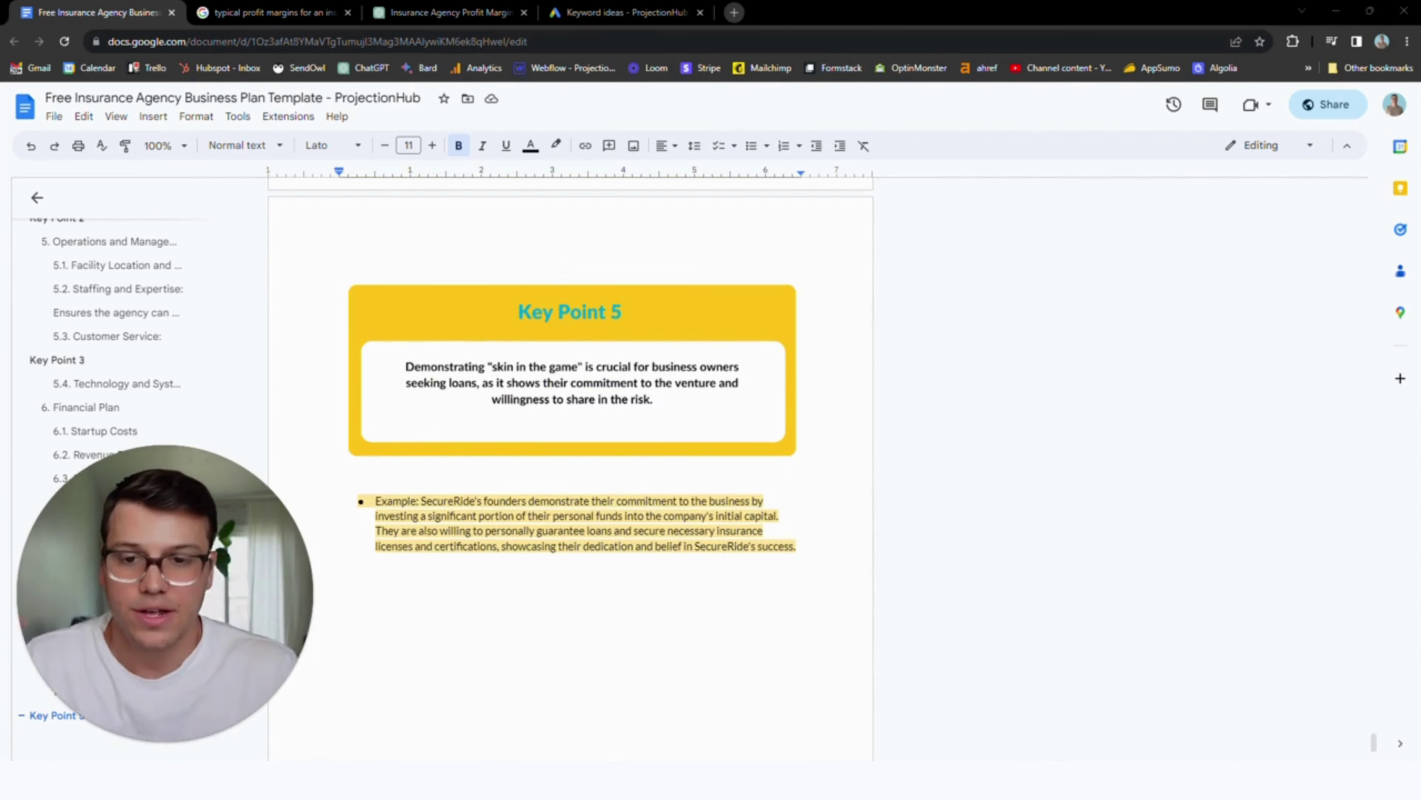
scroll(570, 448, down, 5)
scroll(571, 447, up, 8)
scroll(676, 586, up, 6)
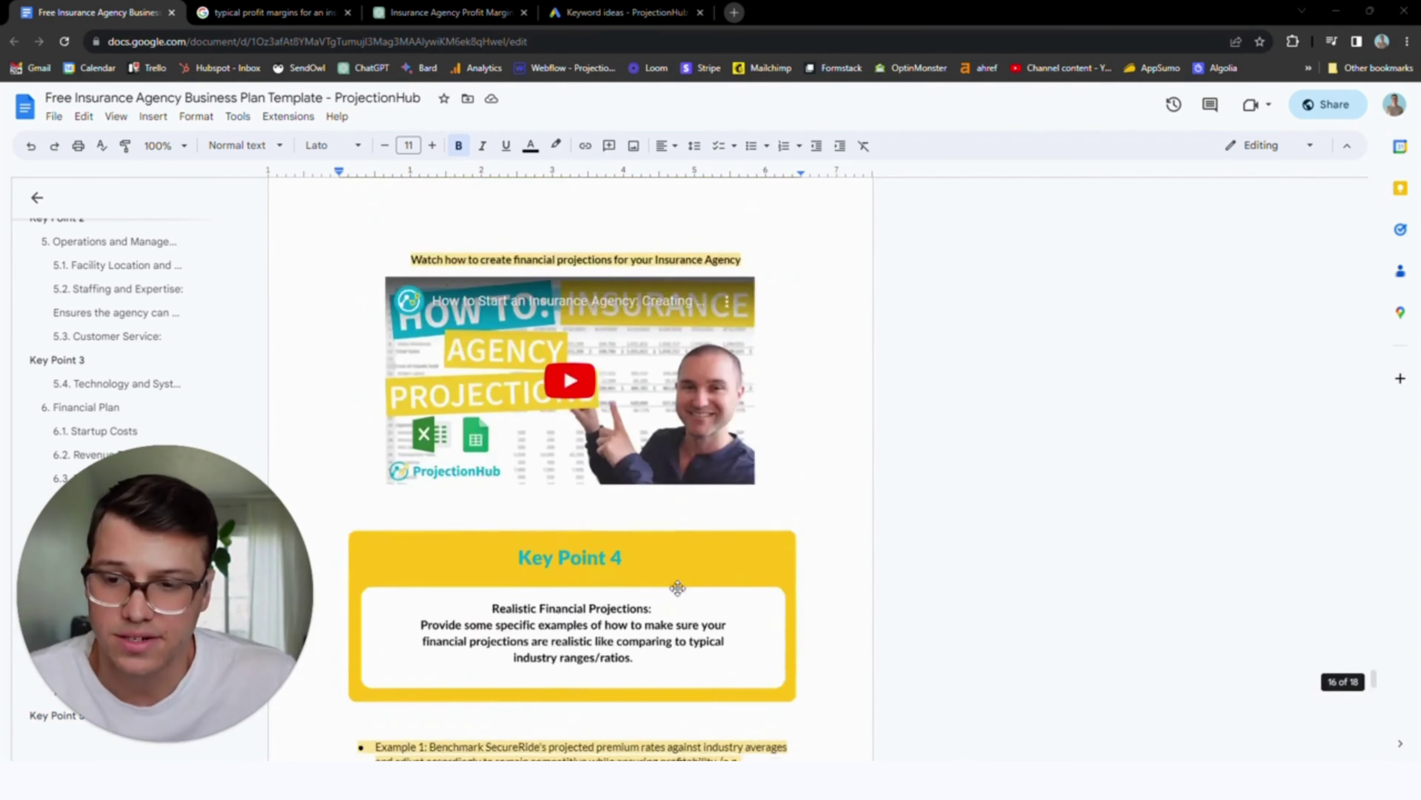
scroll(676, 586, up, 20)
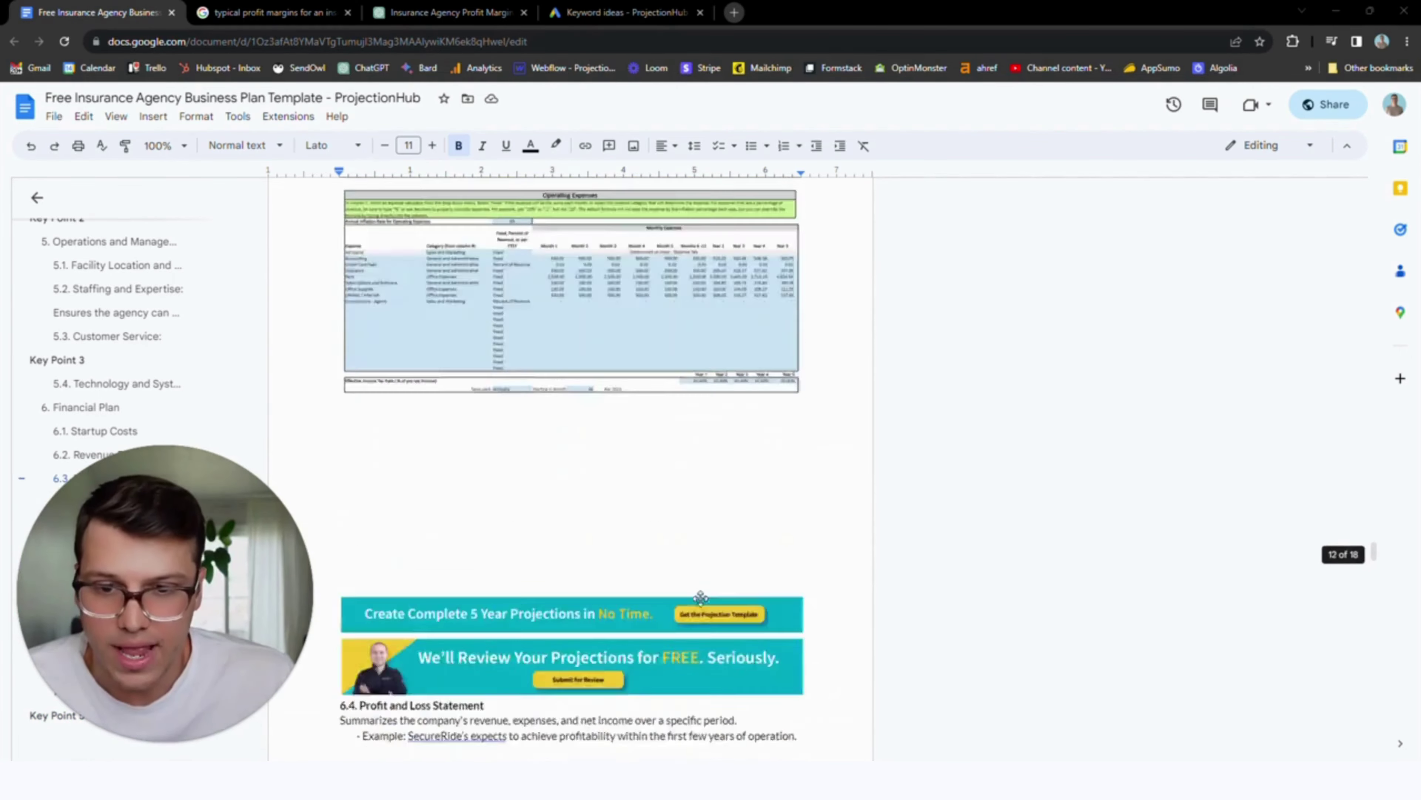
scroll(700, 597, up, 20)
scroll(700, 598, down, 7)
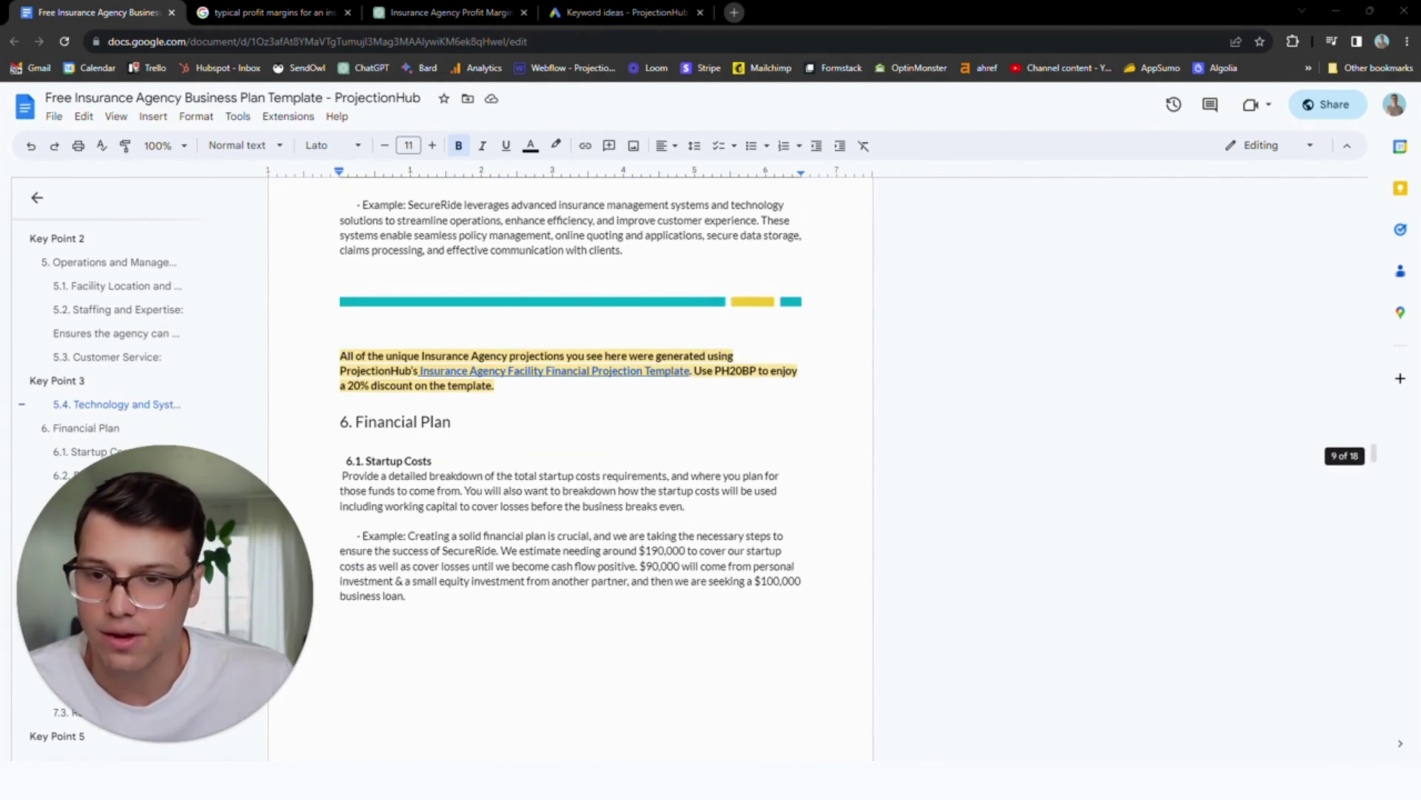
double_click(737, 371)
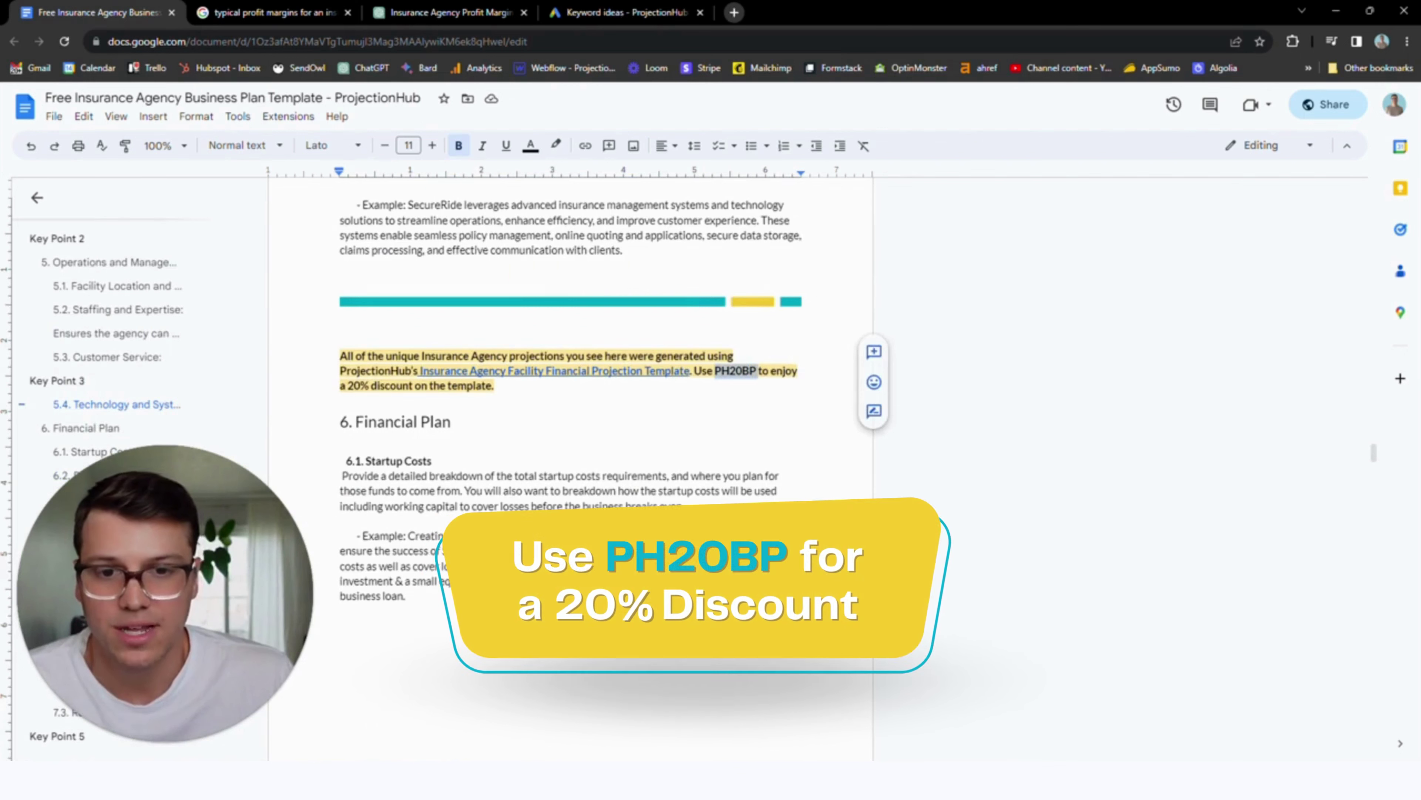
click(497, 385)
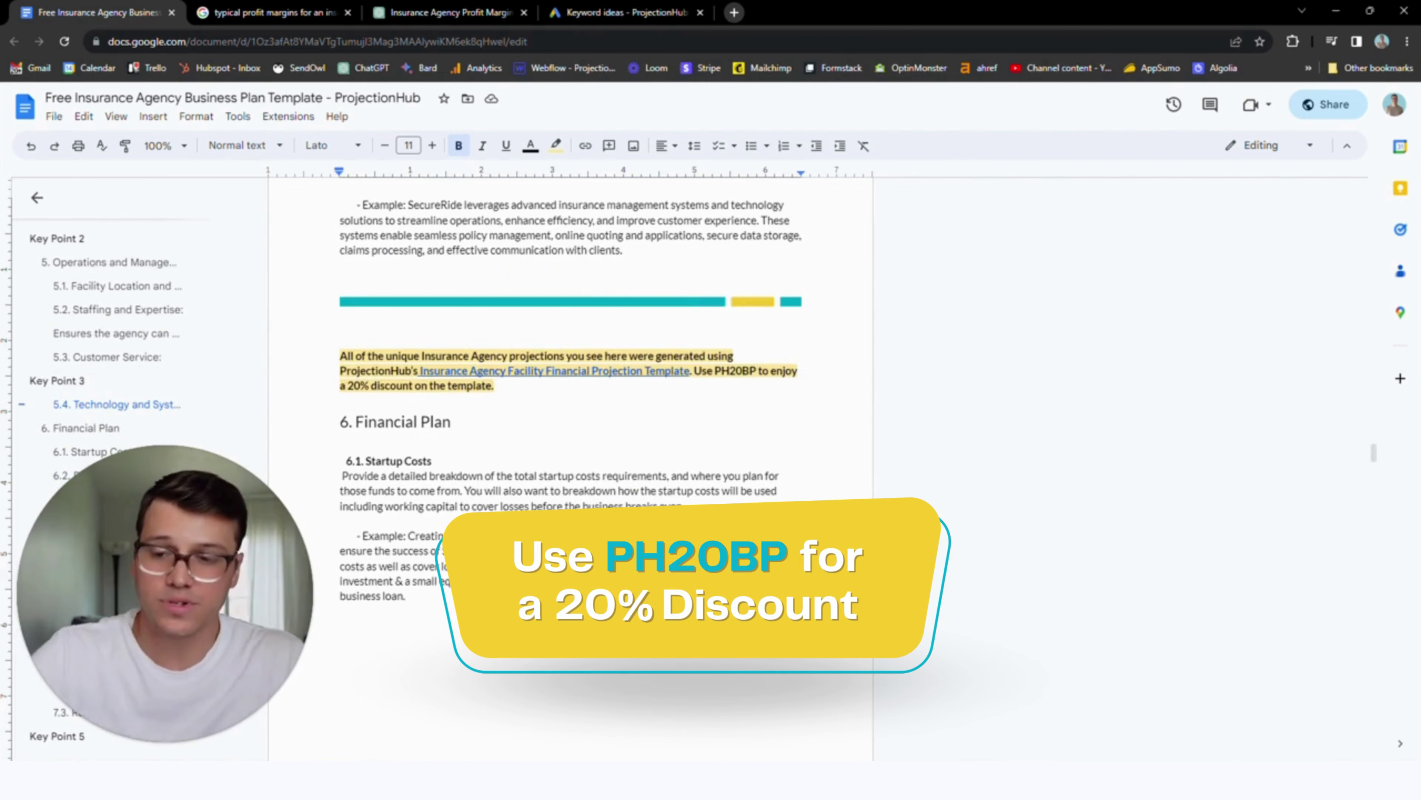